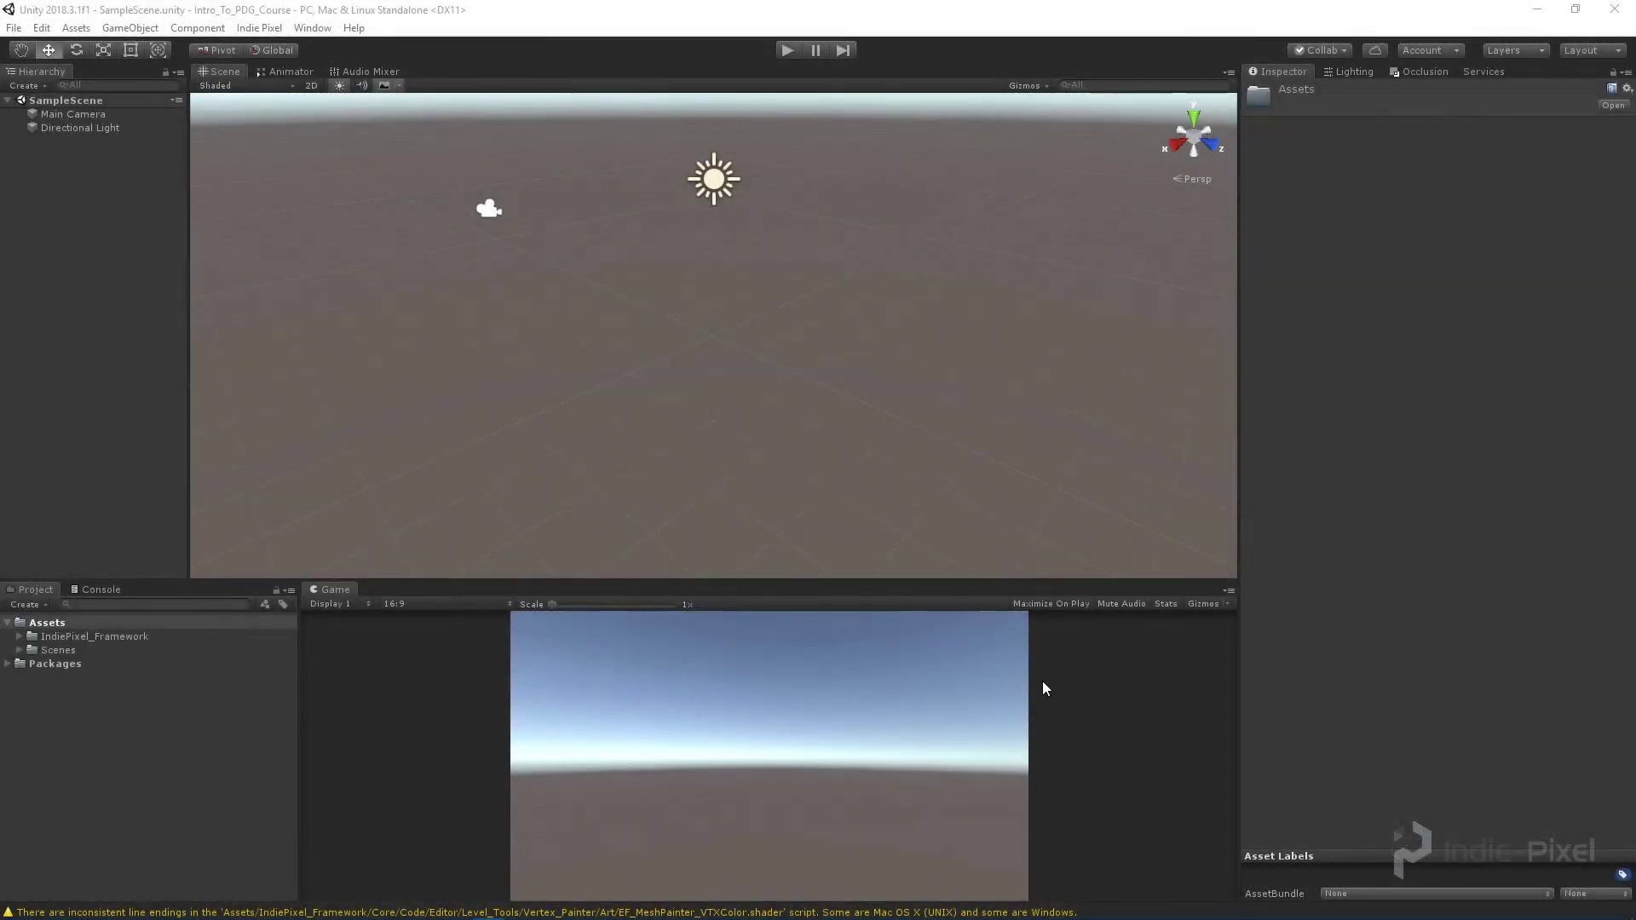
- Widen the Hierarchy panel slightly and narrow the Inspector a little
{"action": "left_click_drag", "start_coordinate": [1239, 658], "coordinate": [1248, 658]}
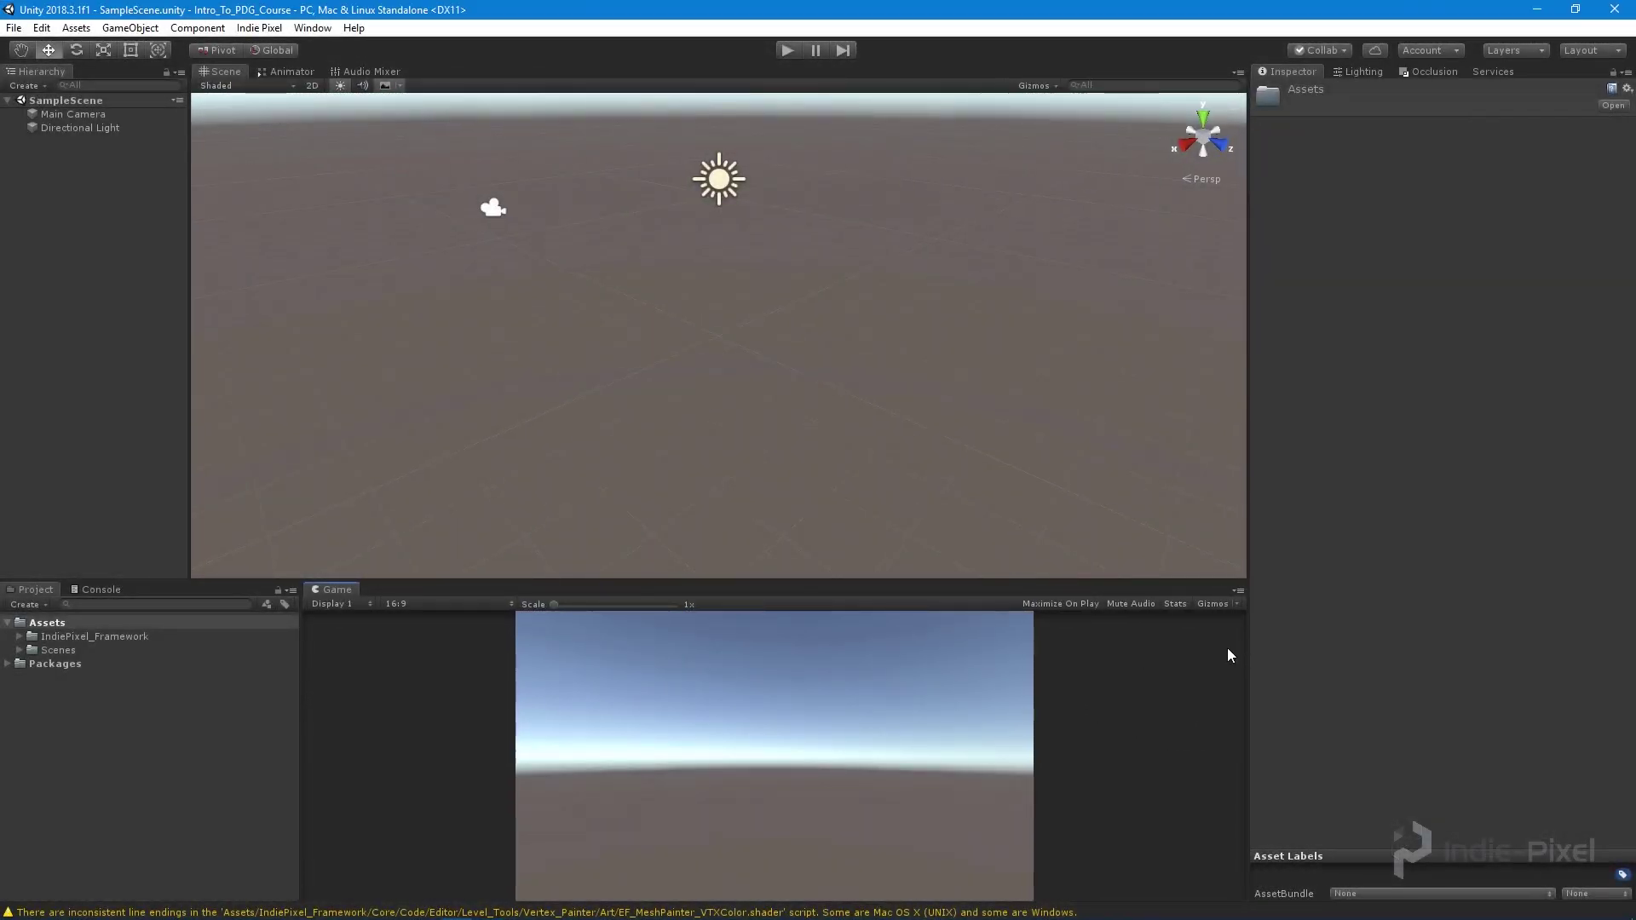
{"action": "left_click_drag", "start_coordinate": [188, 382], "coordinate": [203, 377]}
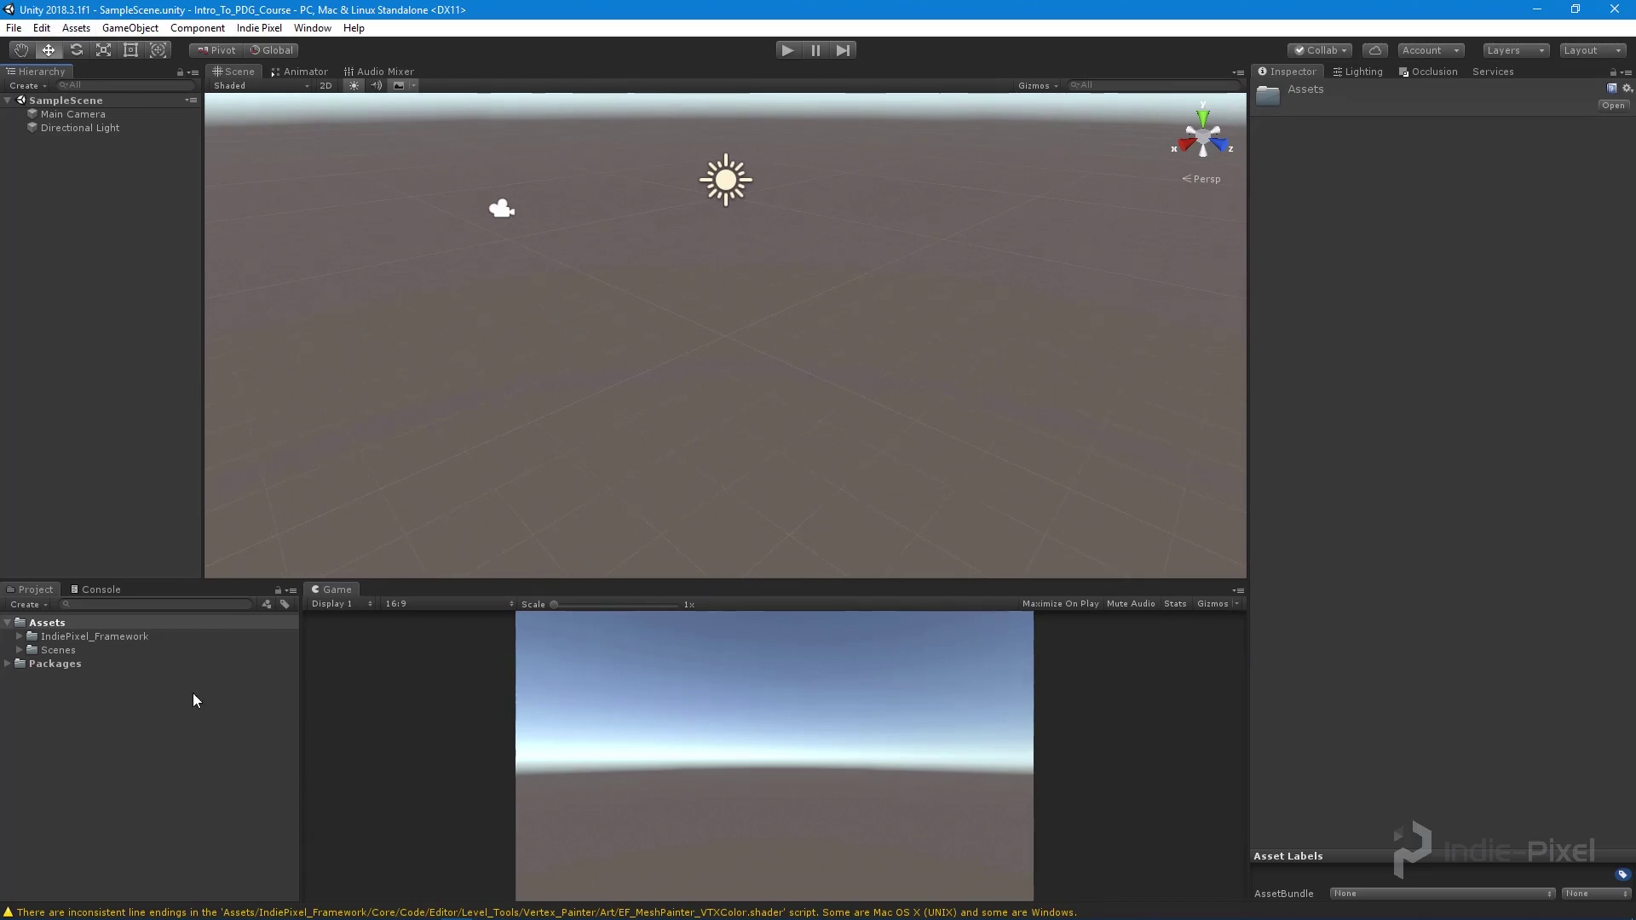
{"action": "left_click_drag", "start_coordinate": [204, 523], "coordinate": [219, 523]}
- Create the Indie Pixel project folder structure with the game name Intro_To_PDG
{"action": "left_click", "coordinate": [48, 635]}
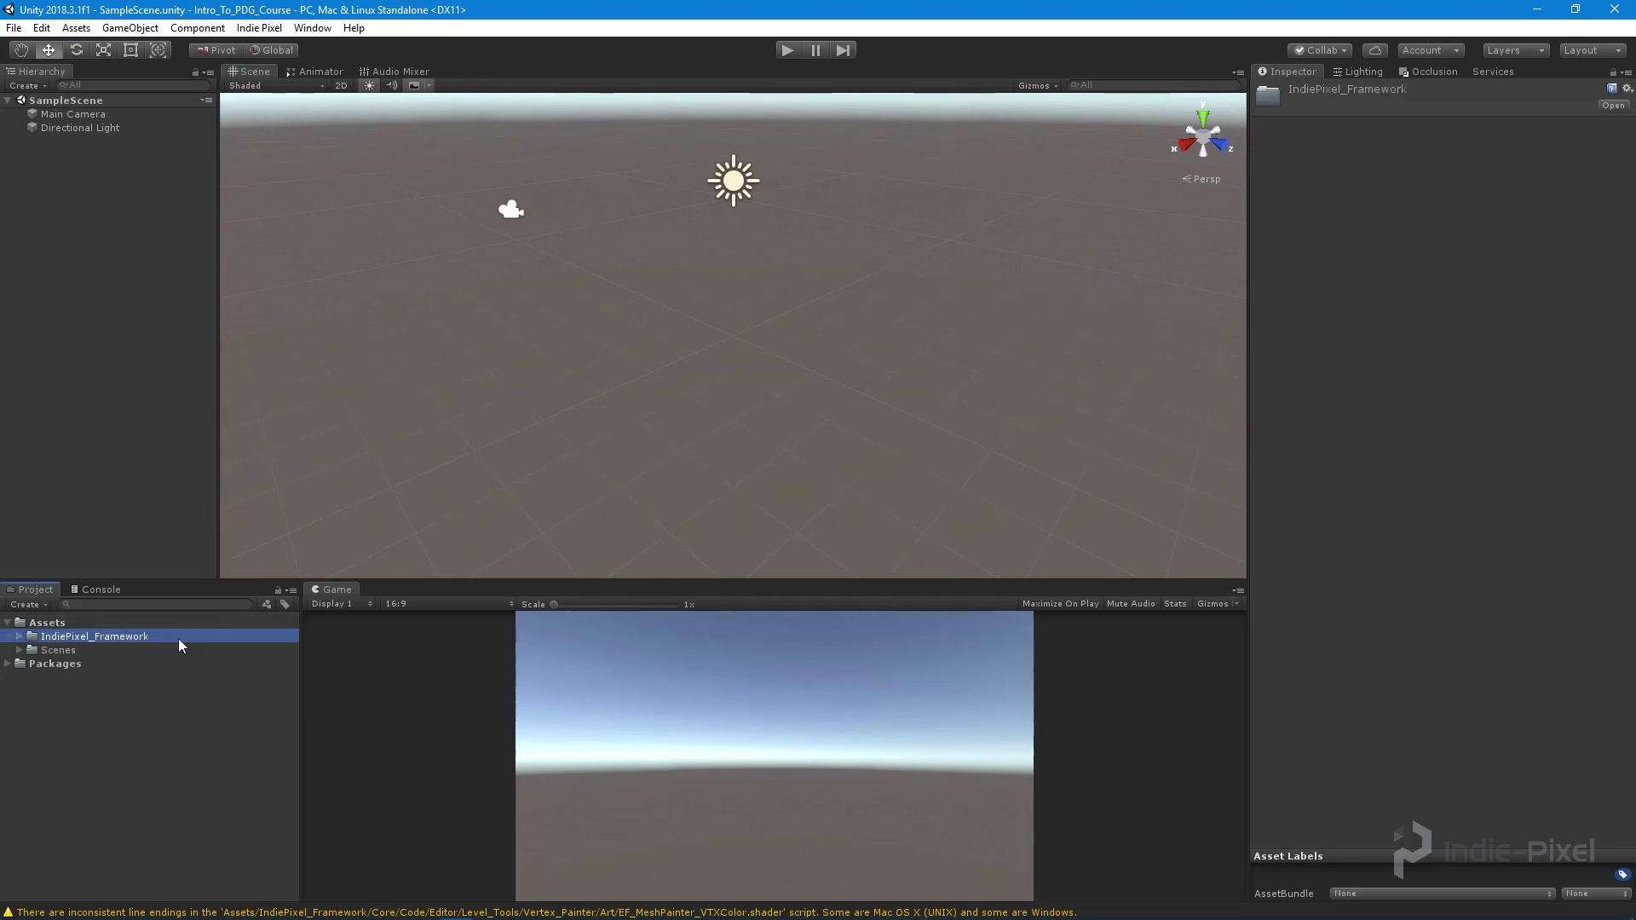
{"action": "left_click", "coordinate": [259, 27]}
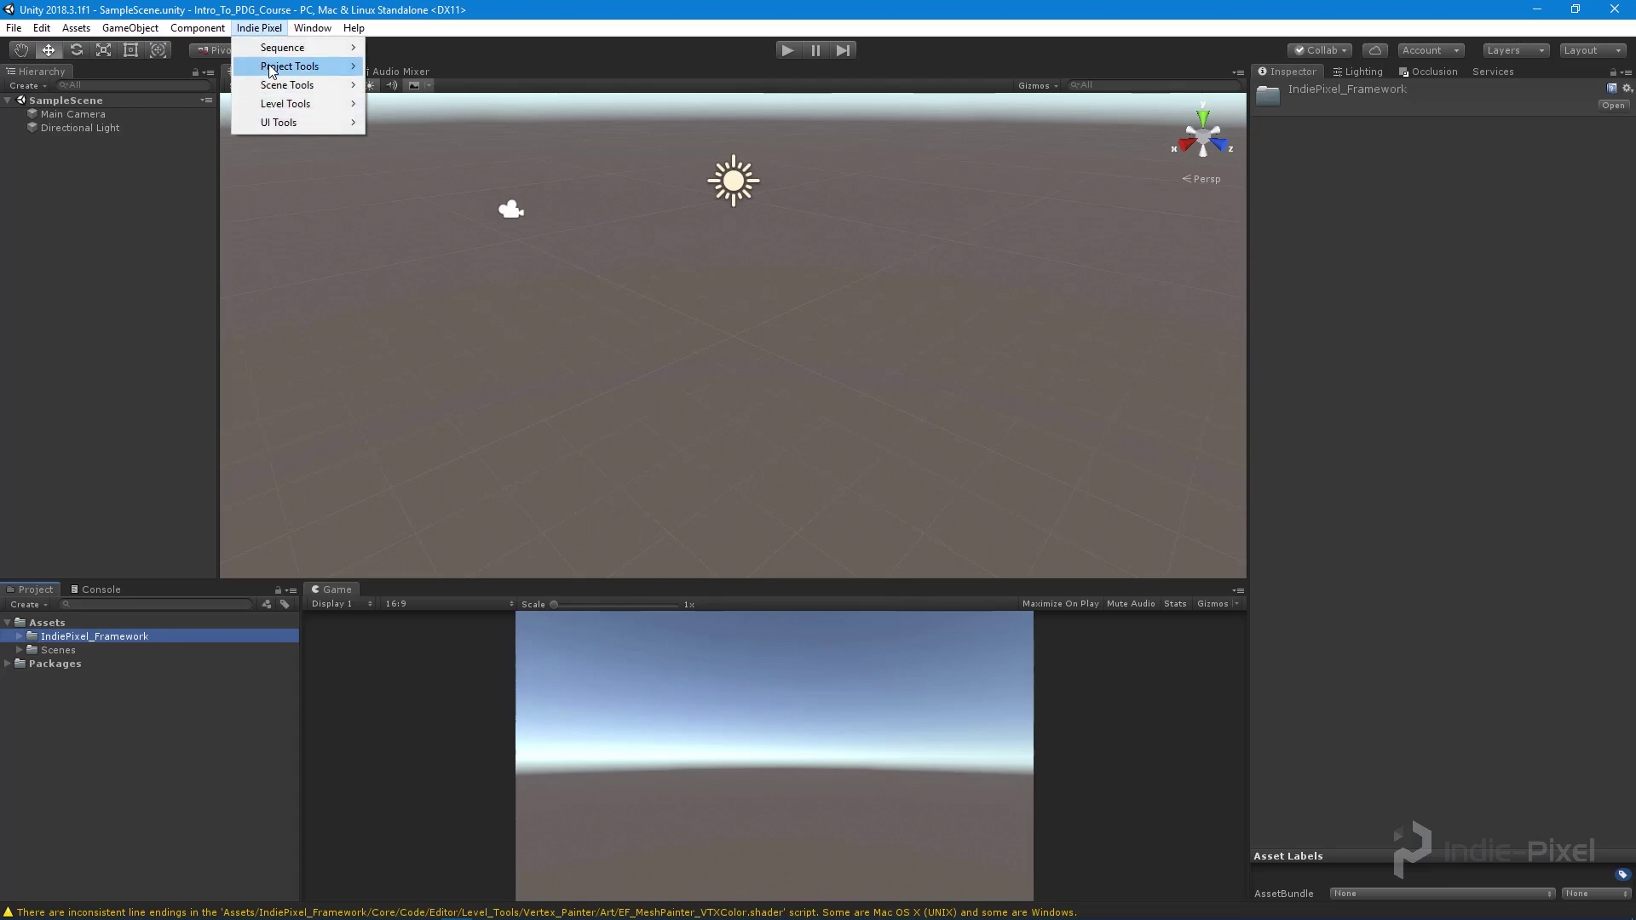
{"action": "mouse_move", "coordinate": [298, 66]}
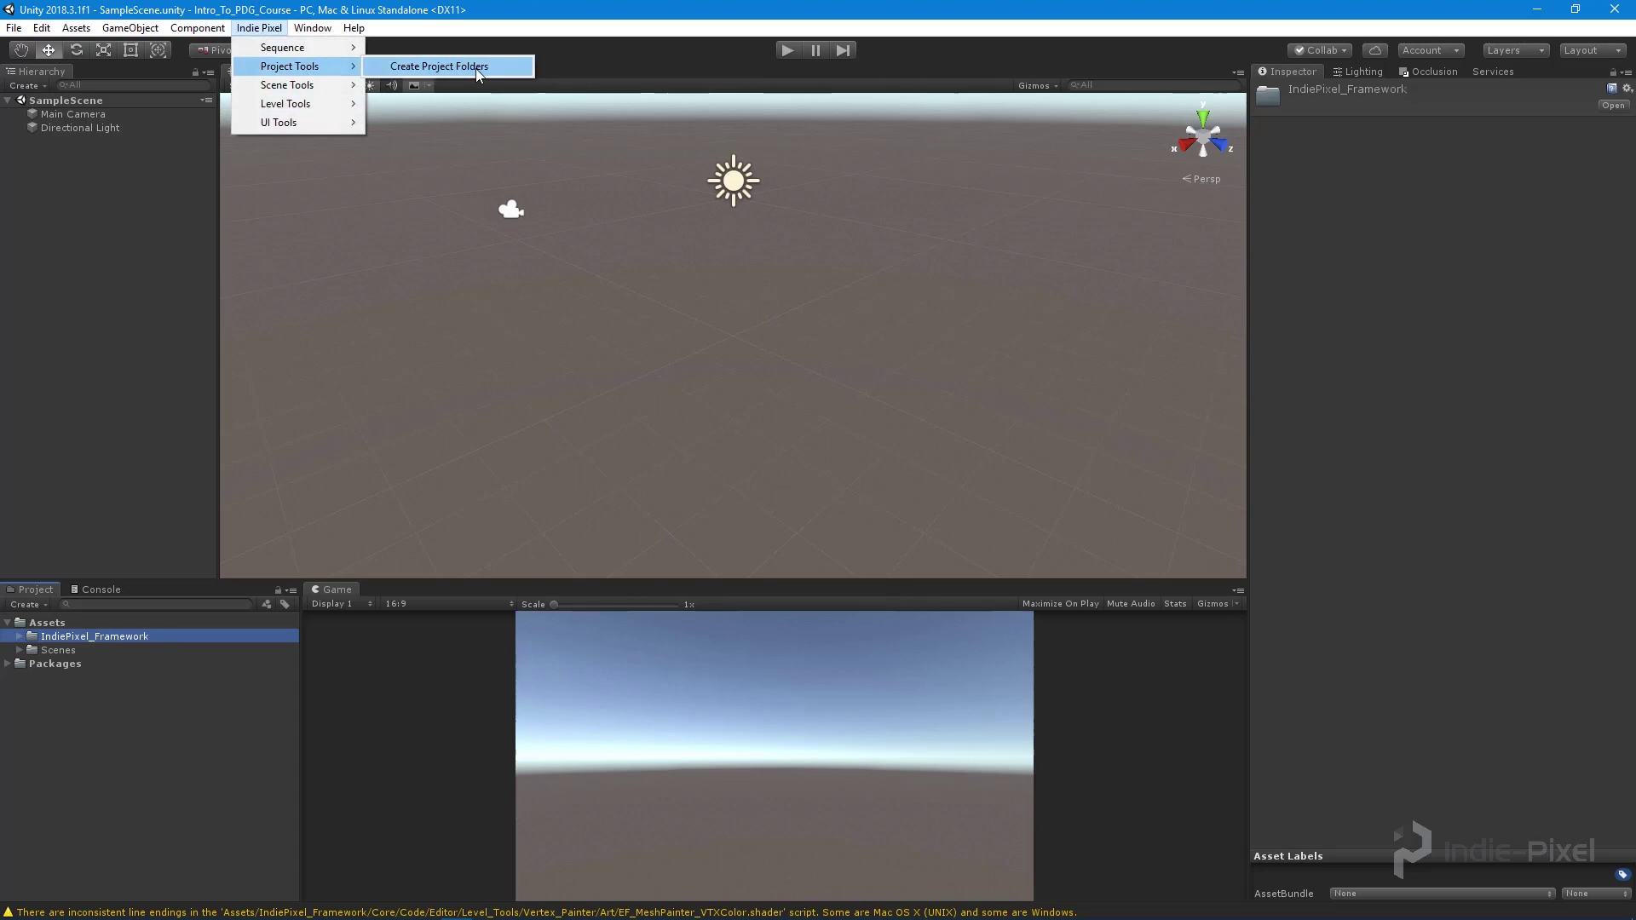
{"action": "left_click", "coordinate": [476, 68]}
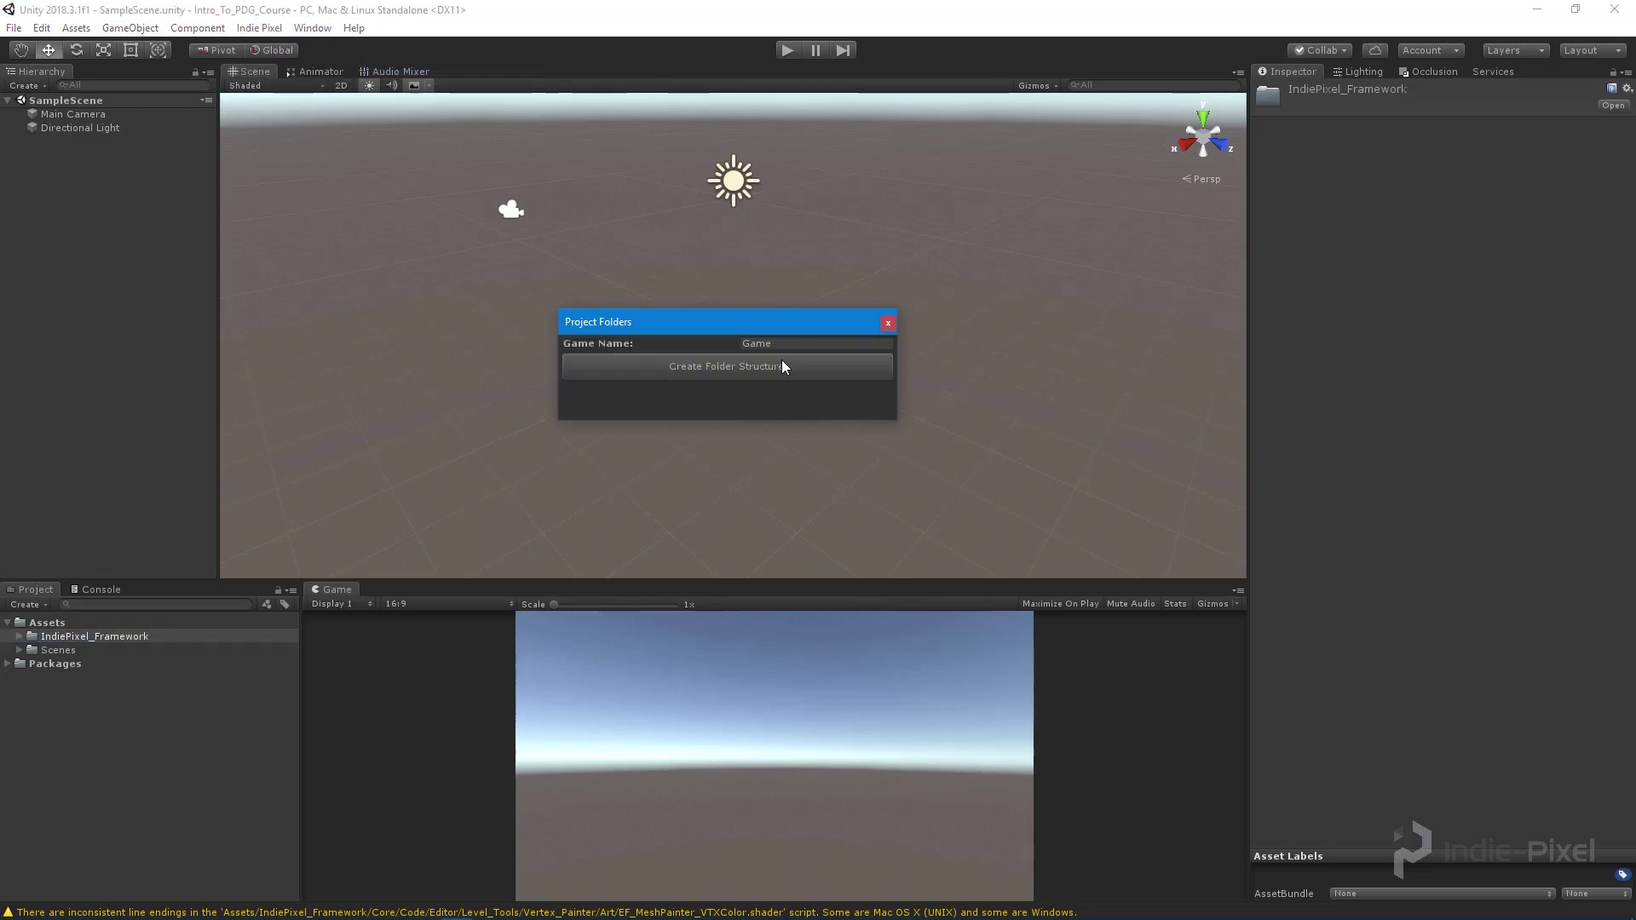
{"action": "left_click", "coordinate": [796, 344]}
{"action": "type", "text": "Intro"}
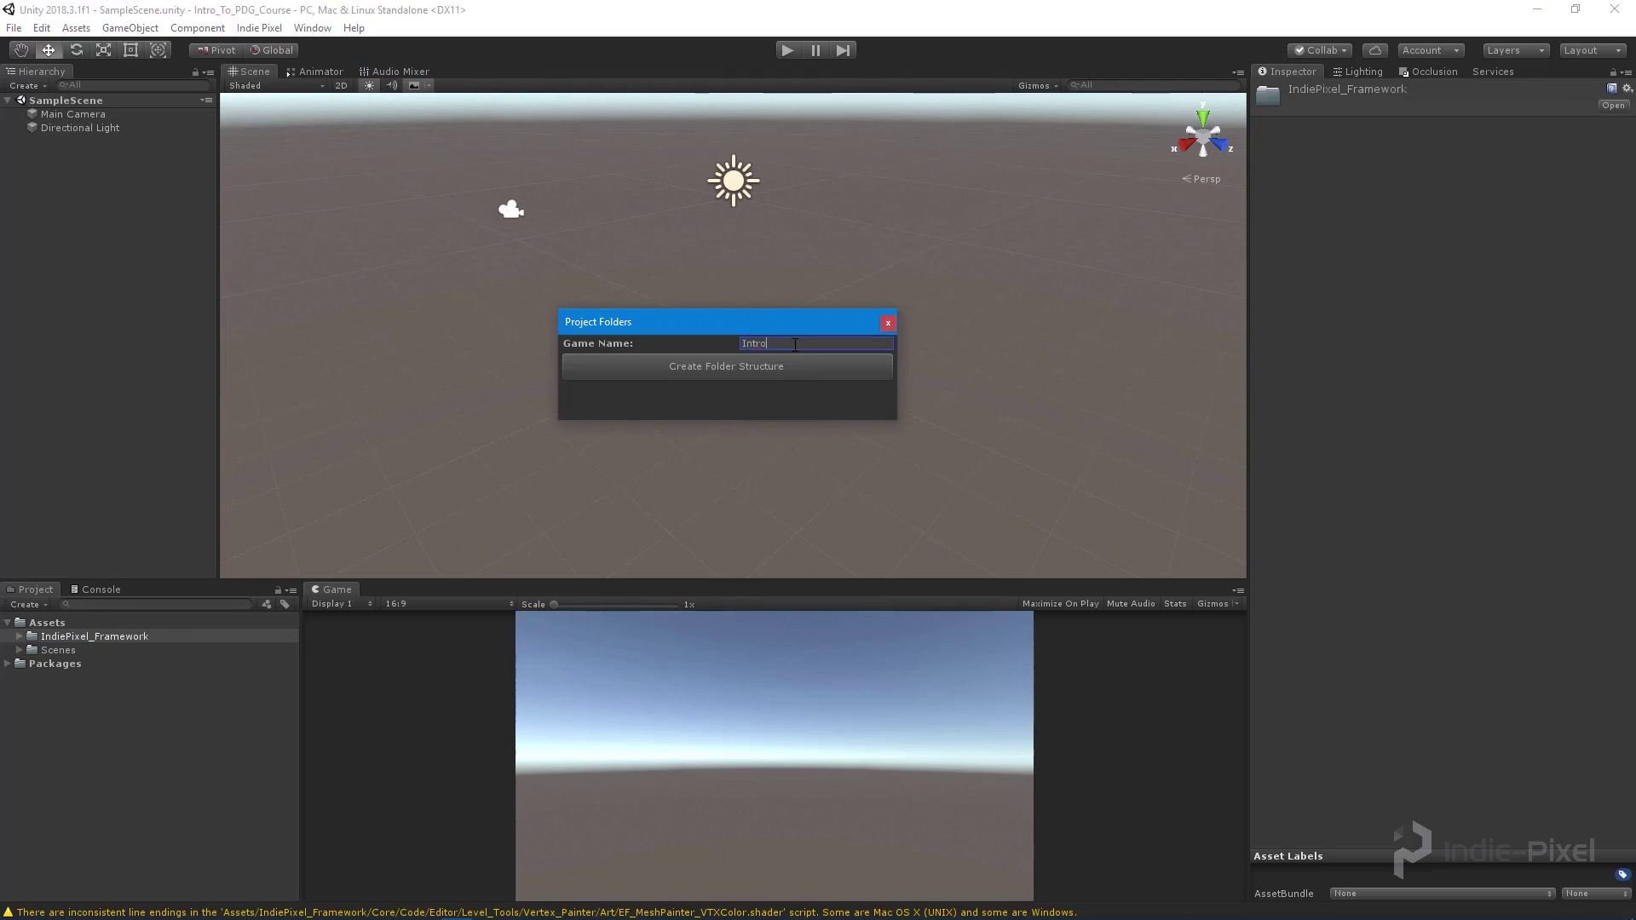
{"action": "type", "text": "_To_PDG"}
{"action": "left_click", "coordinate": [741, 366]}
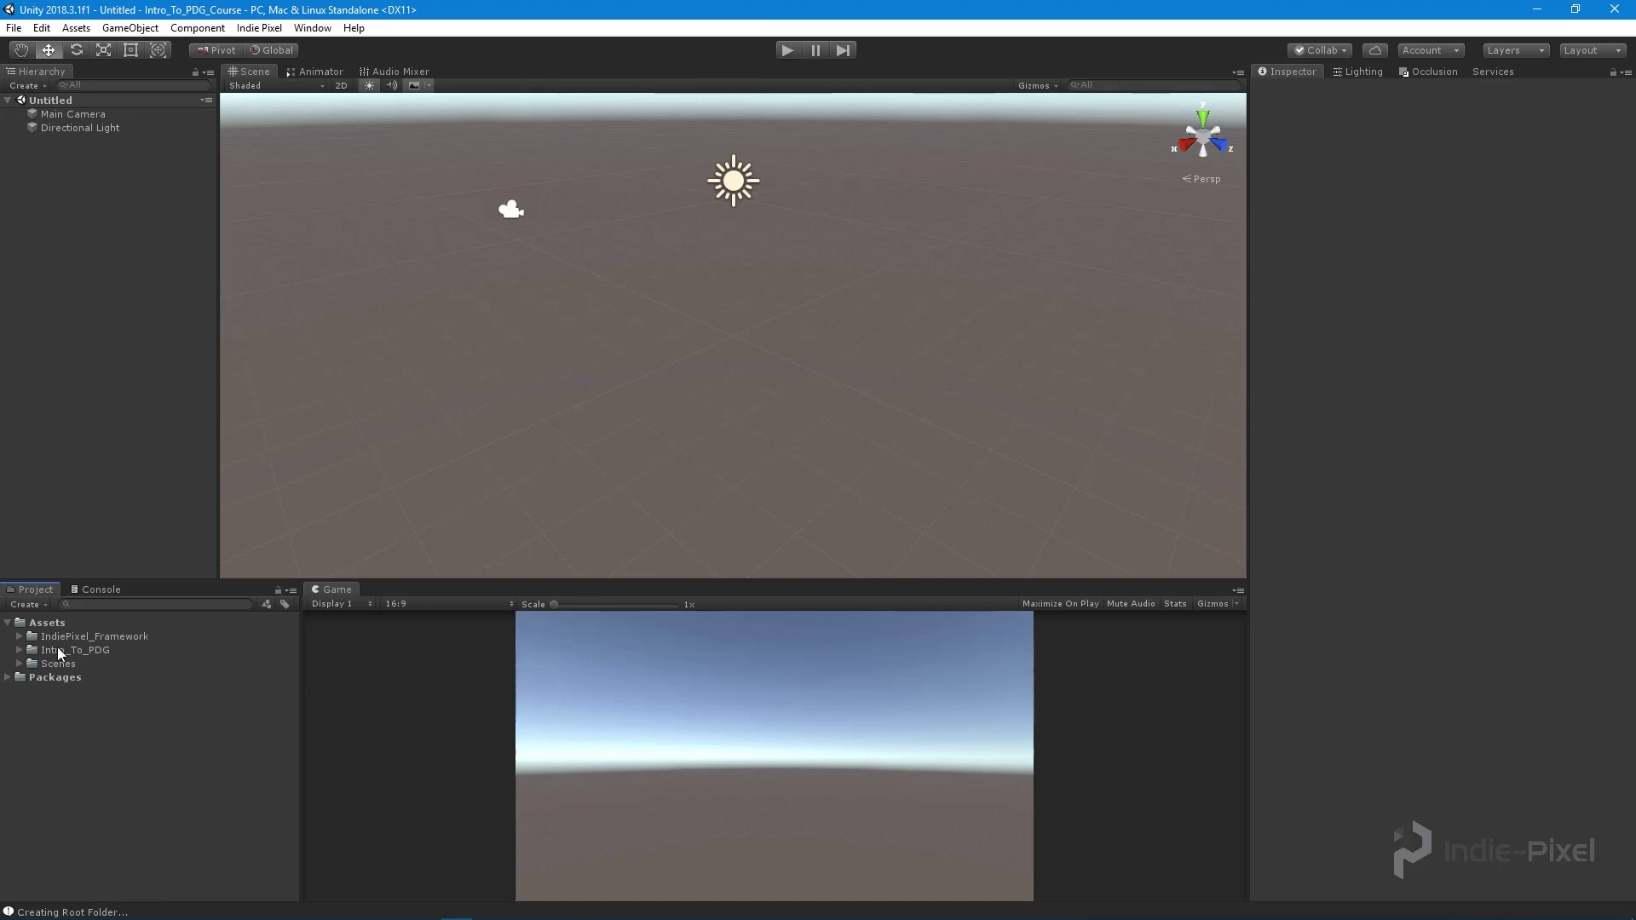
- Examine the subfolders generated inside the Intro_To_PDG folder, including Art and Code, and collapse it again
{"action": "left_click", "coordinate": [18, 650]}
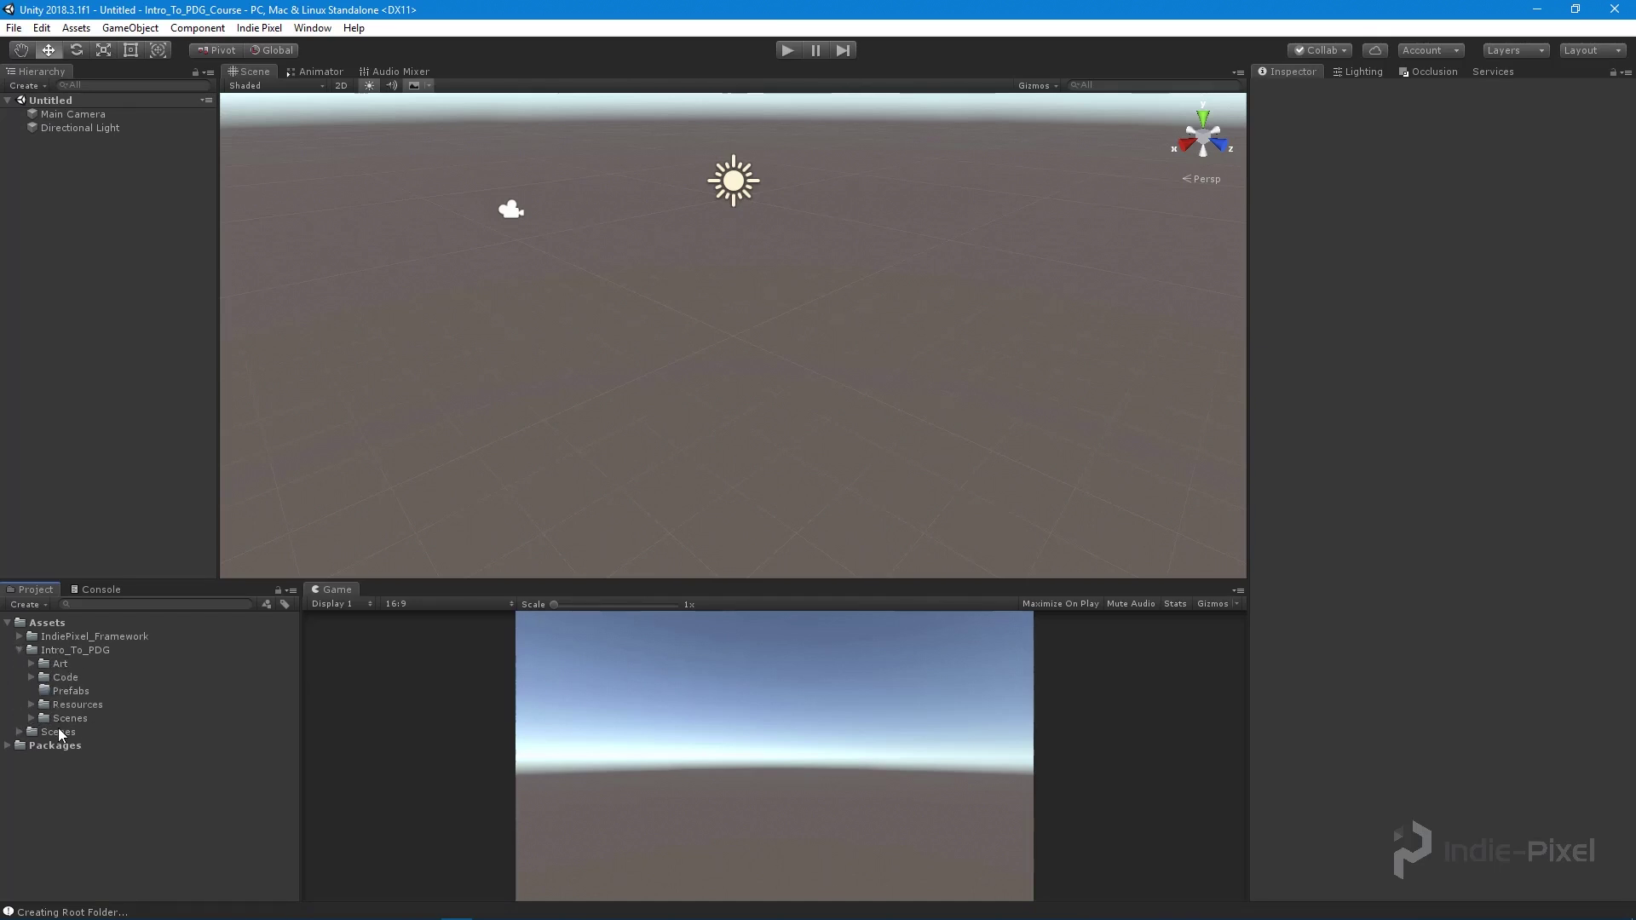
{"action": "left_click", "coordinate": [32, 667]}
{"action": "left_click", "coordinate": [33, 666]}
{"action": "left_click", "coordinate": [32, 676]}
{"action": "left_click", "coordinate": [32, 677]}
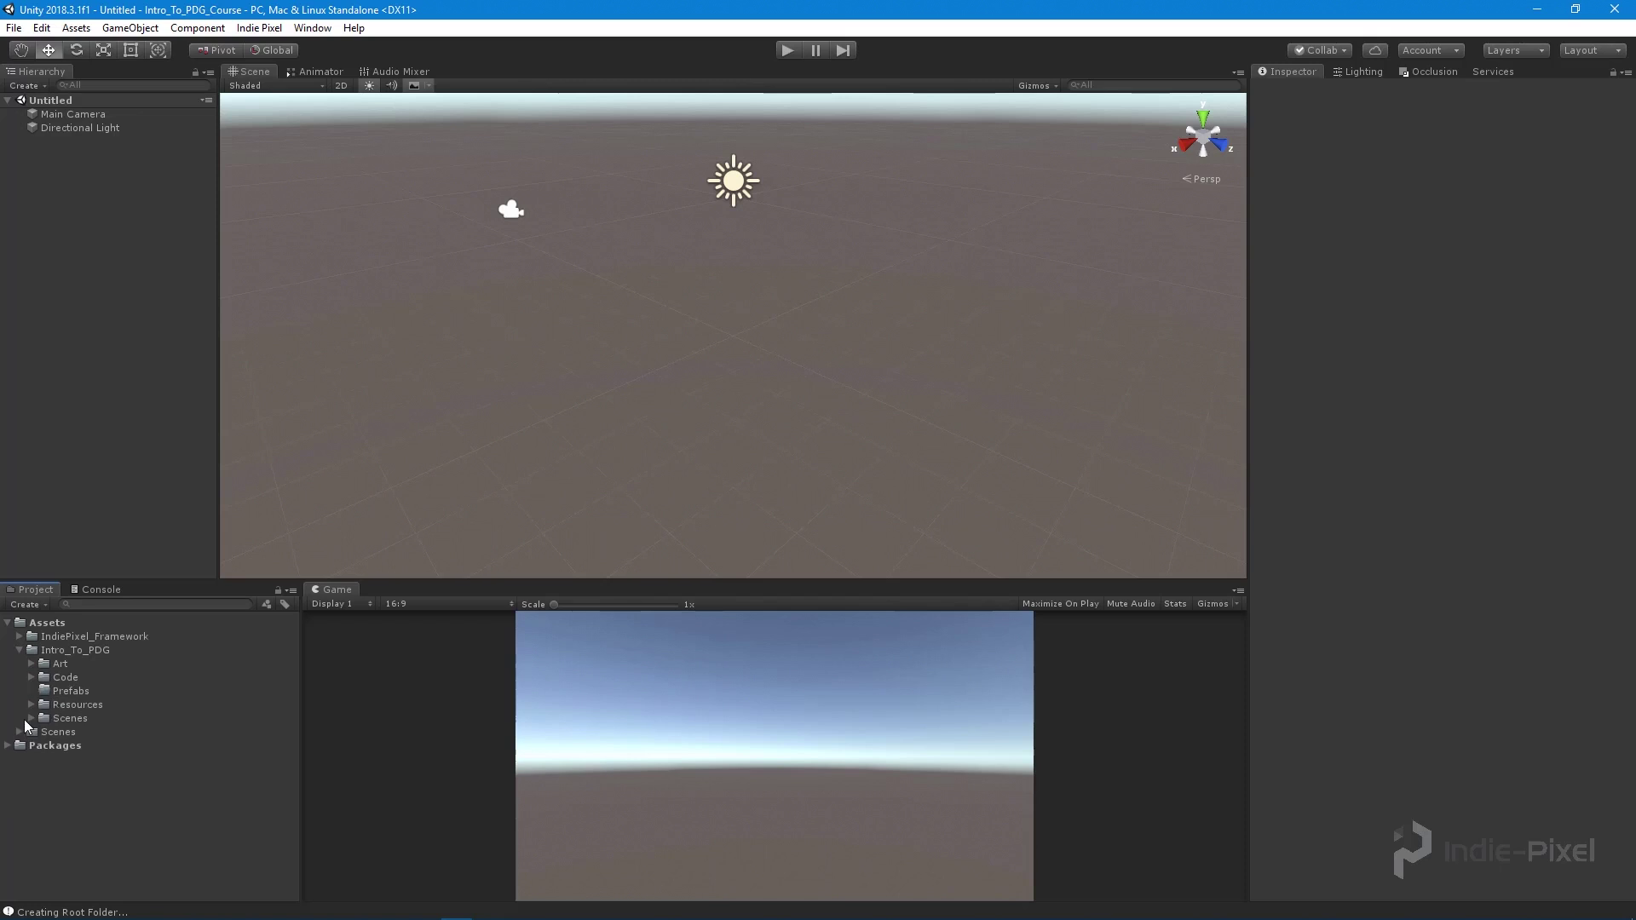
{"action": "left_click", "coordinate": [18, 650]}
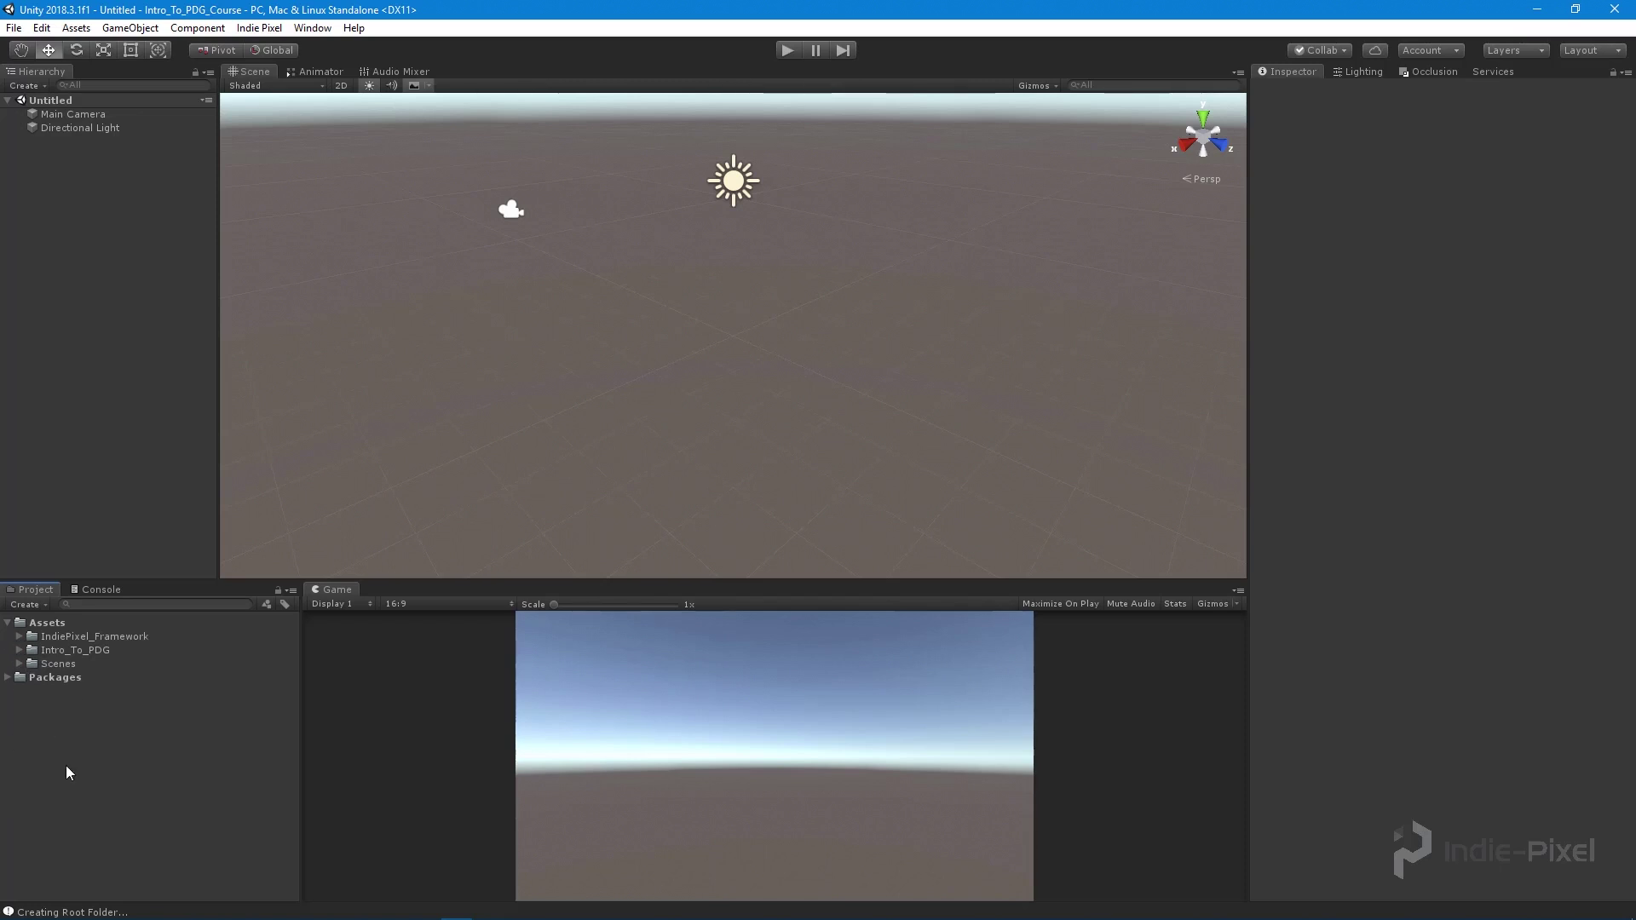
- Start a custom package import and browse to the Side Effects Software folder in C:\Program Files
{"action": "right_click", "coordinate": [142, 738]}
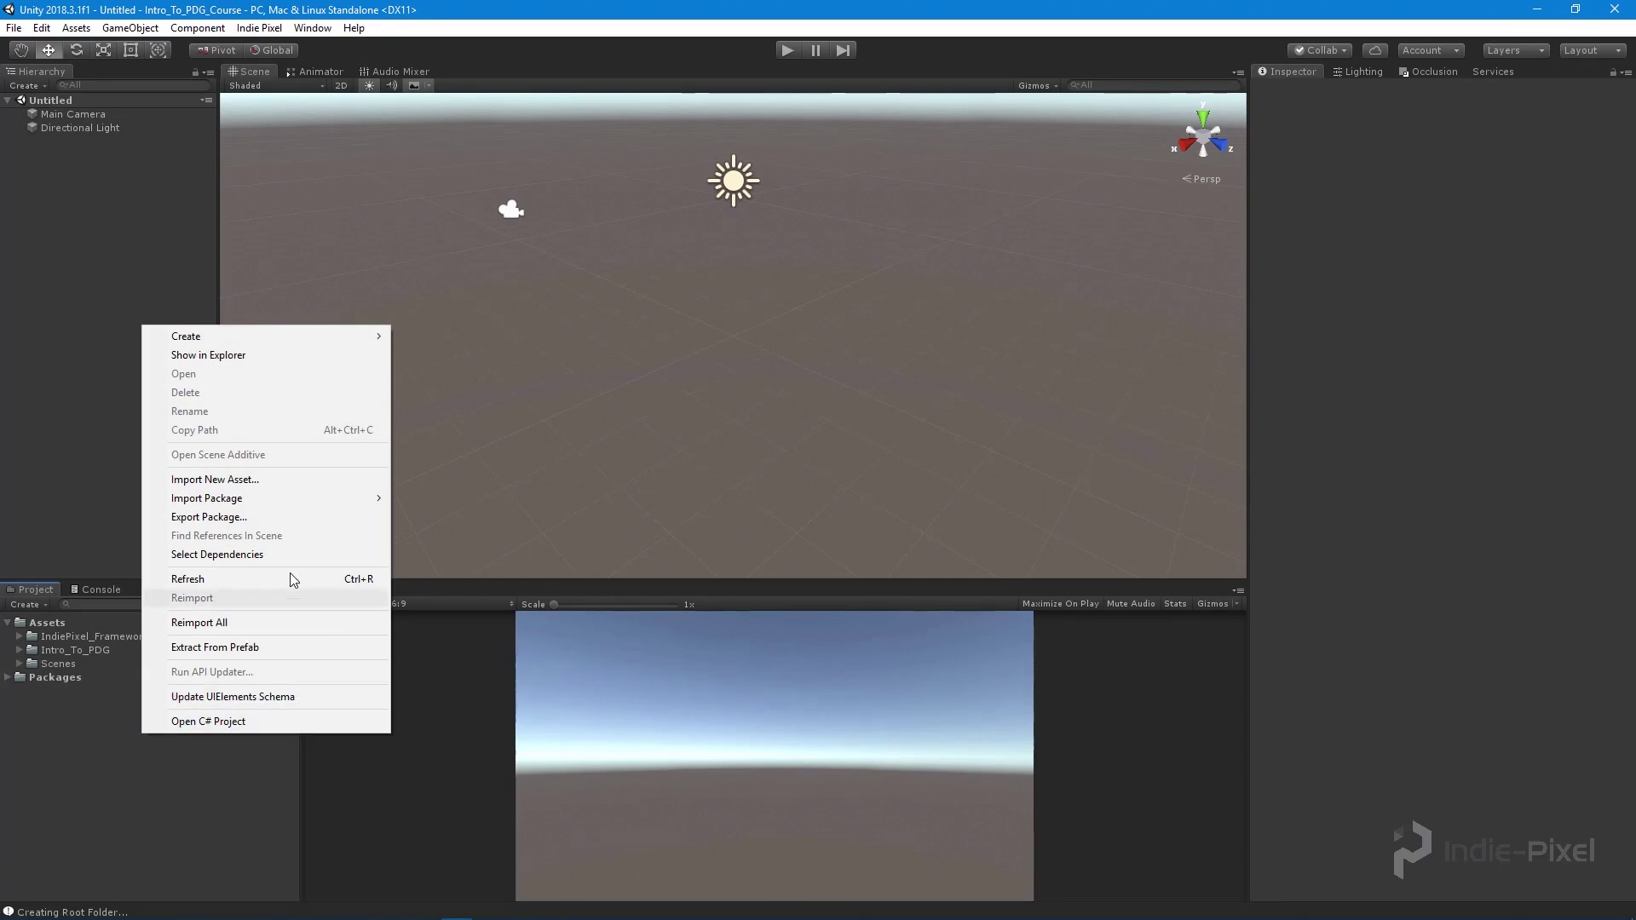
{"action": "mouse_move", "coordinate": [269, 504]}
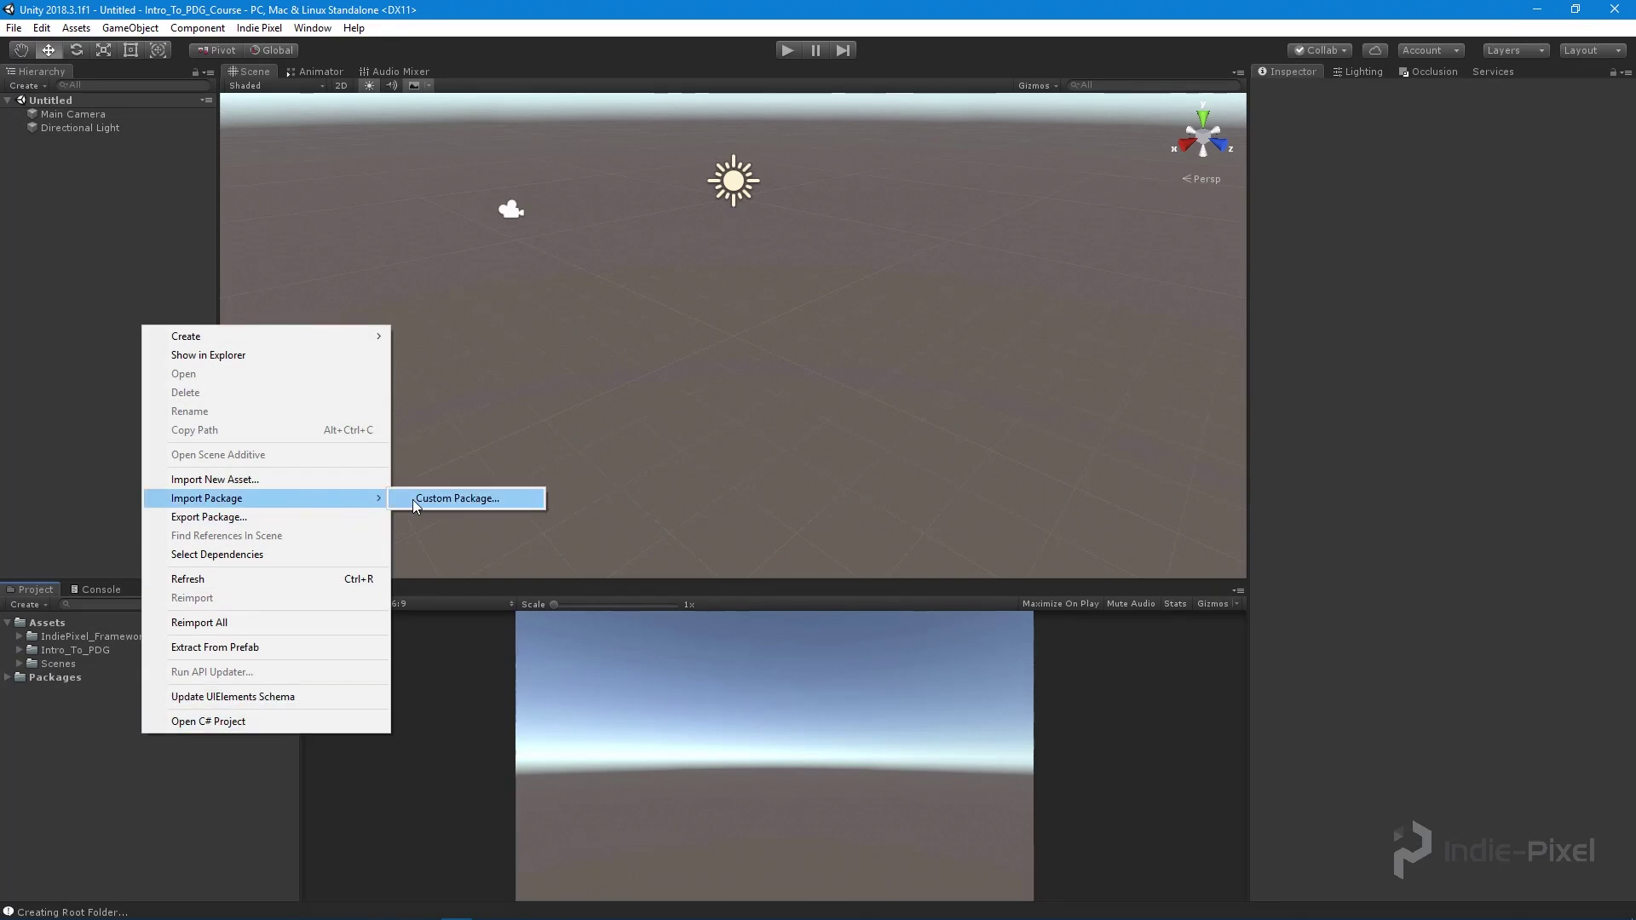
{"action": "left_click", "coordinate": [451, 500]}
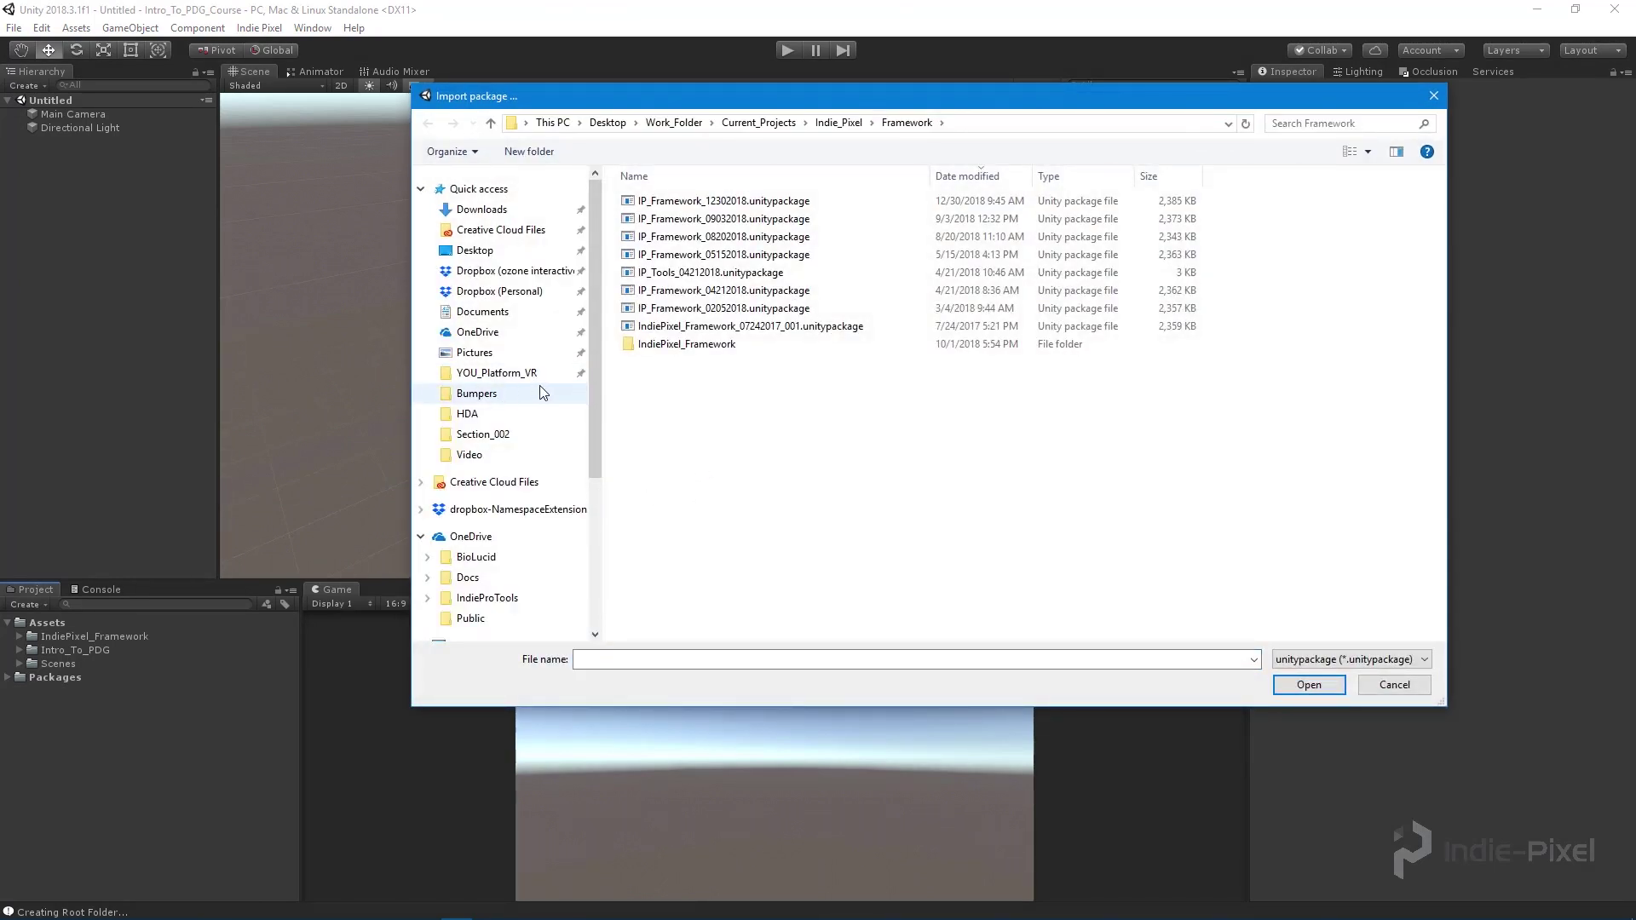
{"action": "scroll", "coordinate": [541, 387], "scroll_direction": "down", "scroll_amount": 3}
{"action": "left_click", "coordinate": [510, 484]}
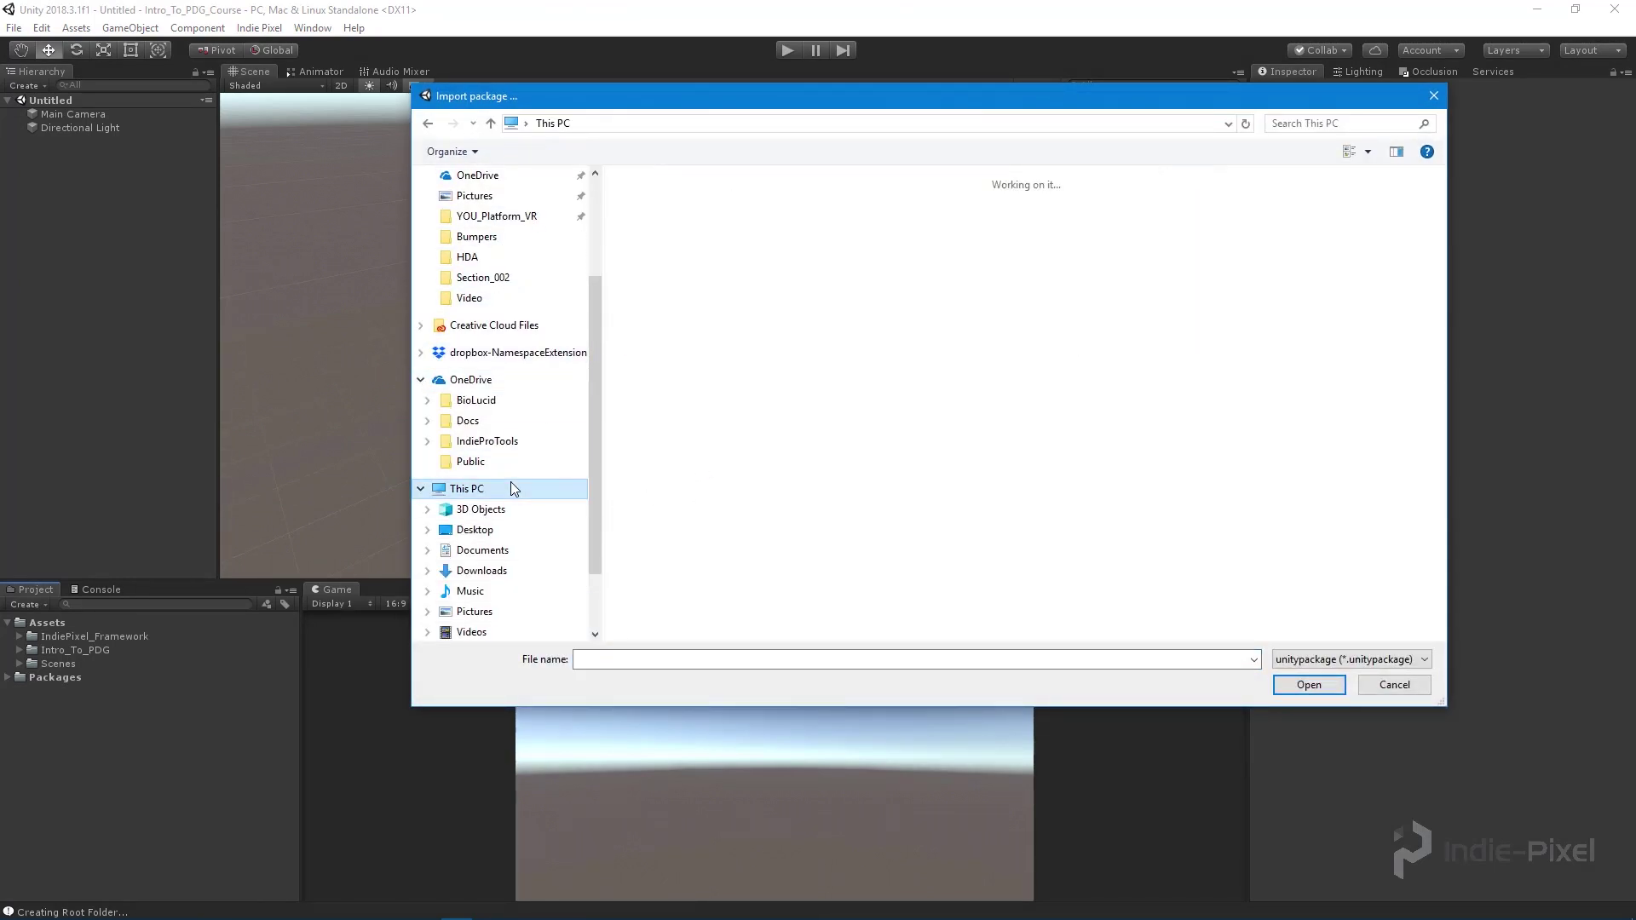
{"action": "double_click", "coordinate": [730, 406]}
{"action": "scroll", "coordinate": [708, 400], "scroll_direction": "down", "scroll_amount": 1}
{"action": "left_click", "coordinate": [707, 528]}
{"action": "double_click", "coordinate": [706, 528]}
{"action": "scroll", "coordinate": [724, 511], "scroll_direction": "down", "scroll_amount": 10}
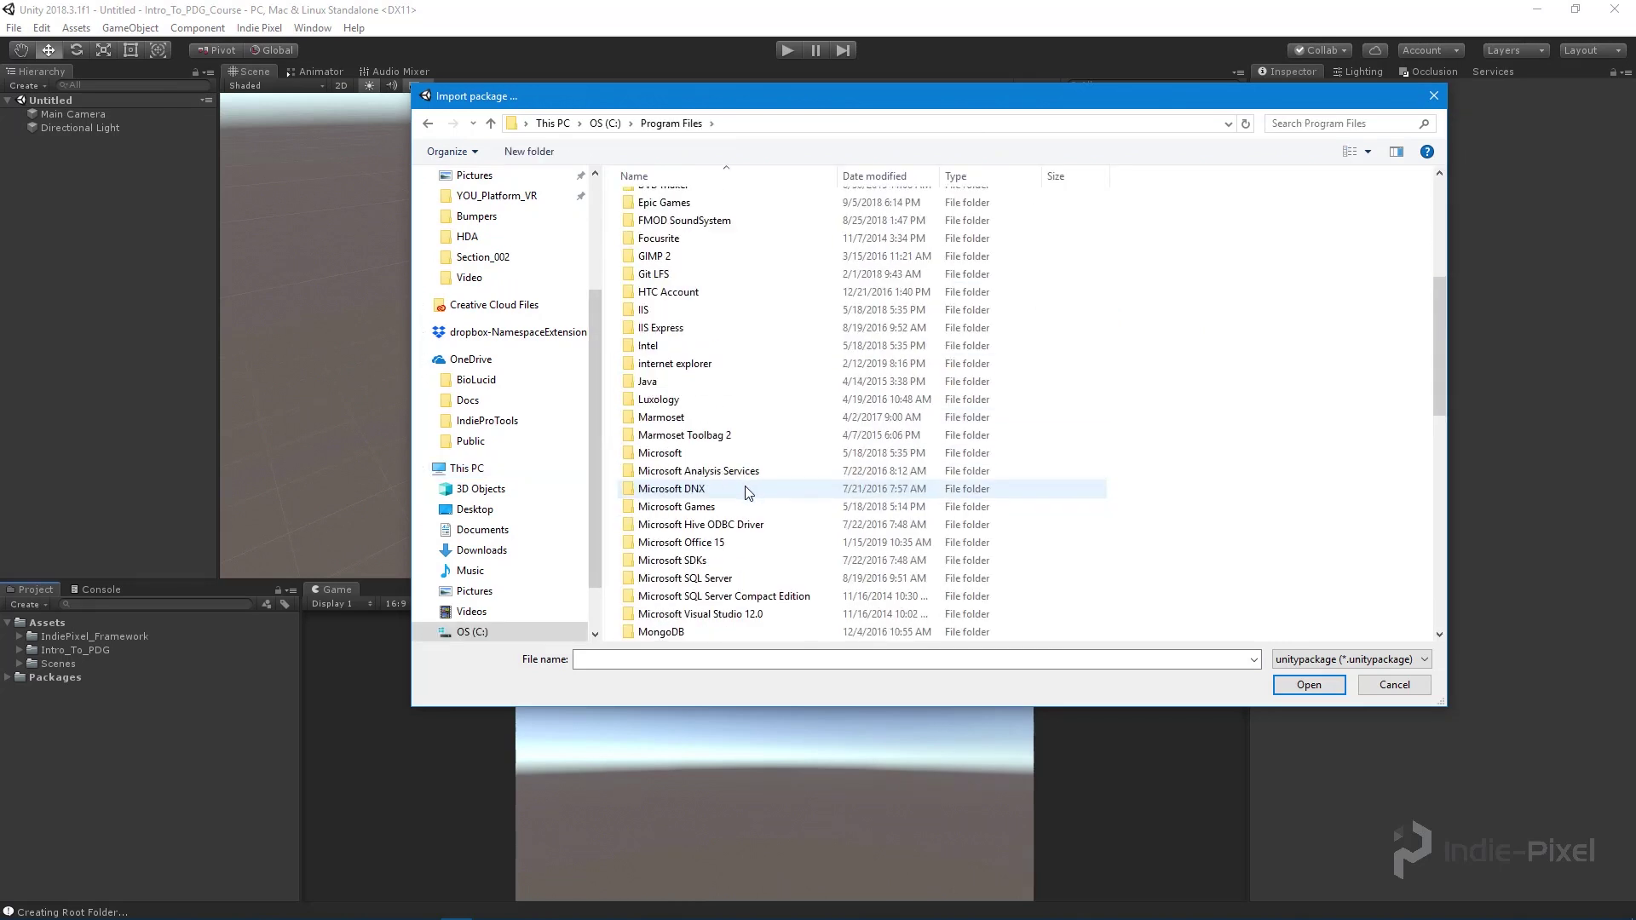
{"action": "scroll", "coordinate": [746, 503], "scroll_direction": "down", "scroll_amount": 3}
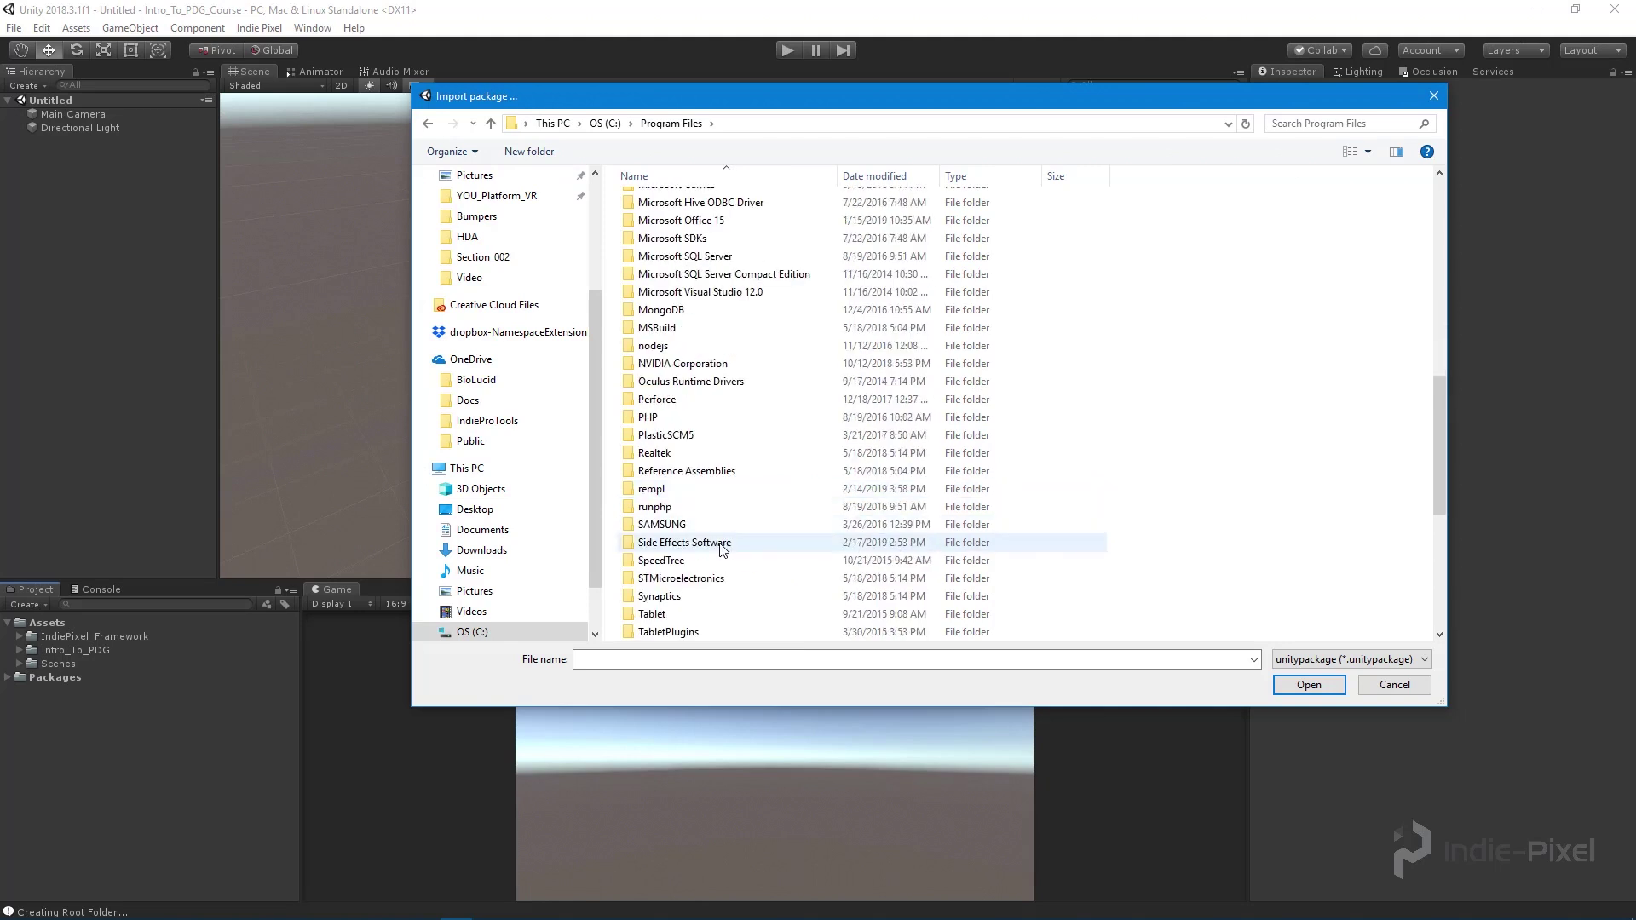
- Import the full HoudiniEngineUnity.unitypackage from Side Effects Software\Houdini 17.5.170\engine\unity
{"action": "double_click", "coordinate": [724, 545]}
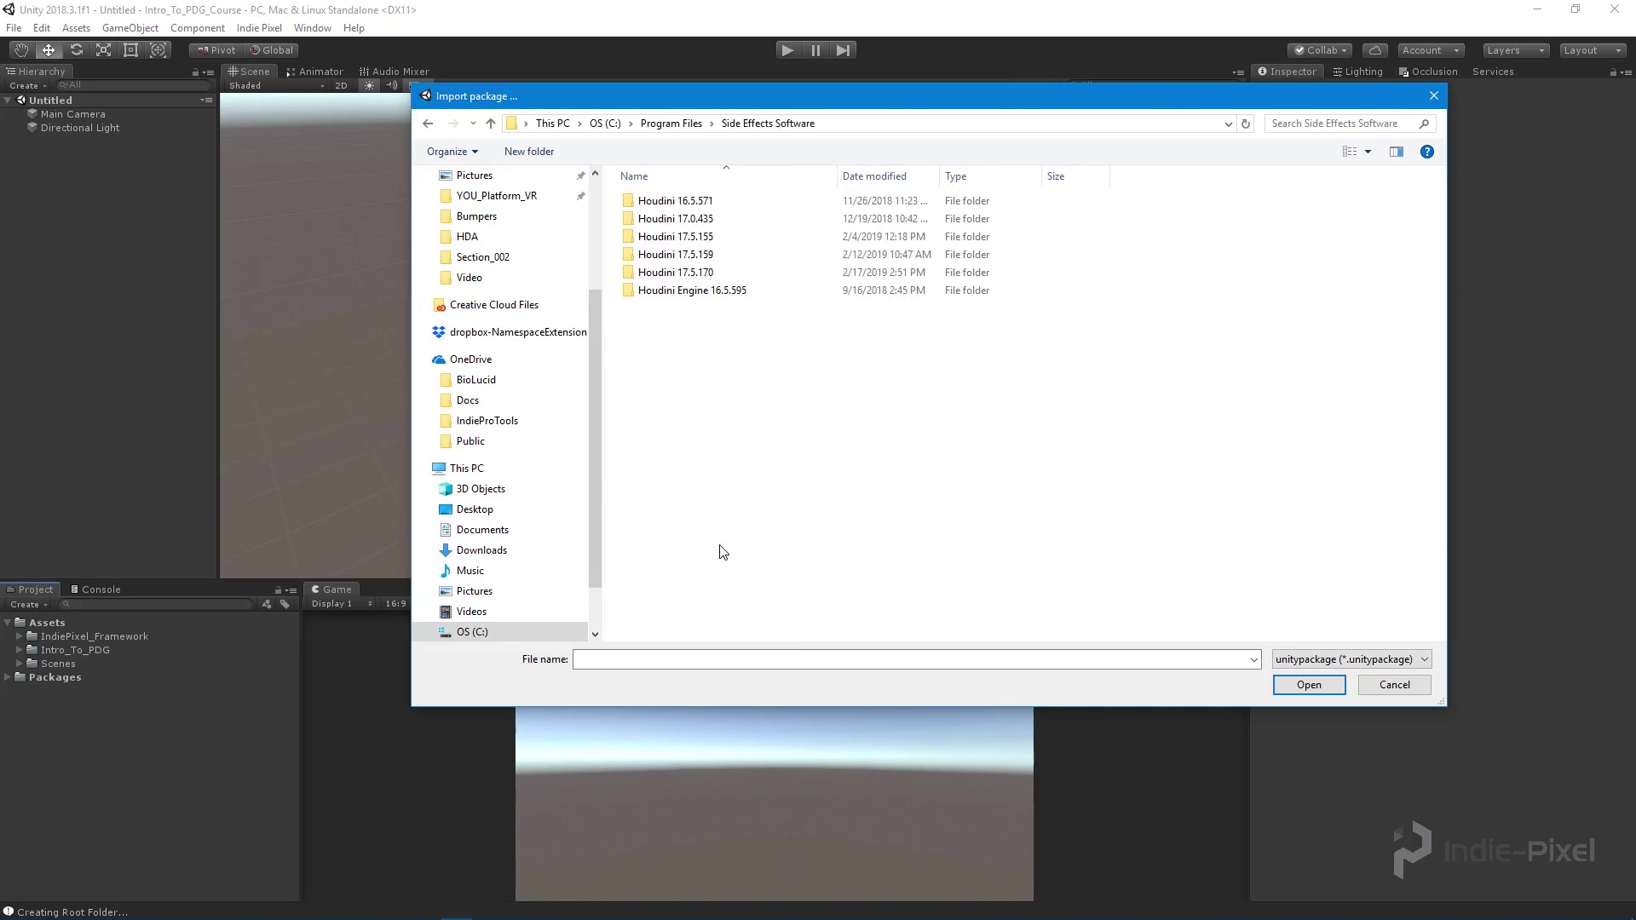
{"action": "double_click", "coordinate": [711, 272]}
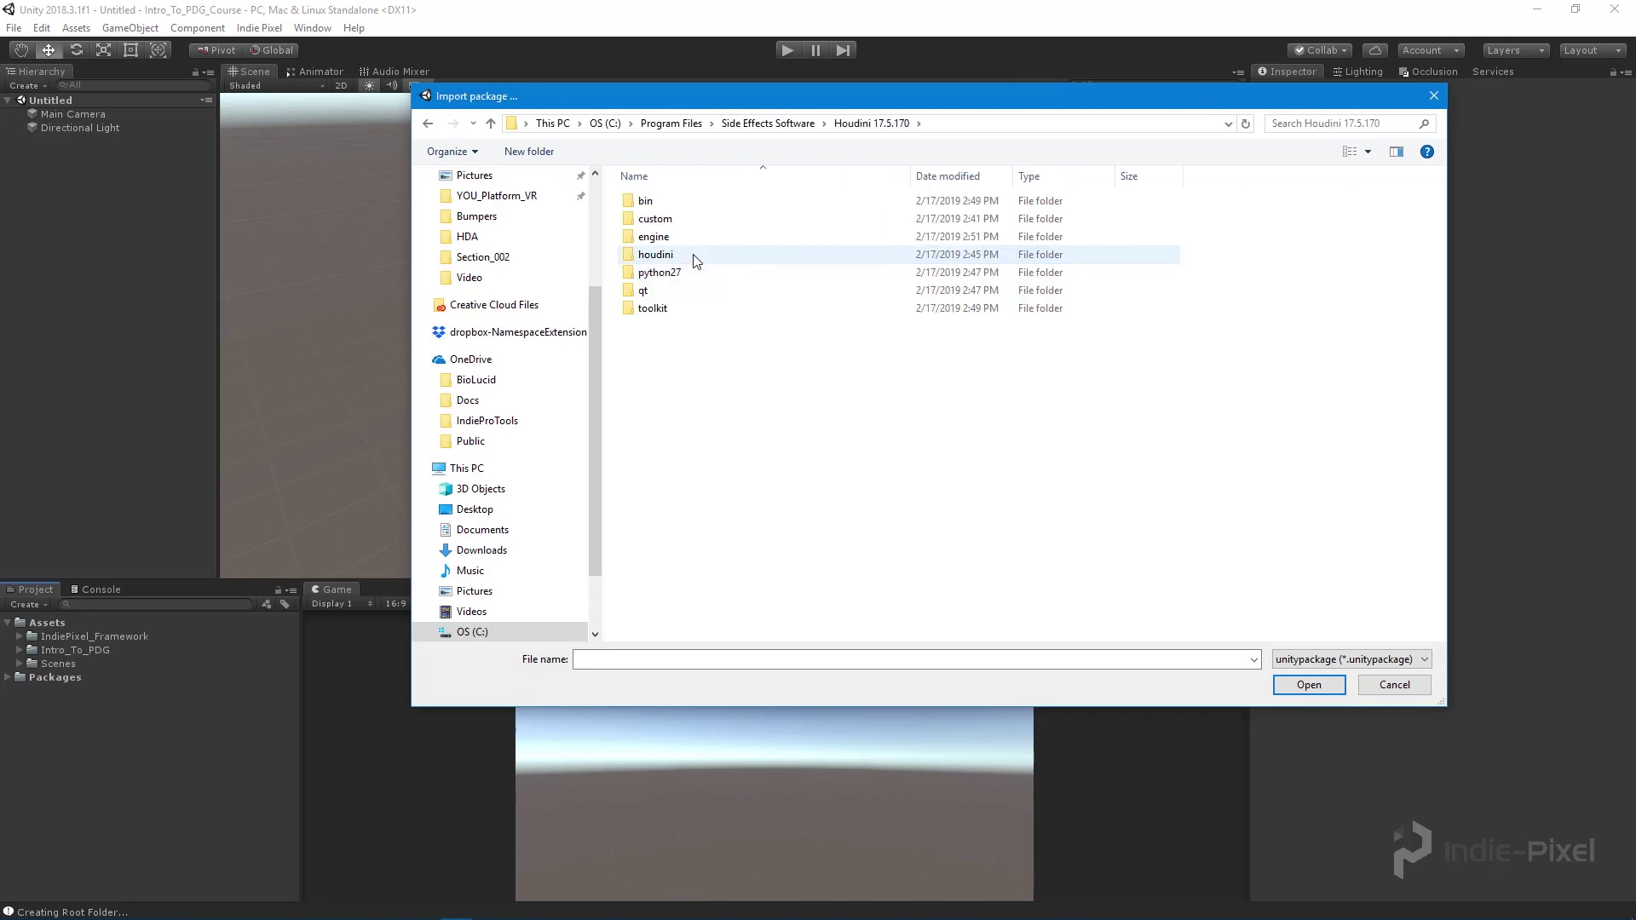
{"action": "double_click", "coordinate": [681, 245]}
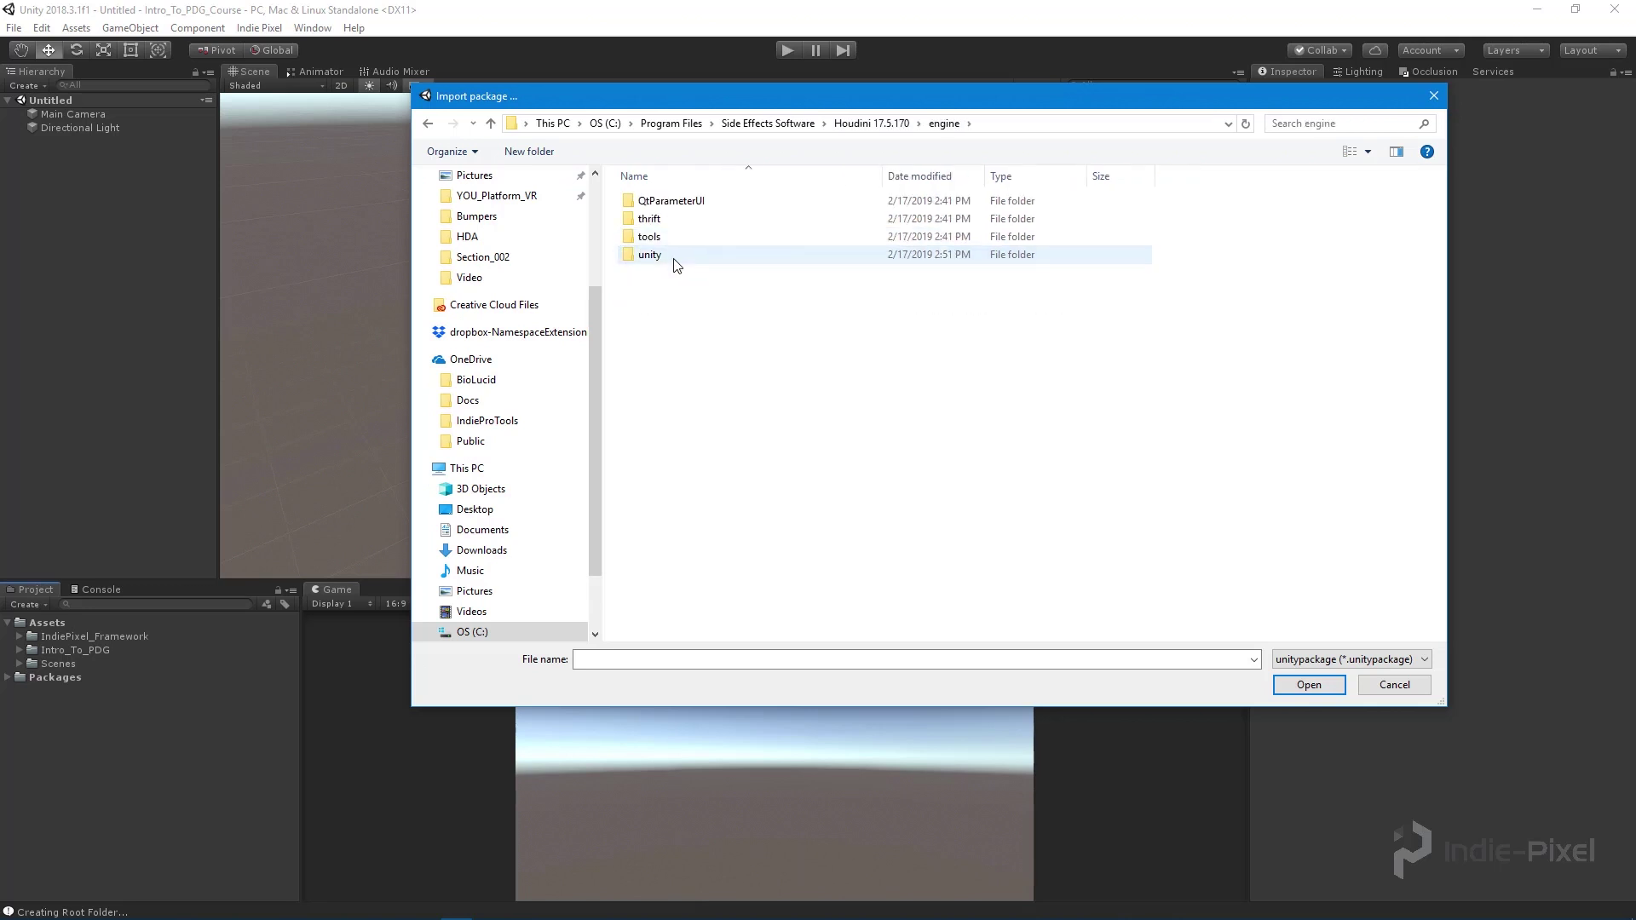
{"action": "double_click", "coordinate": [677, 259]}
{"action": "left_click", "coordinate": [713, 204]}
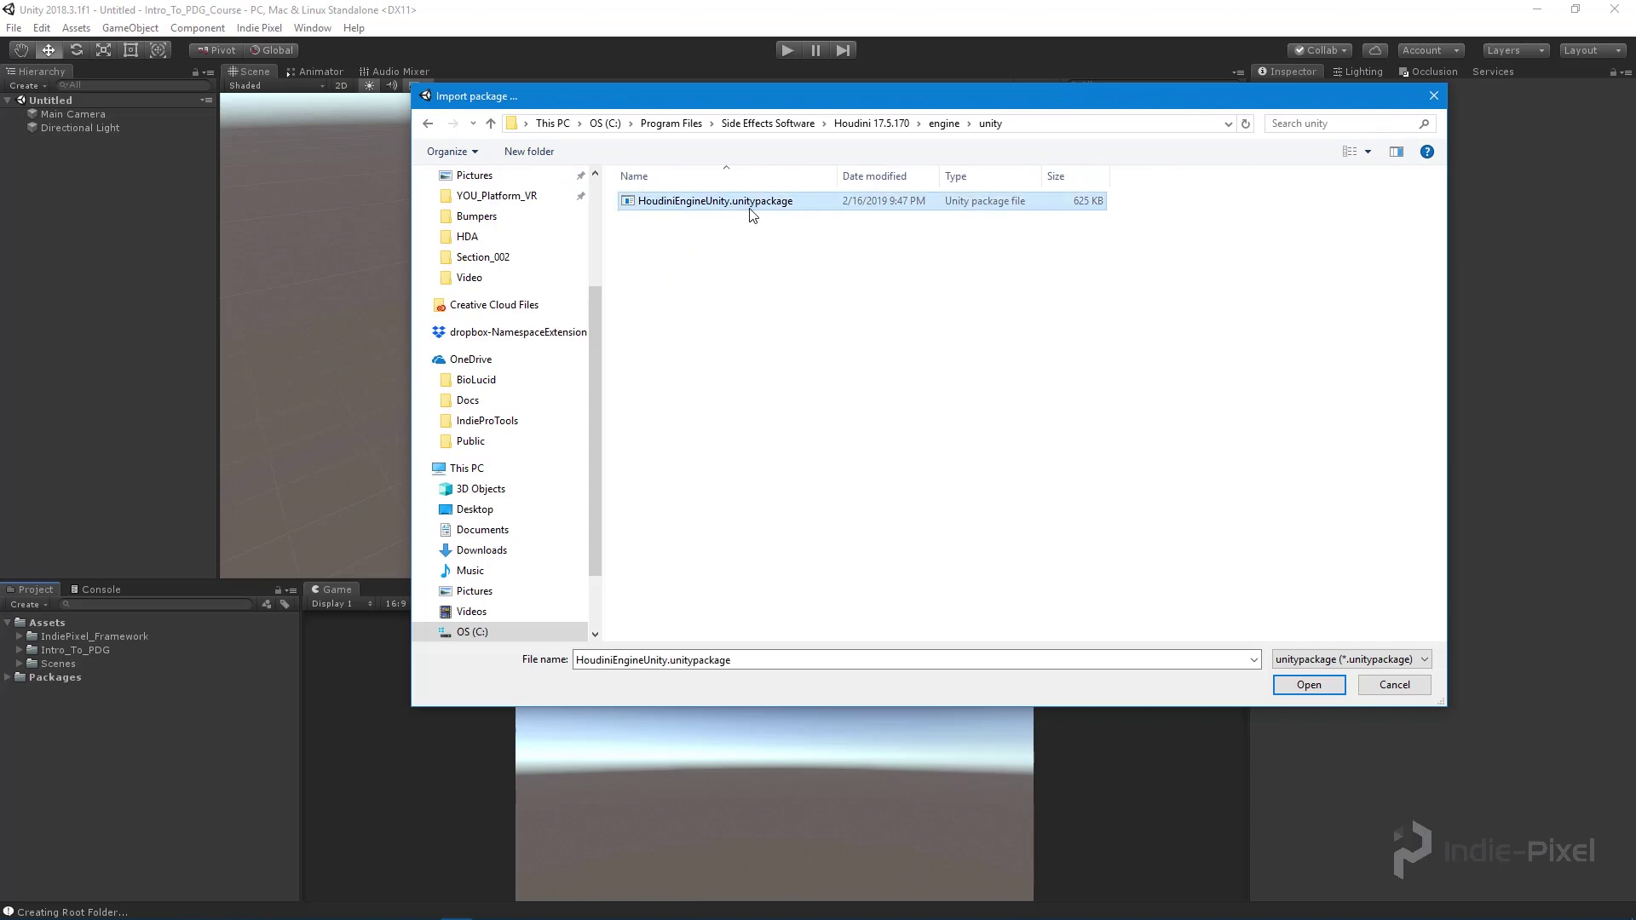
{"action": "left_click", "coordinate": [1299, 687]}
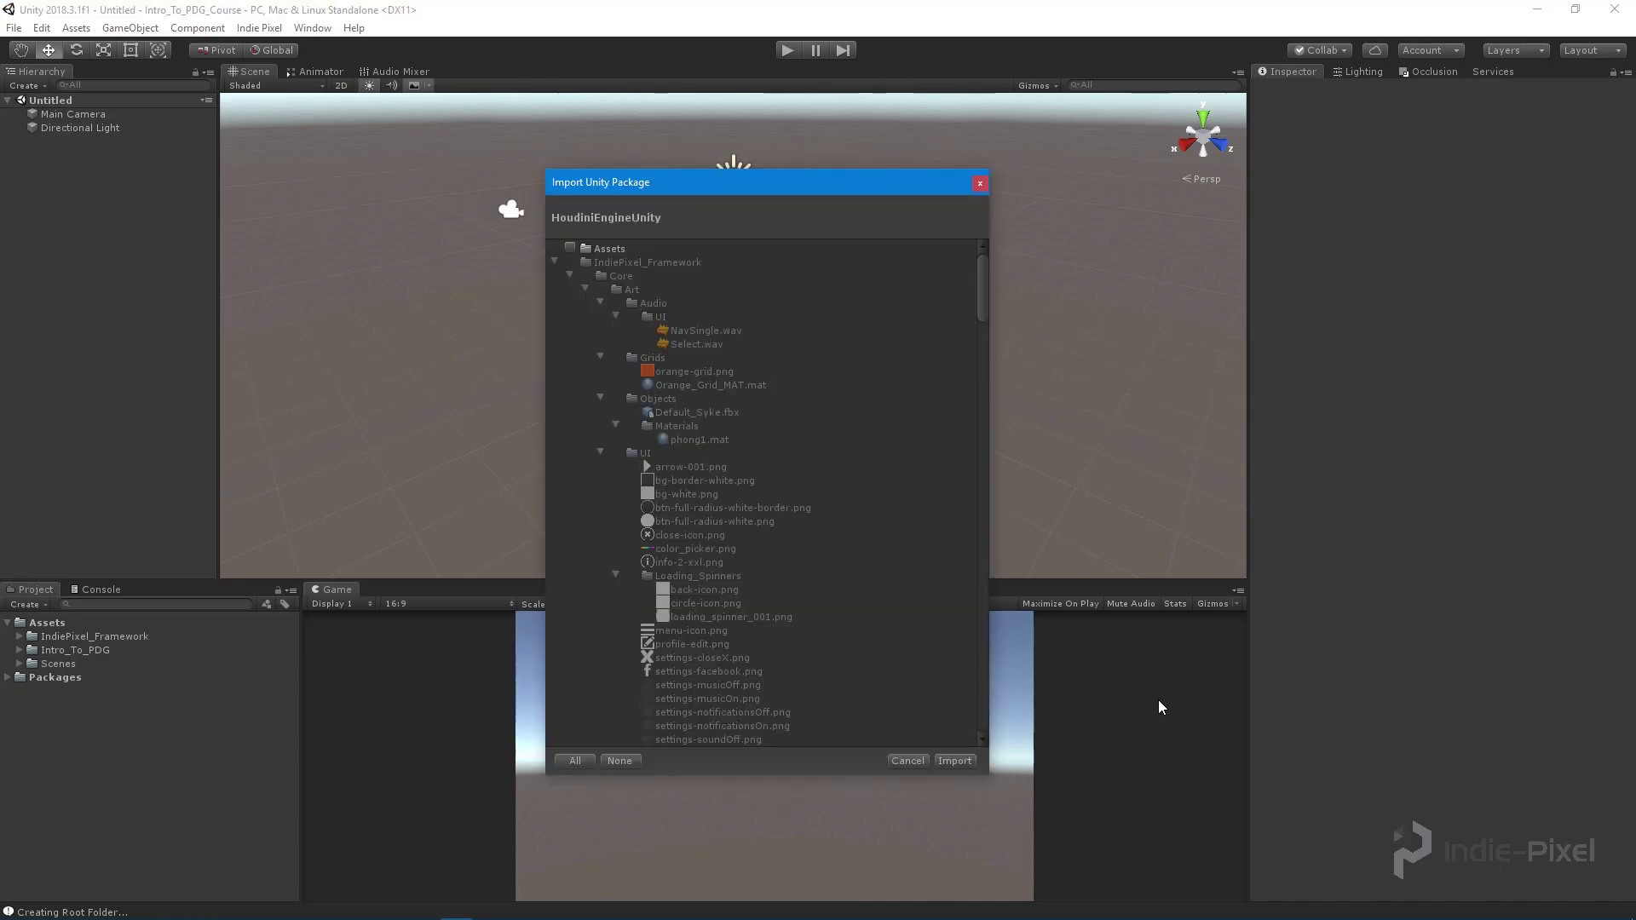
{"action": "left_click_drag", "start_coordinate": [980, 284], "coordinate": [995, 714]}
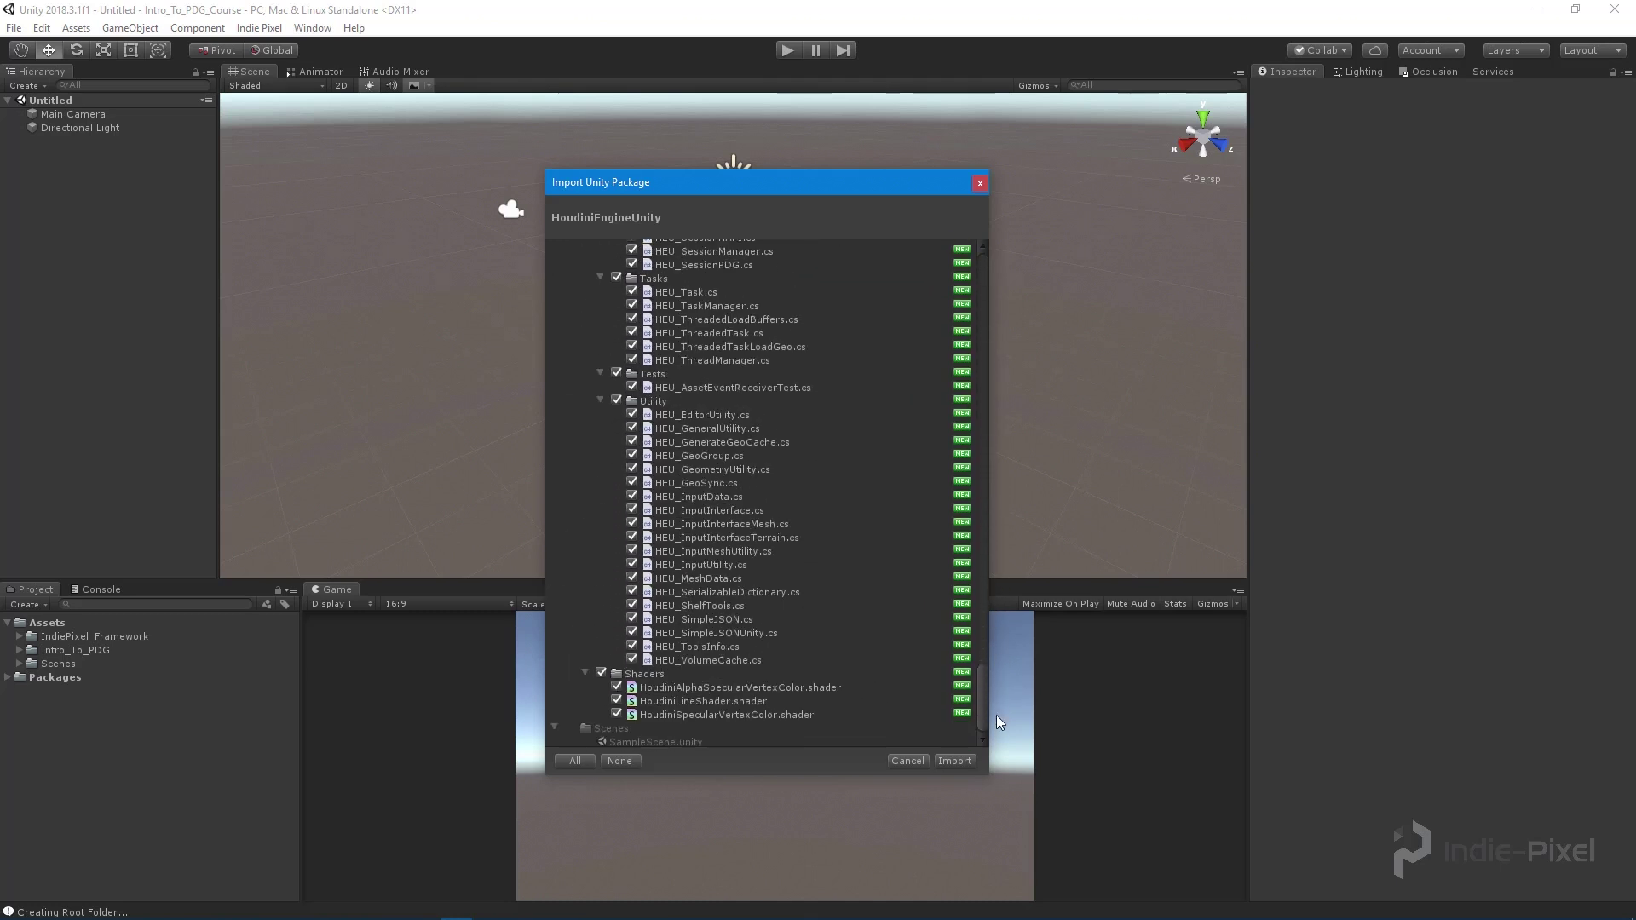
{"action": "left_click", "coordinate": [955, 760]}
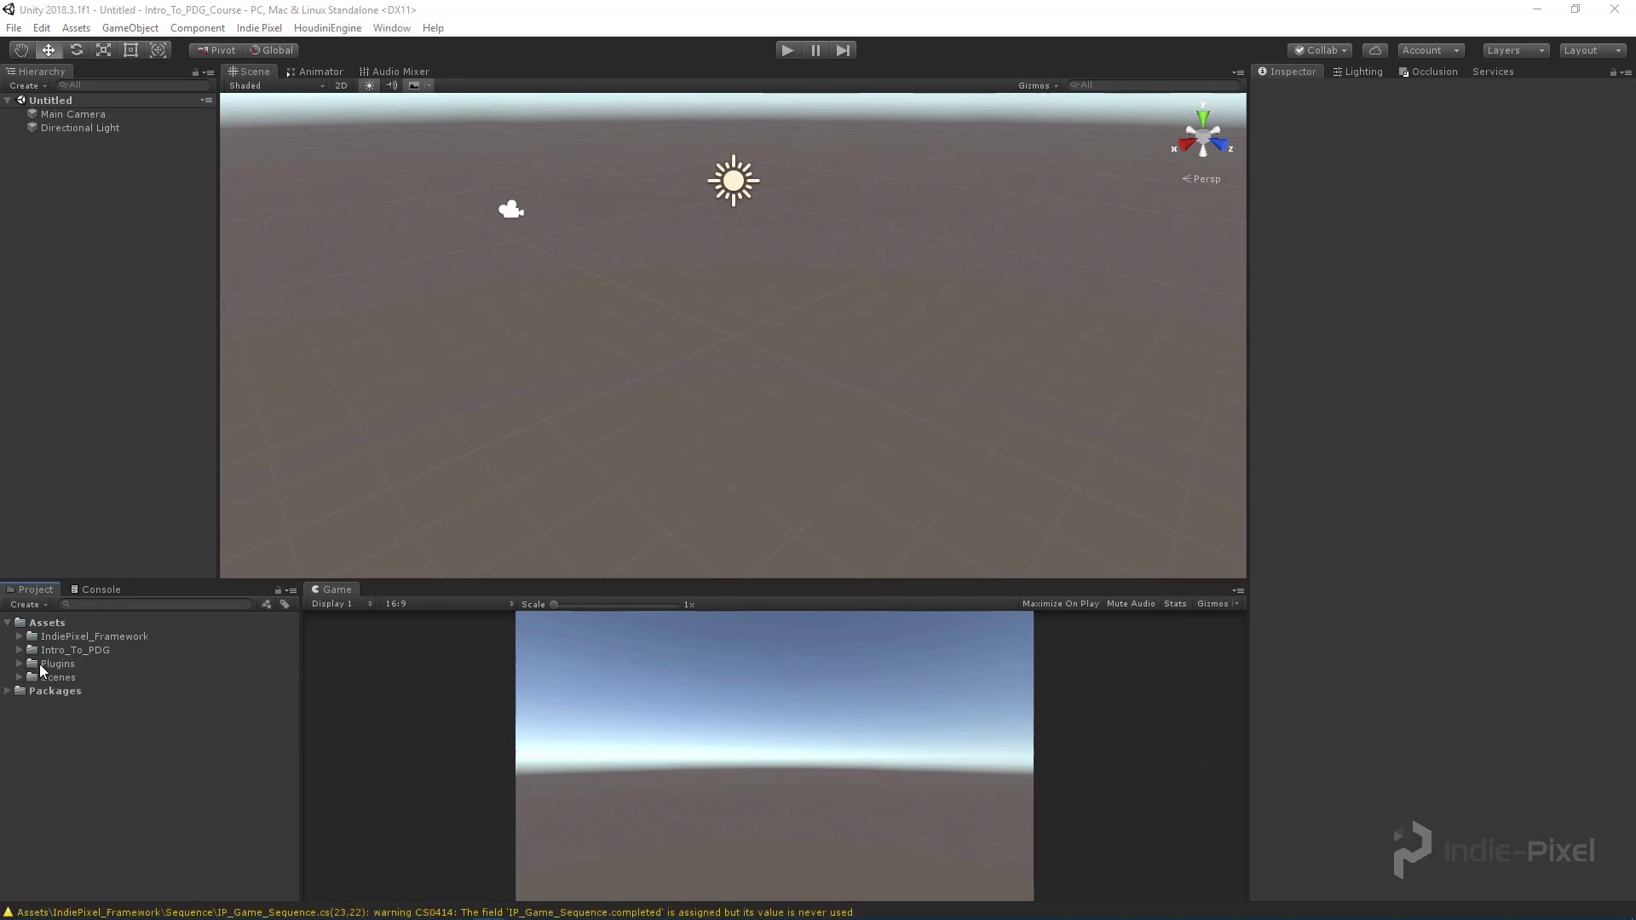
- Look through the HoudiniEngineUnity folder inside Plugins and collapse the folders again
{"action": "left_click", "coordinate": [18, 664]}
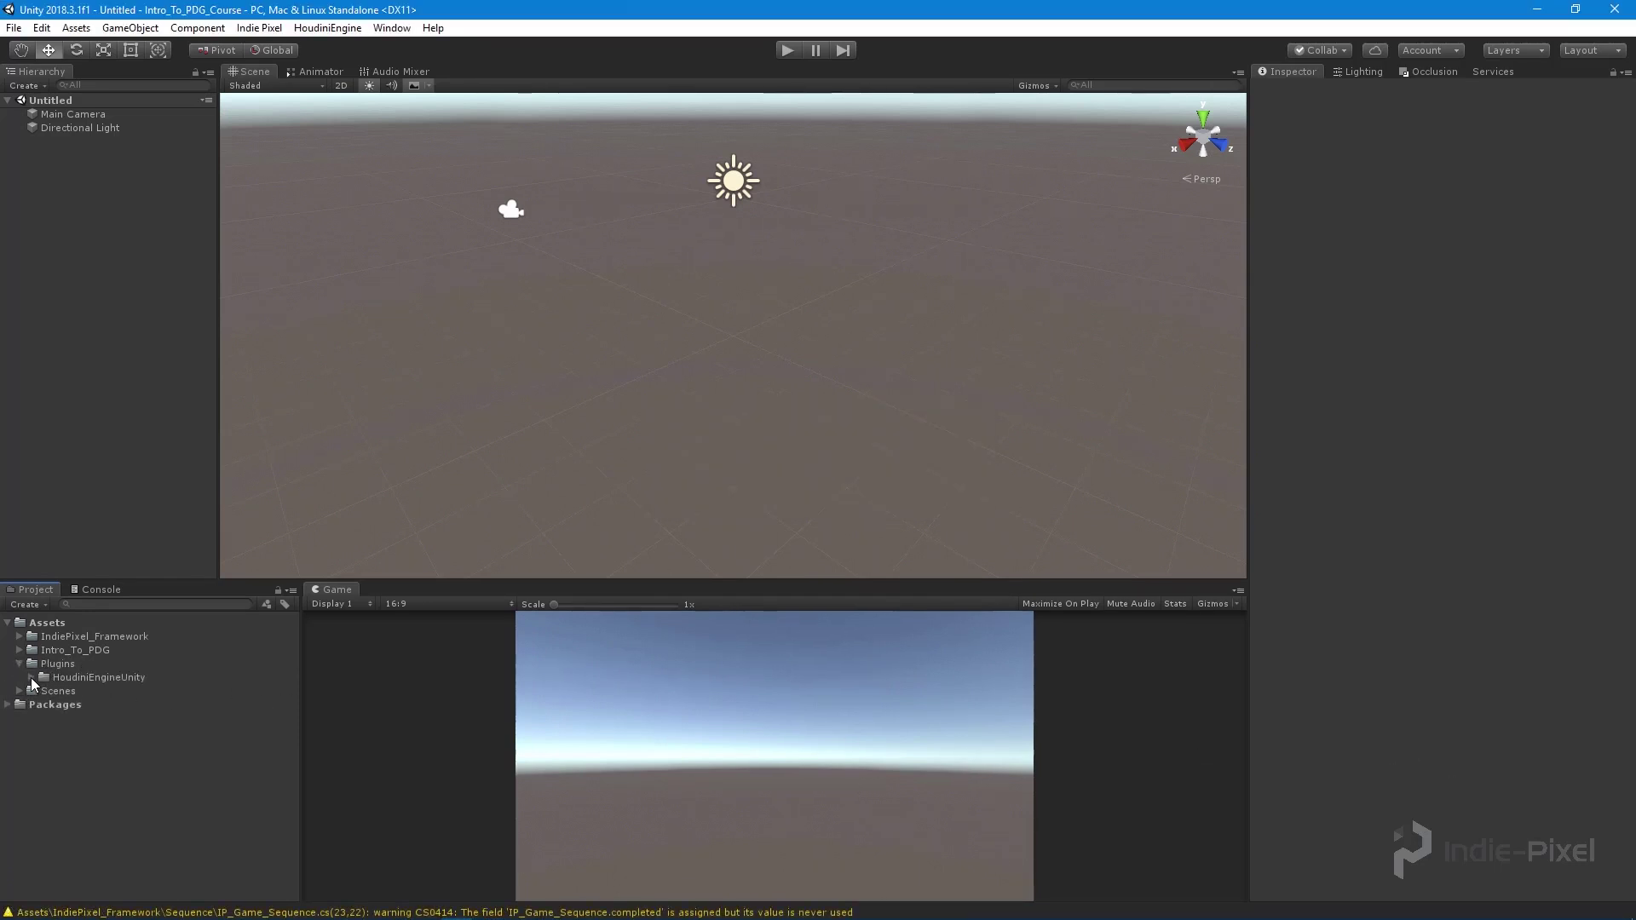
{"action": "left_click", "coordinate": [32, 677]}
{"action": "left_click", "coordinate": [32, 677]}
{"action": "left_click", "coordinate": [19, 664]}
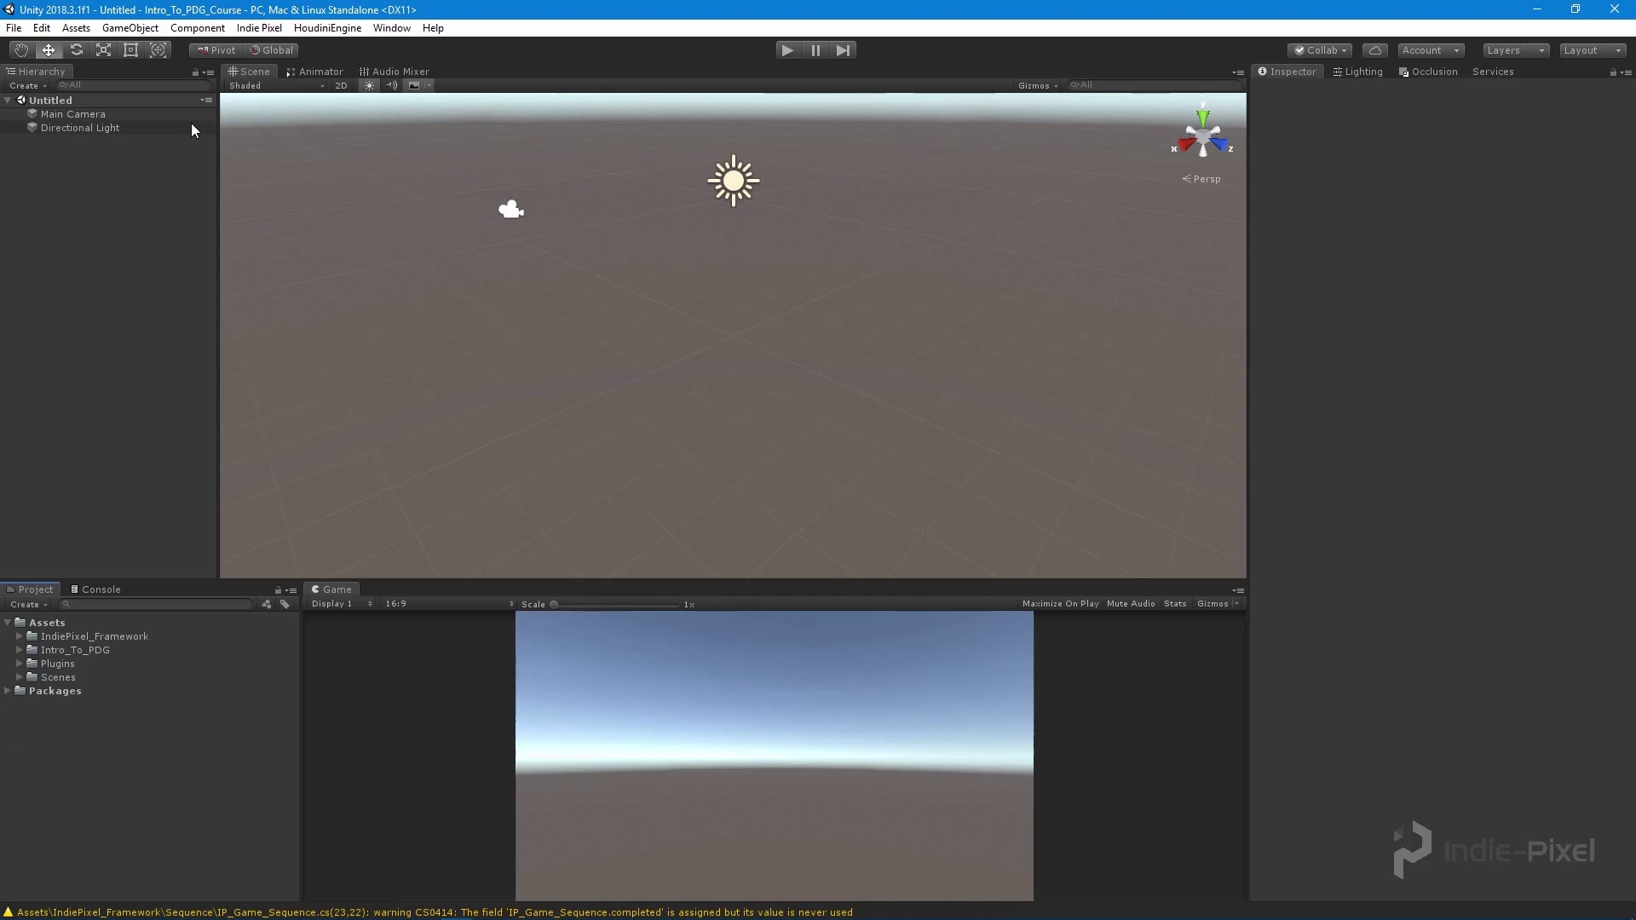
- Review the Houdini Engine installation info, including the required versions and paths, and dismiss it
{"action": "left_click", "coordinate": [327, 28]}
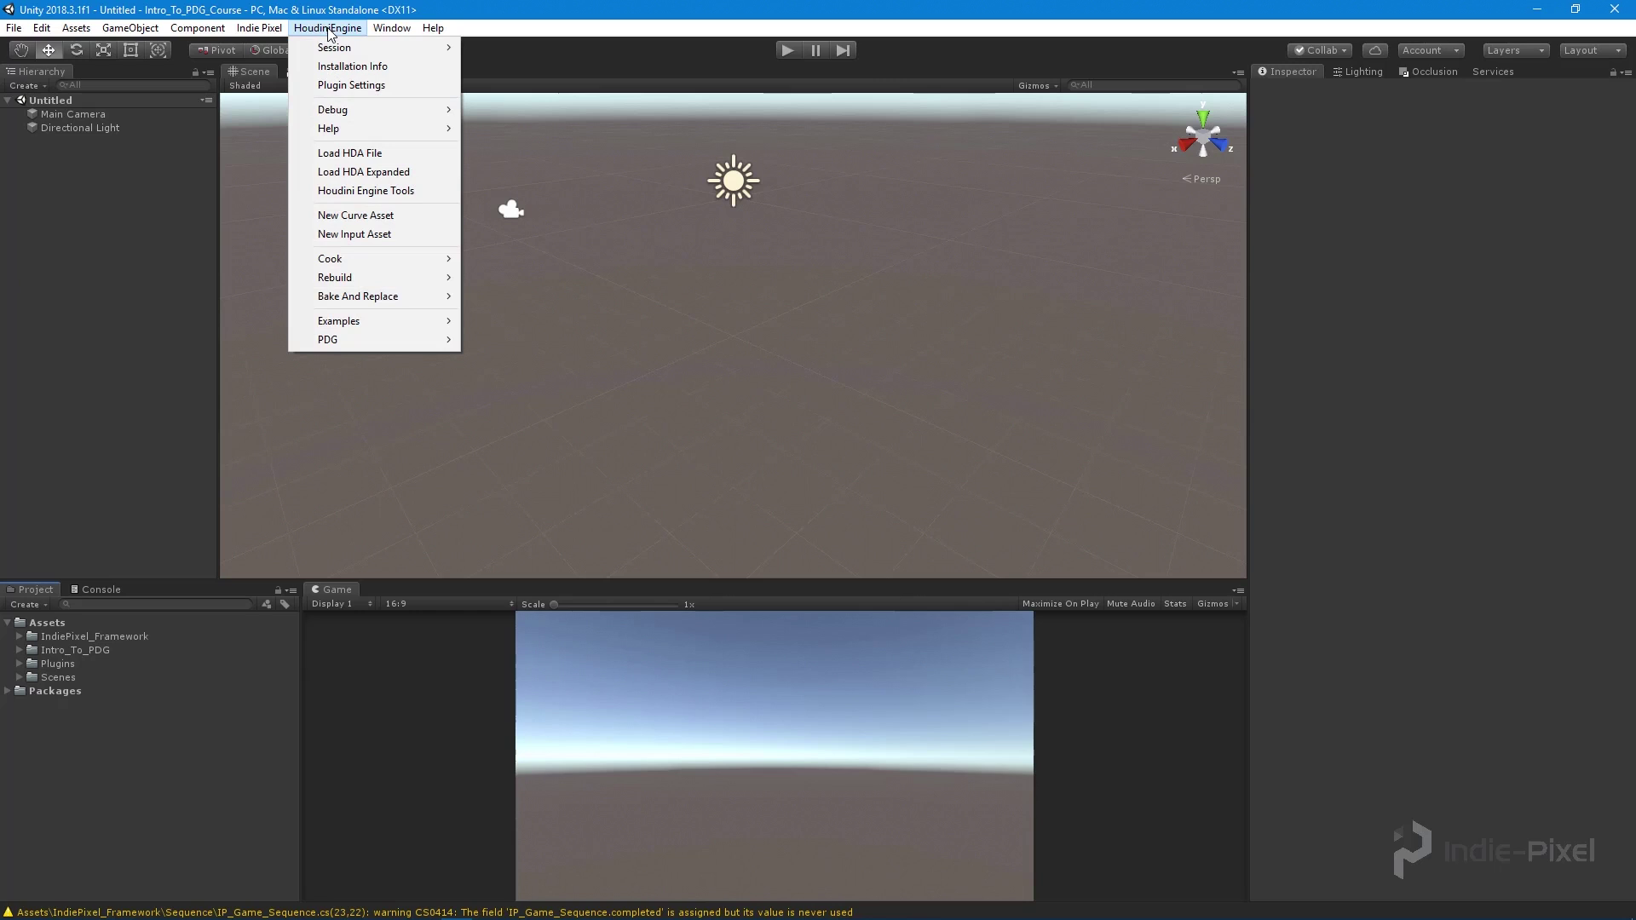
{"action": "left_click", "coordinate": [351, 68]}
{"action": "left_click_drag", "start_coordinate": [811, 132], "coordinate": [694, 144]}
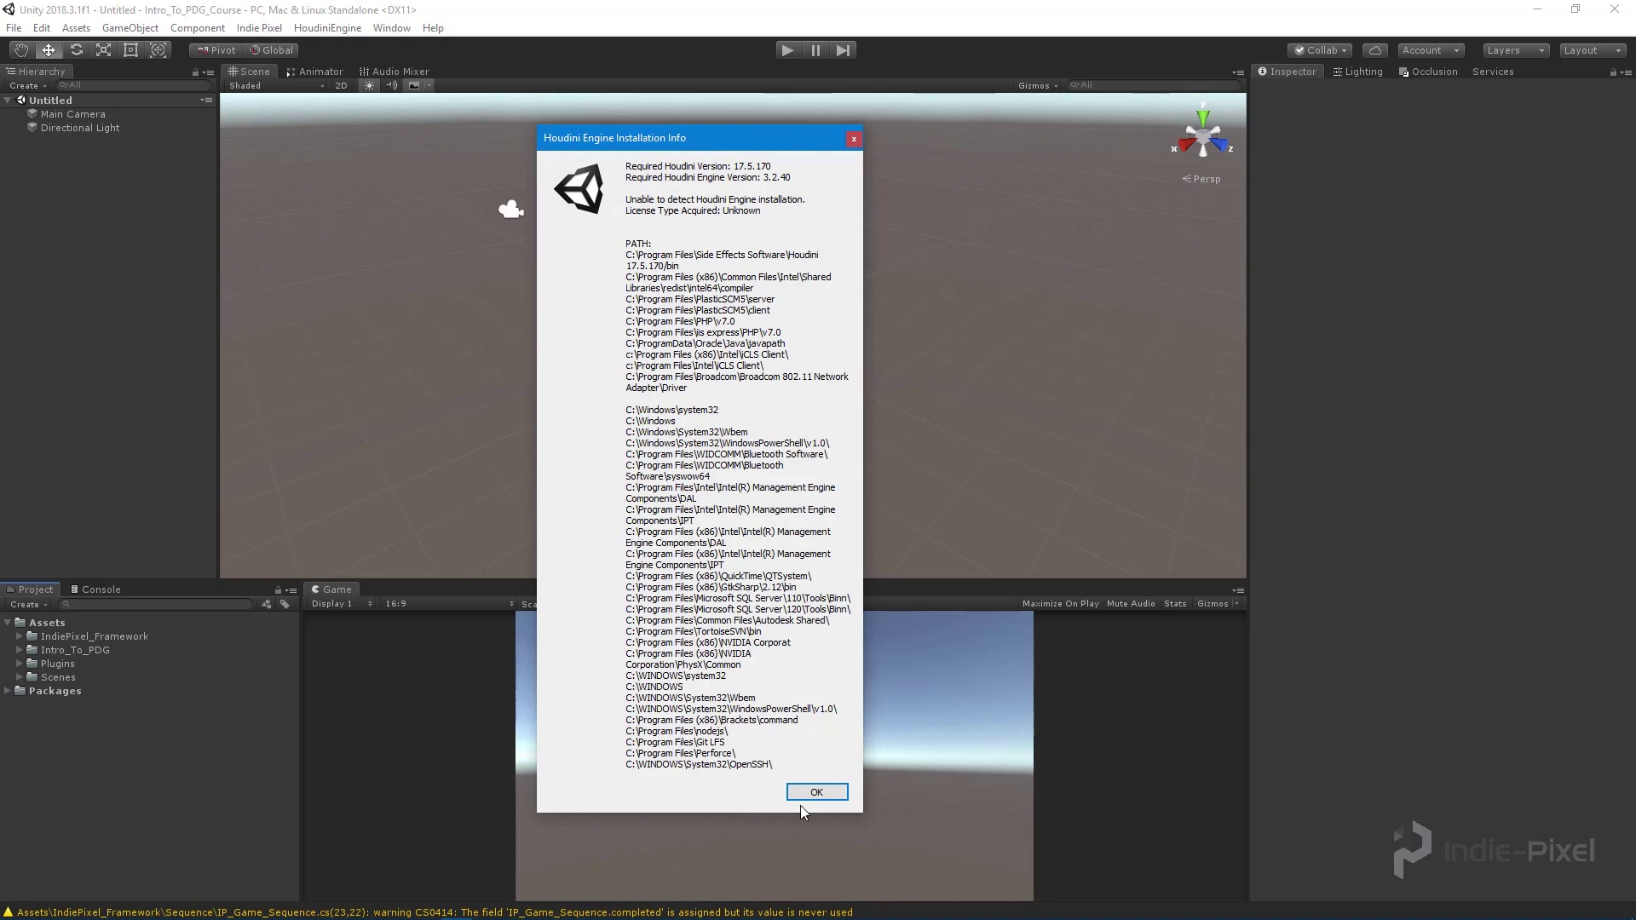
{"action": "left_click", "coordinate": [819, 793]}
- Close all Houdini Engine sessions
{"action": "left_click", "coordinate": [327, 27]}
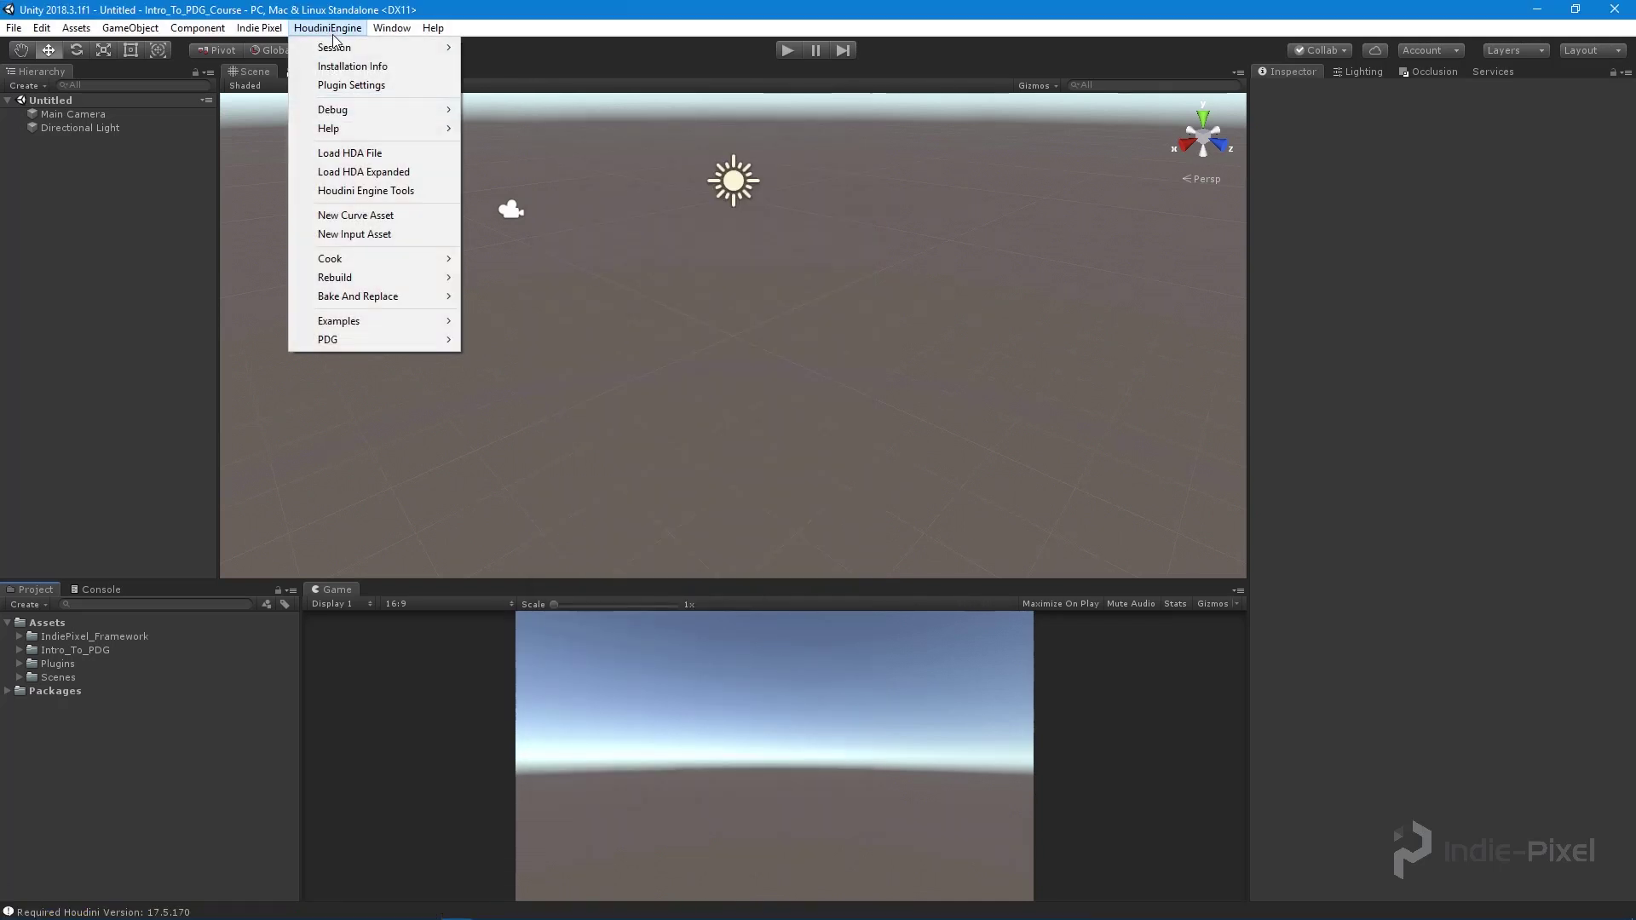
{"action": "mouse_move", "coordinate": [367, 47]}
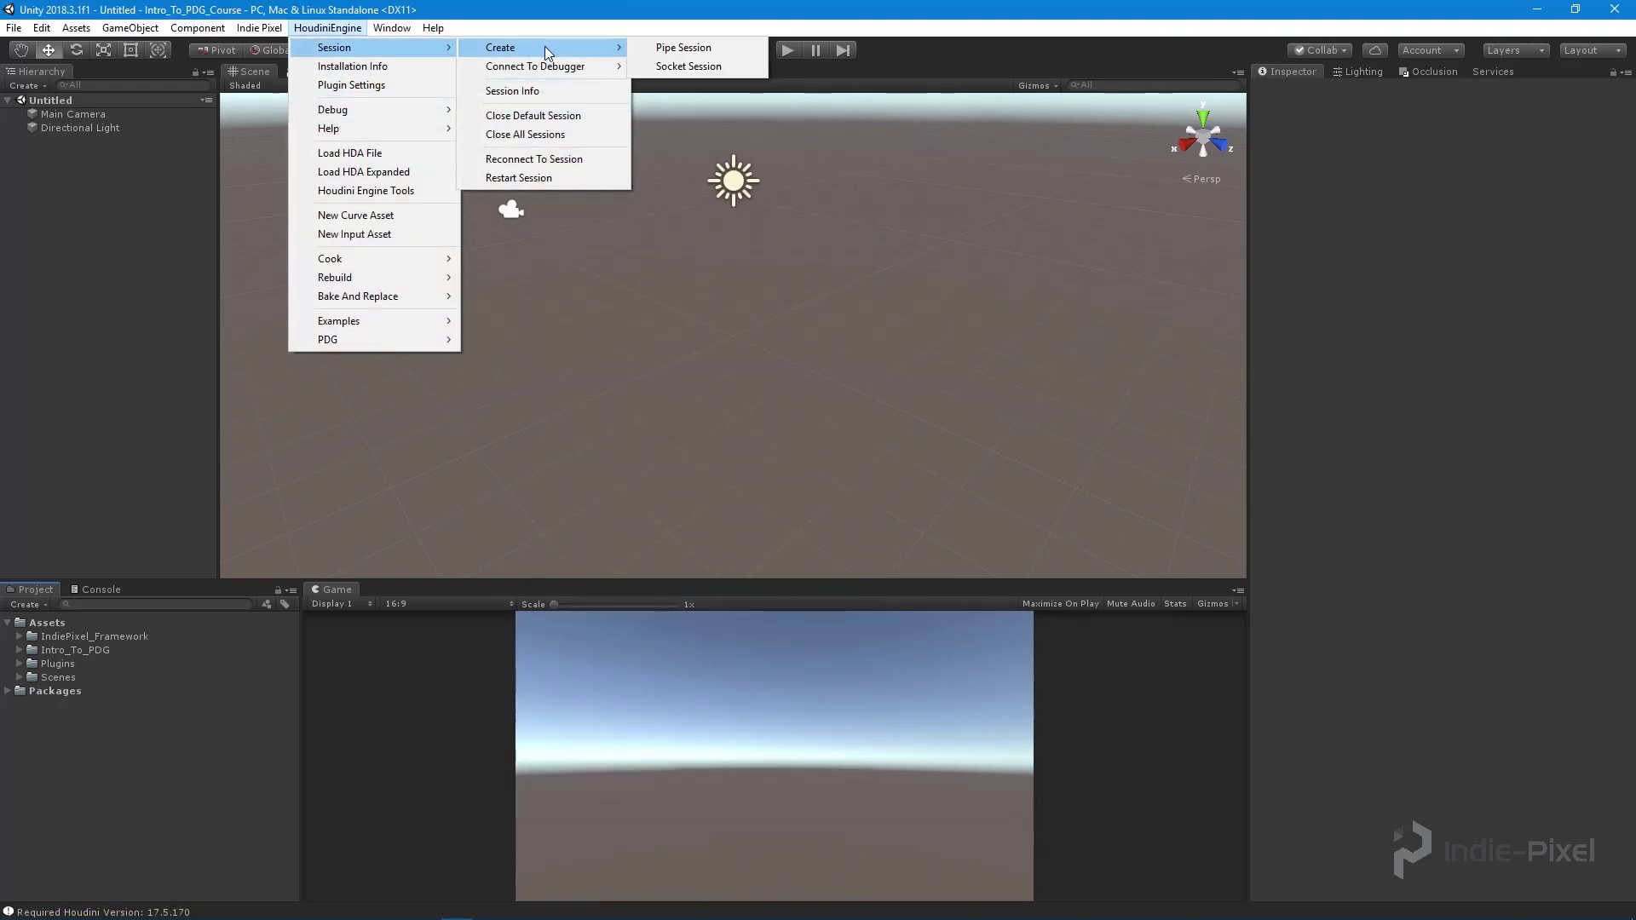
{"action": "left_click", "coordinate": [563, 135]}
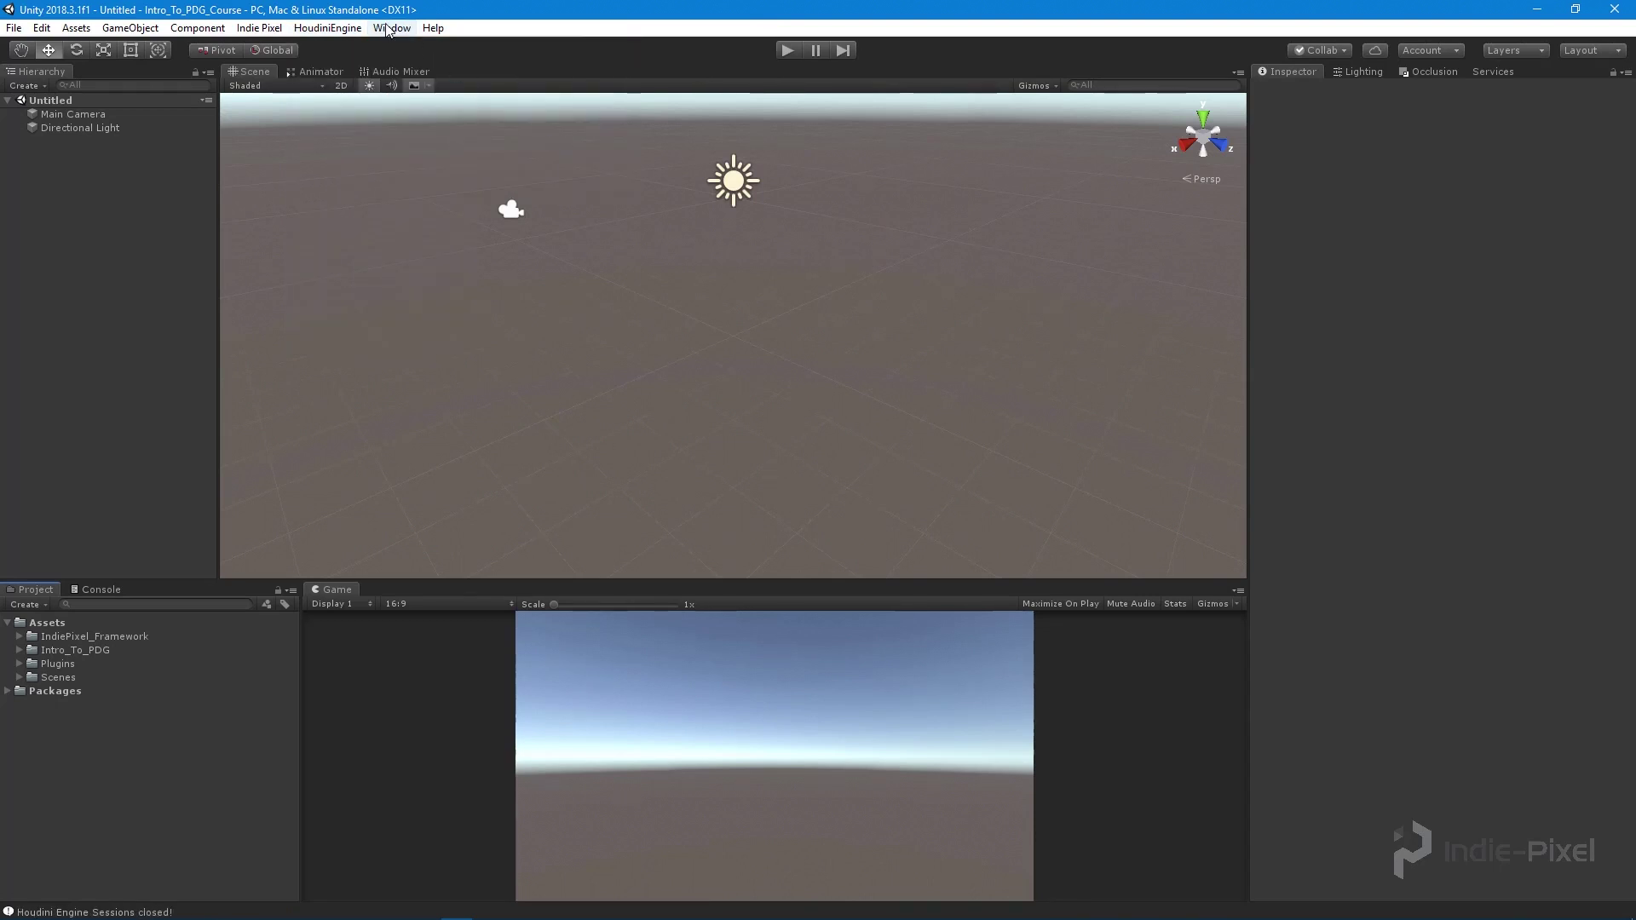
- Create a new Houdini Engine pipe session
{"action": "left_click", "coordinate": [327, 27]}
{"action": "mouse_move", "coordinate": [360, 47]}
{"action": "mouse_move", "coordinate": [539, 48]}
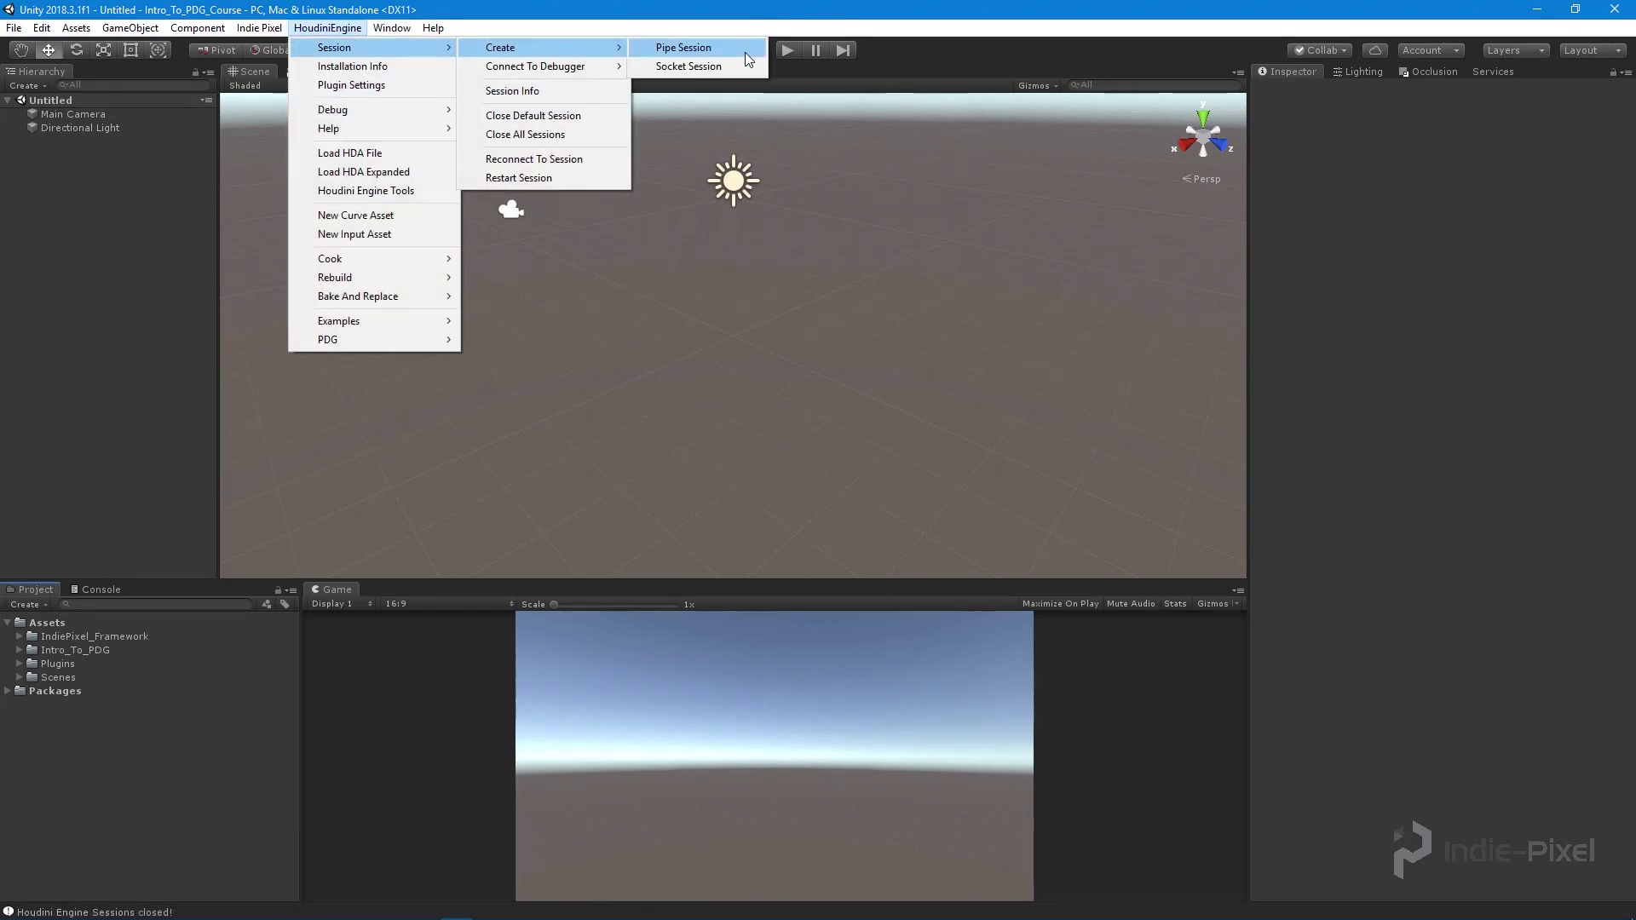
{"action": "left_click", "coordinate": [679, 49]}
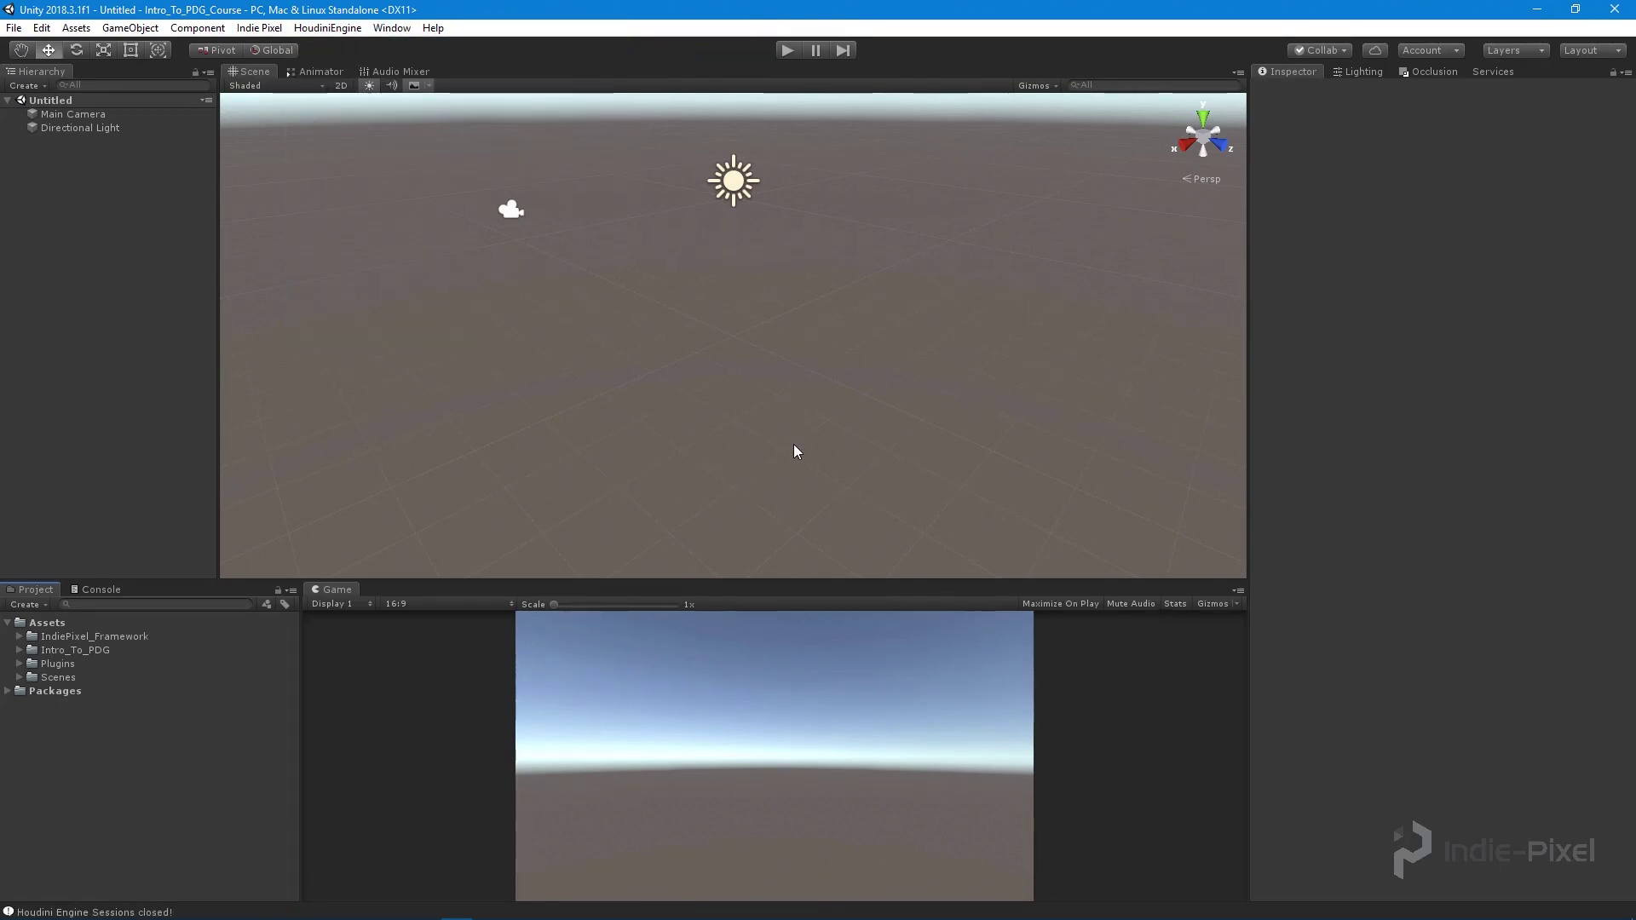
- Check the latest console entry about the pipe session and return to the project assets
{"action": "left_click", "coordinate": [100, 589]}
{"action": "left_click", "coordinate": [121, 765]}
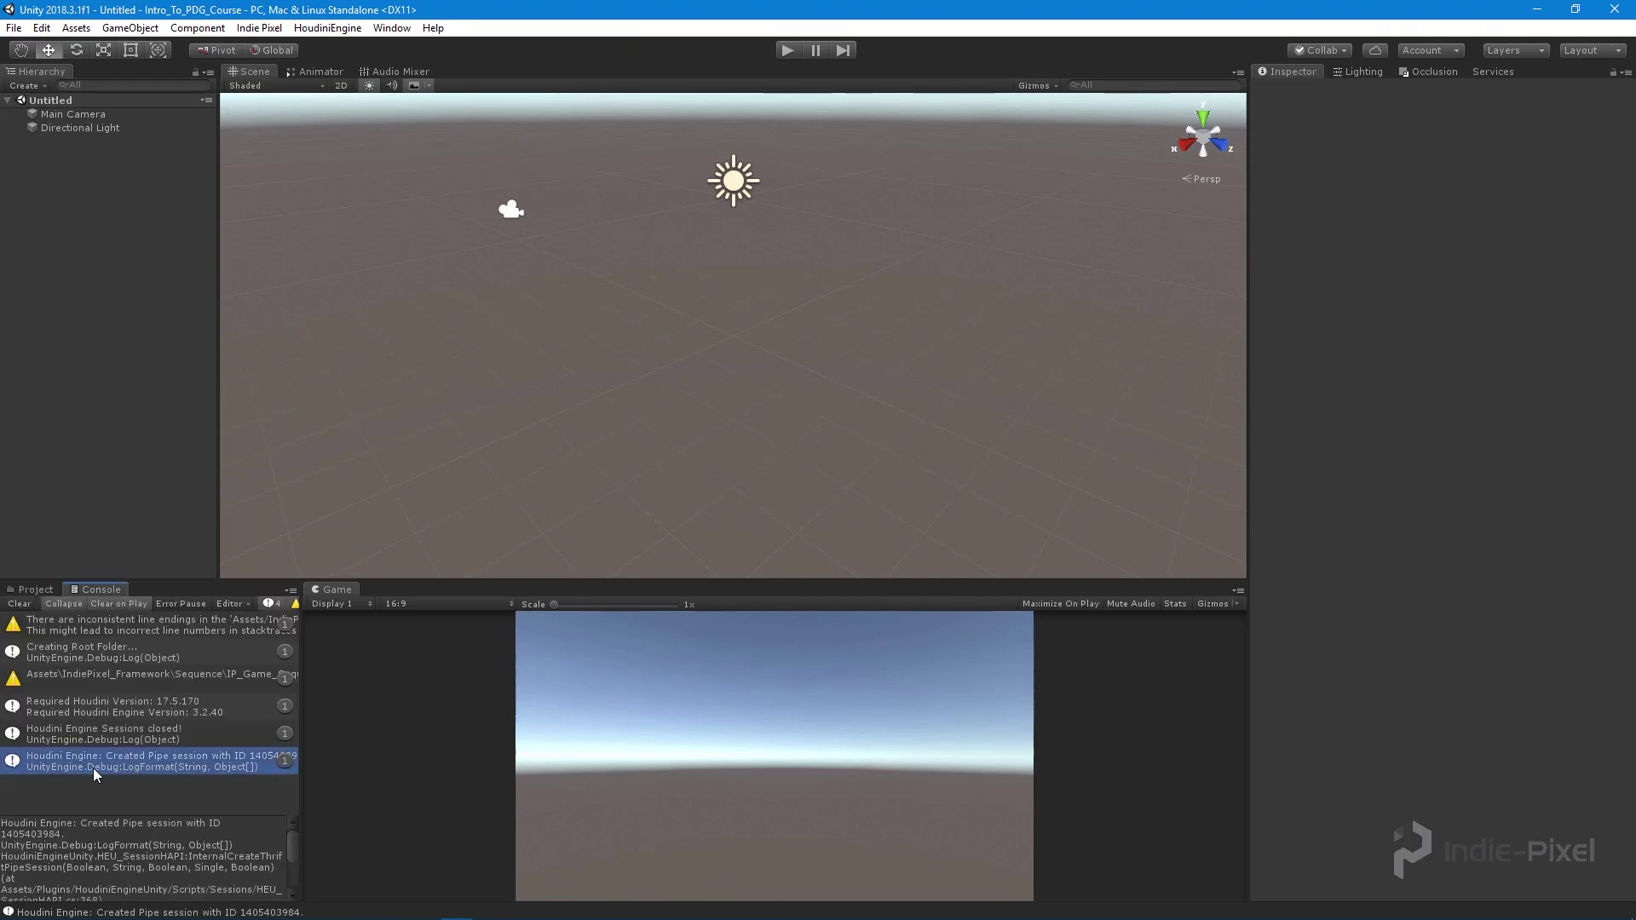
{"action": "left_click", "coordinate": [34, 590]}
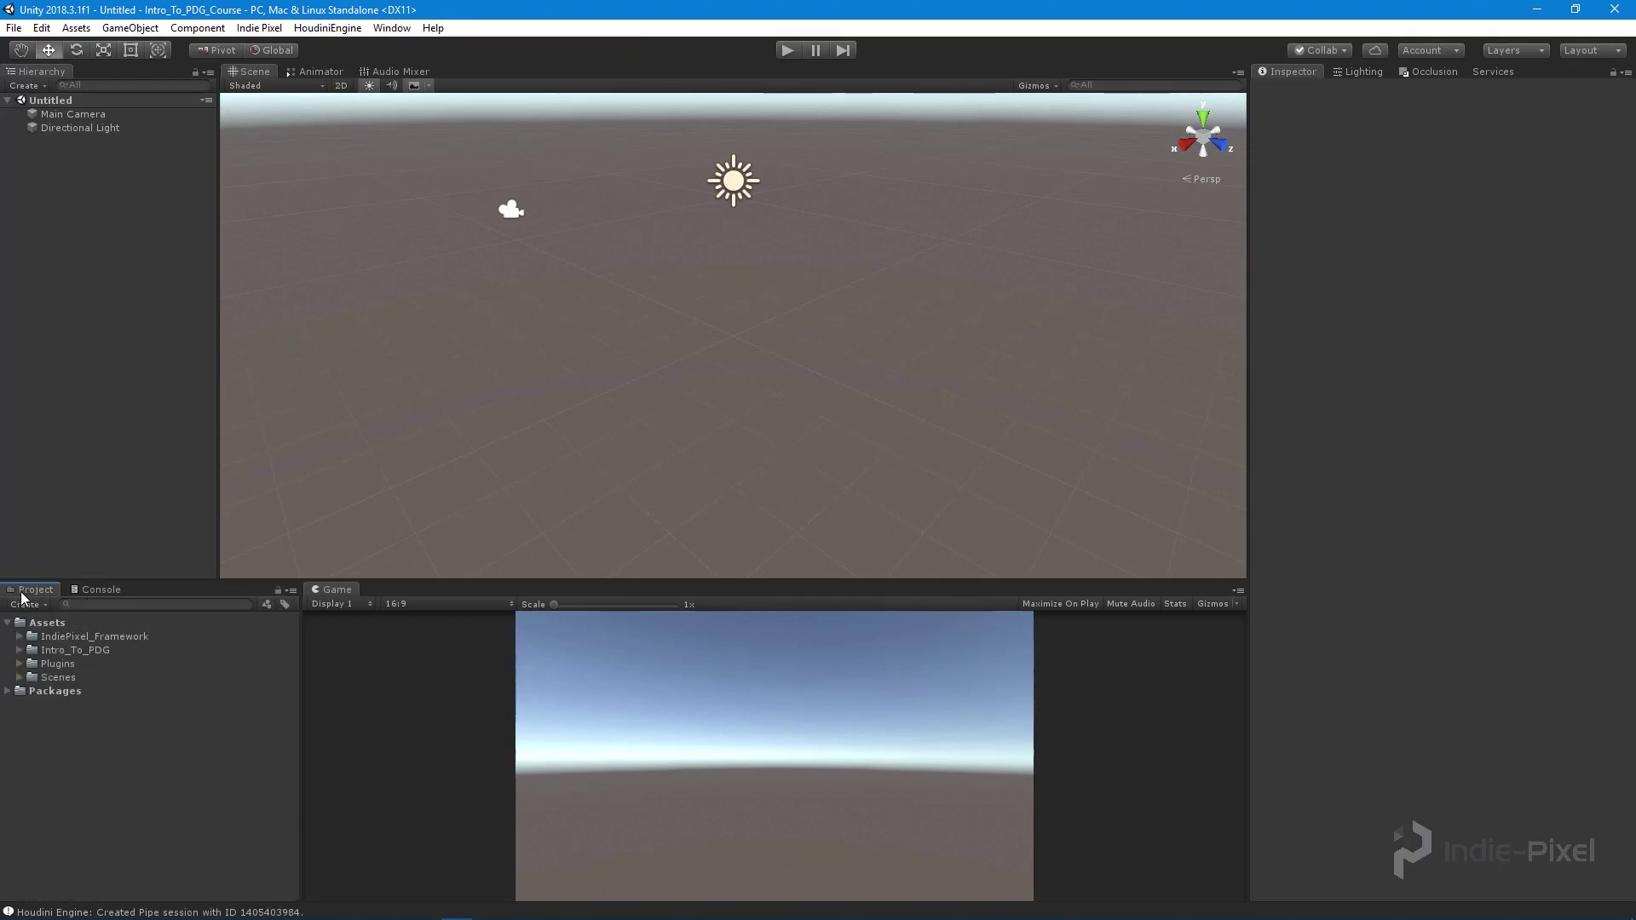
- Review the Houdini Engine installation info, including versions, session details and licence type, and dismiss it
{"action": "left_click", "coordinate": [323, 28]}
{"action": "left_click", "coordinate": [354, 65]}
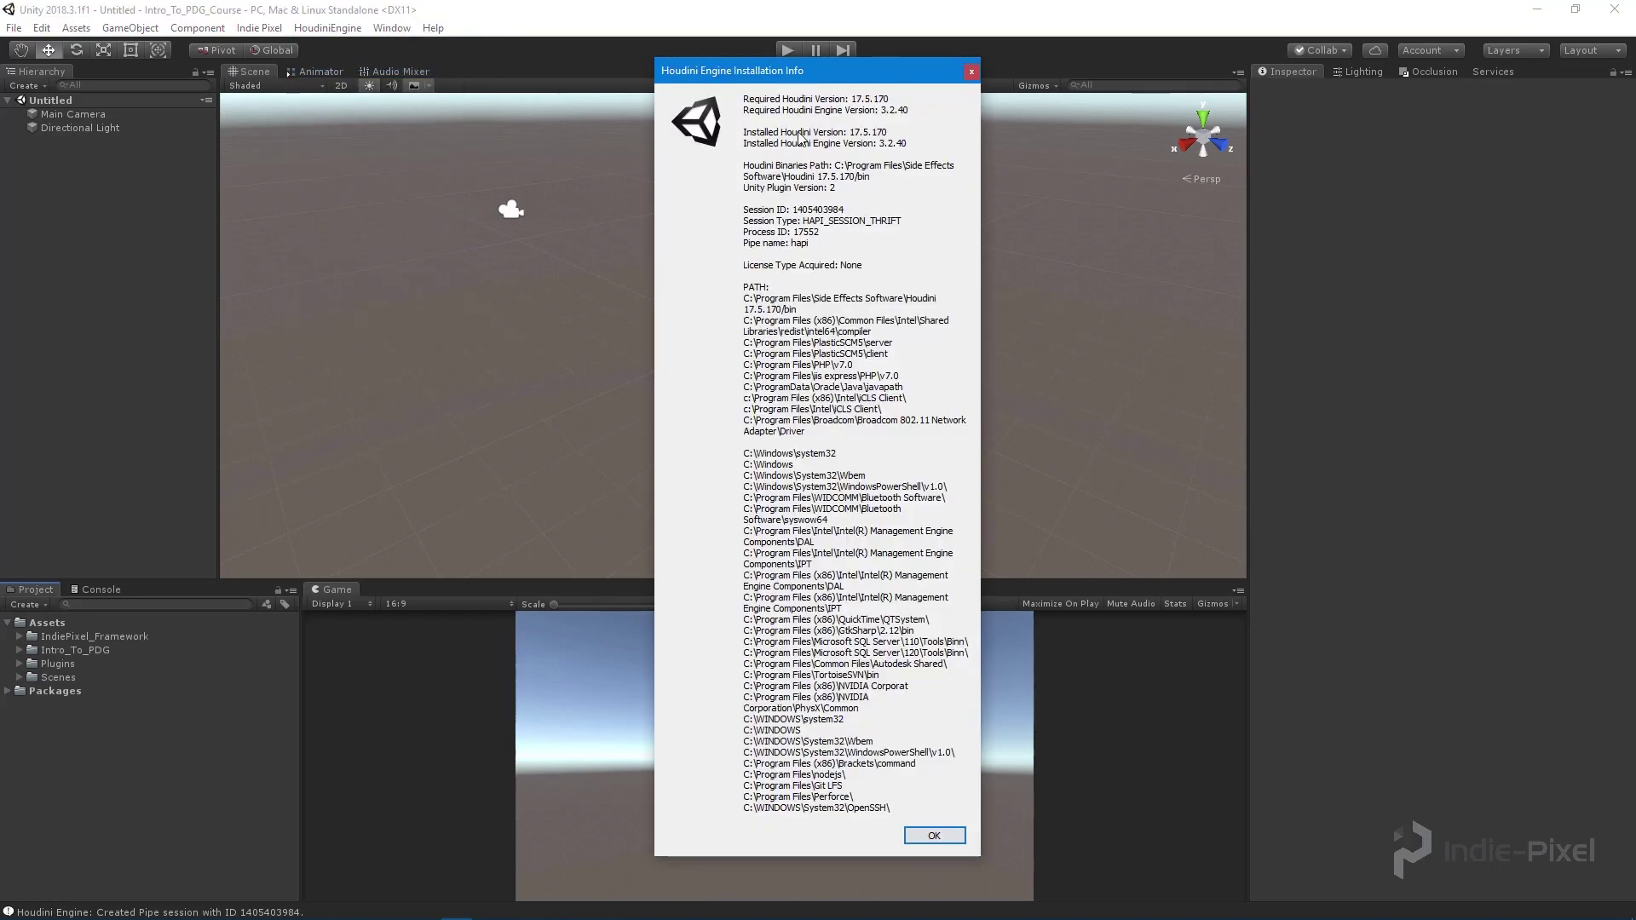
{"action": "left_click_drag", "start_coordinate": [810, 74], "coordinate": [743, 102]}
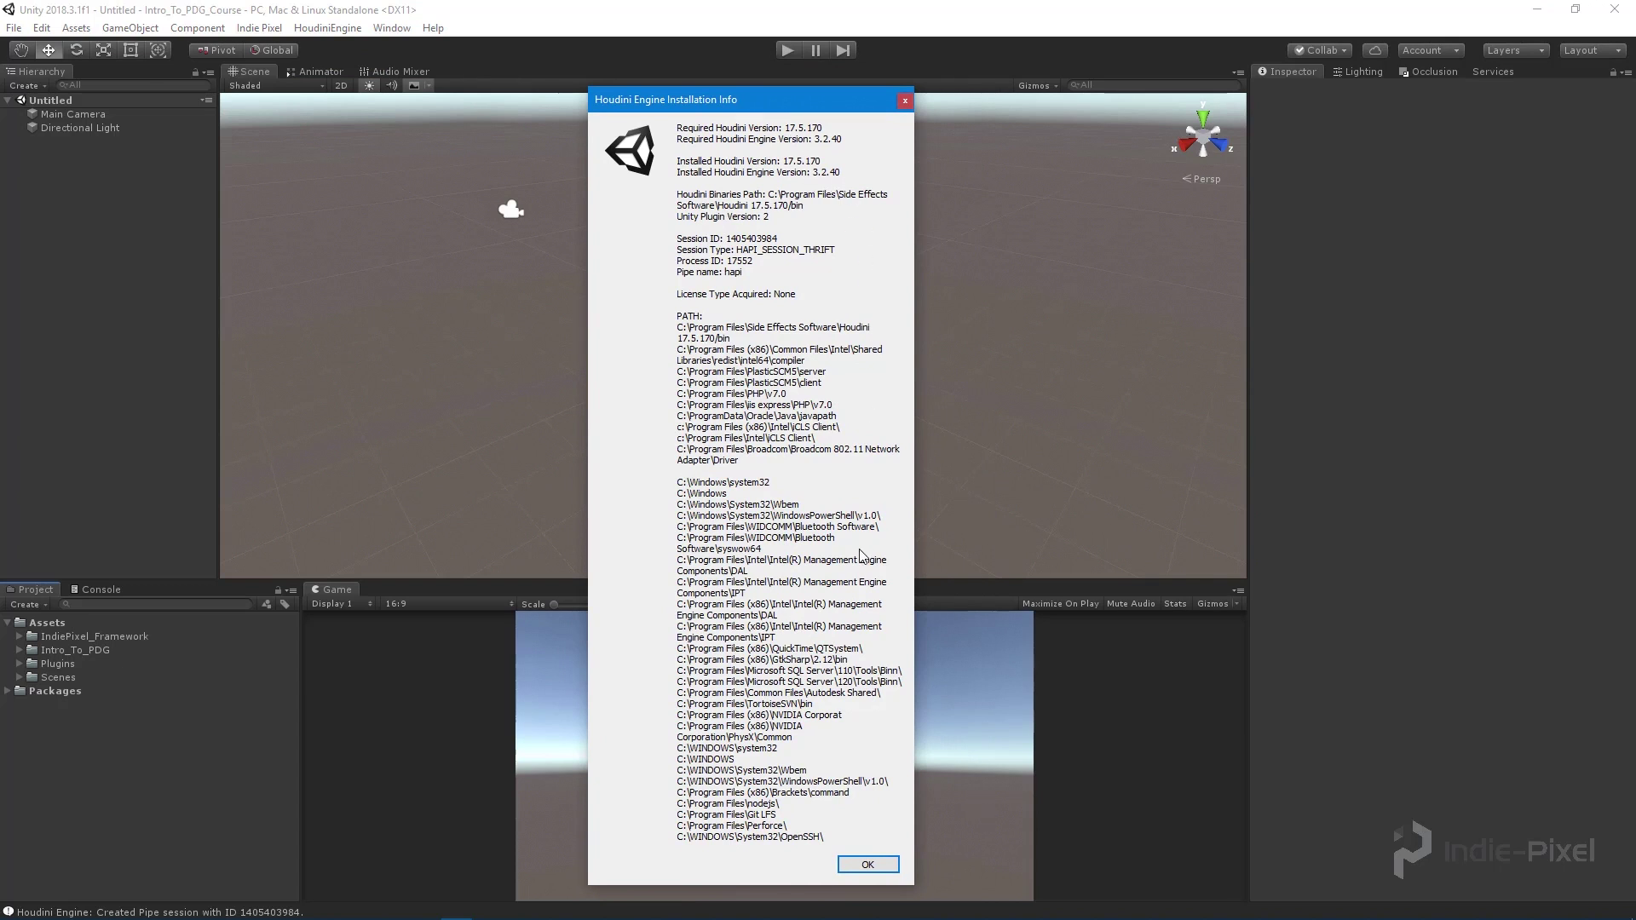
{"action": "left_click", "coordinate": [867, 863]}
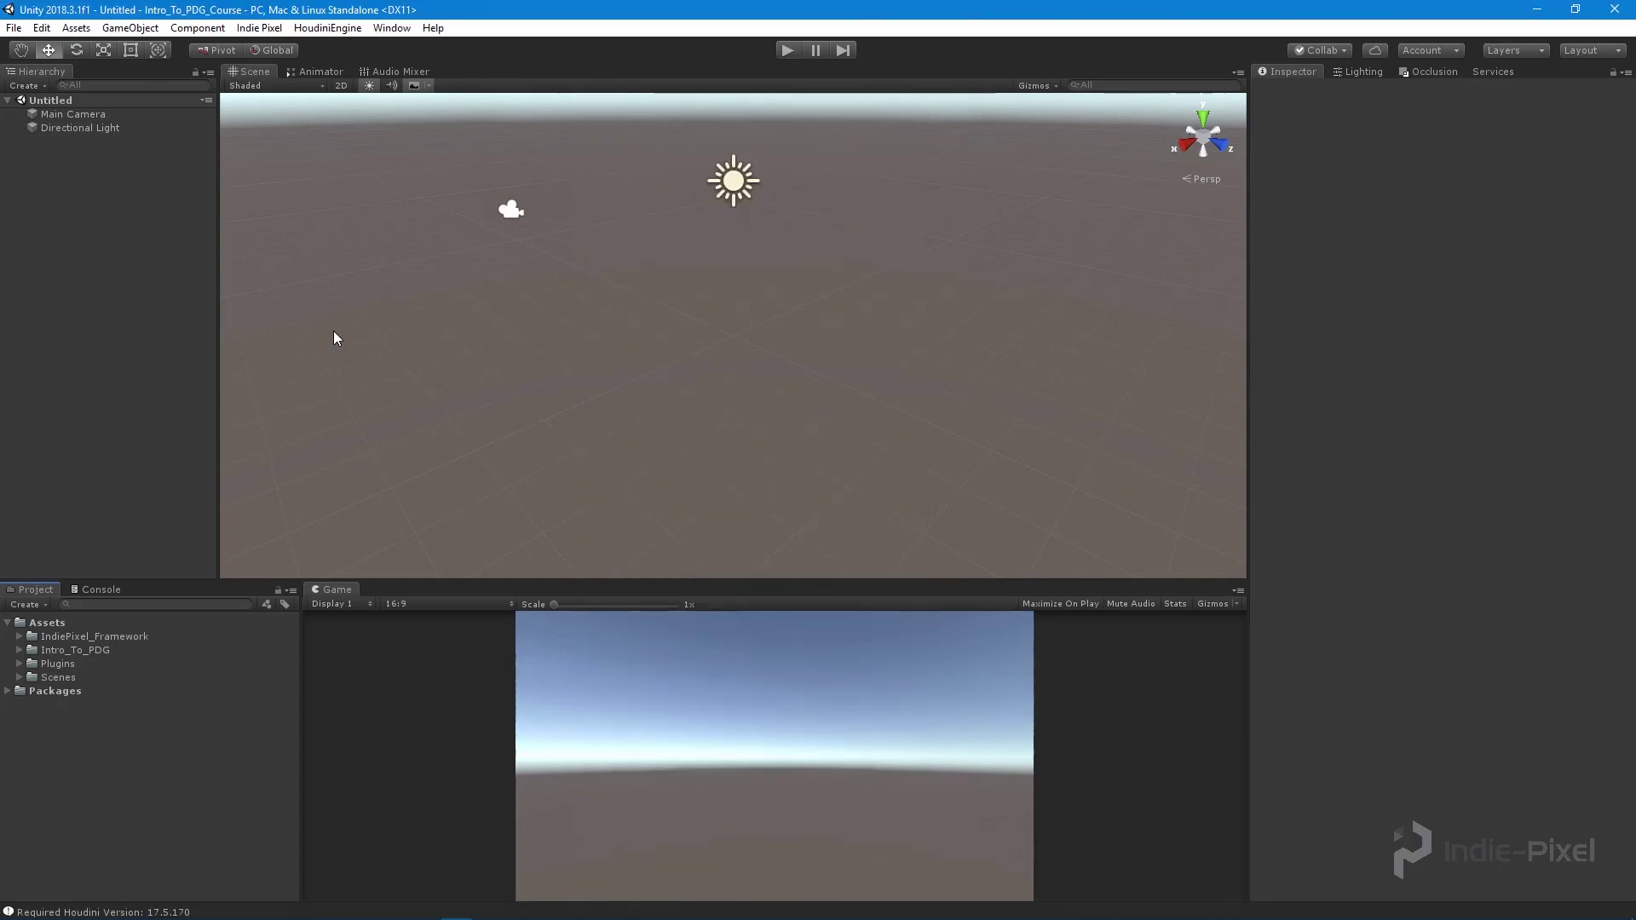
- Narrow the Hierarchy panel slightly and widen the Inspector panel slightly
{"action": "left_click_drag", "start_coordinate": [221, 359], "coordinate": [214, 359]}
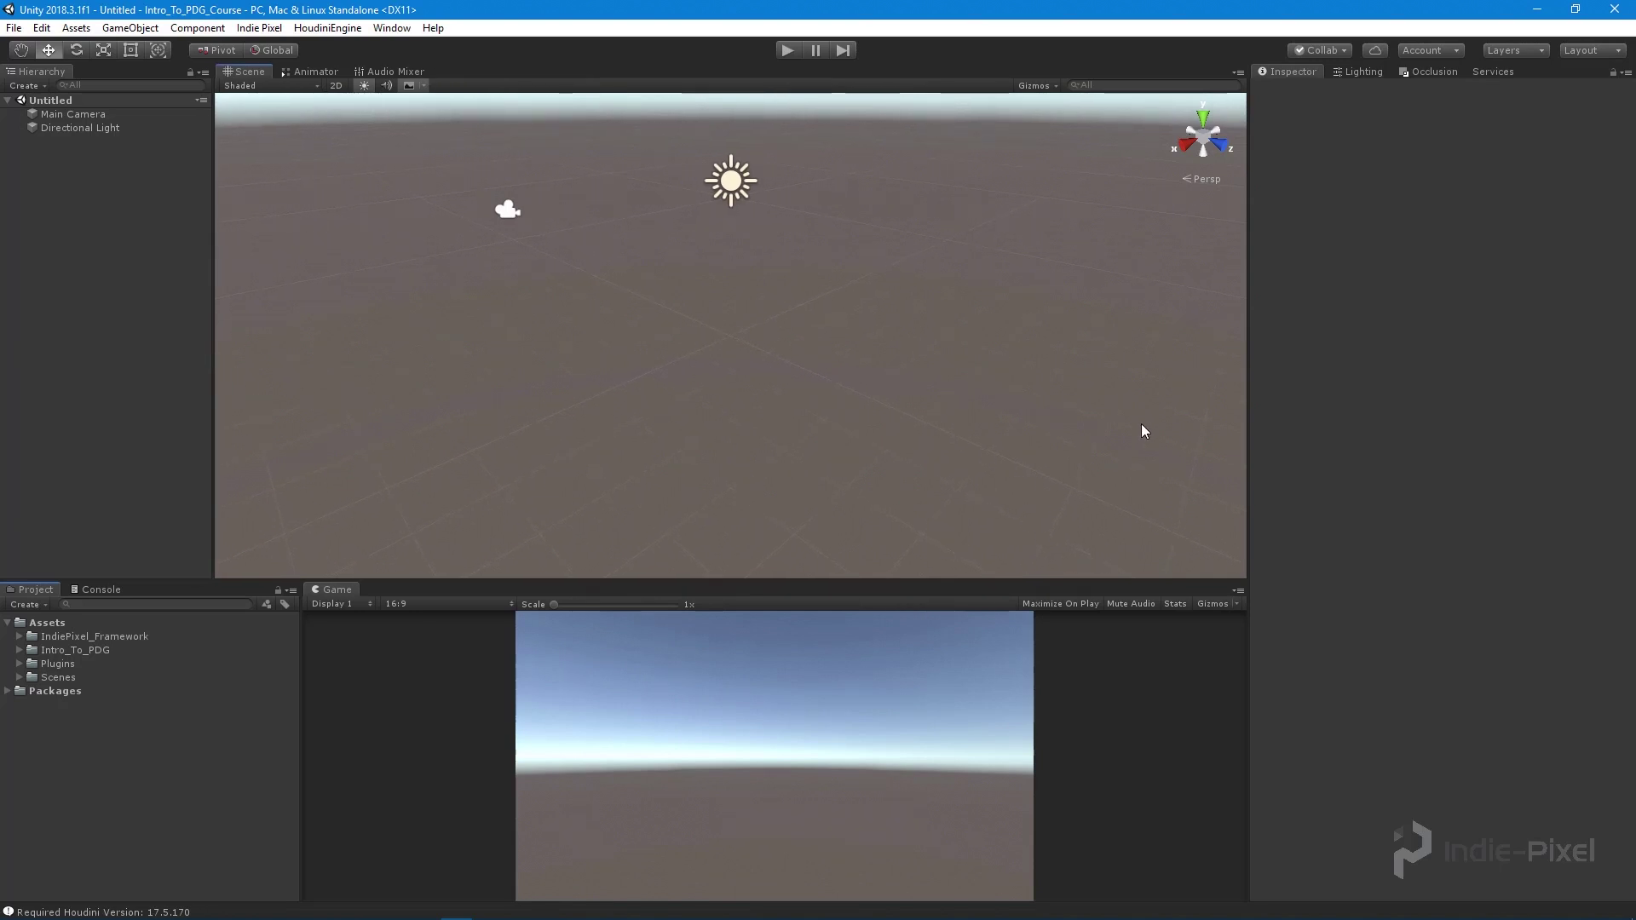
{"action": "left_click_drag", "start_coordinate": [1246, 454], "coordinate": [1232, 454]}
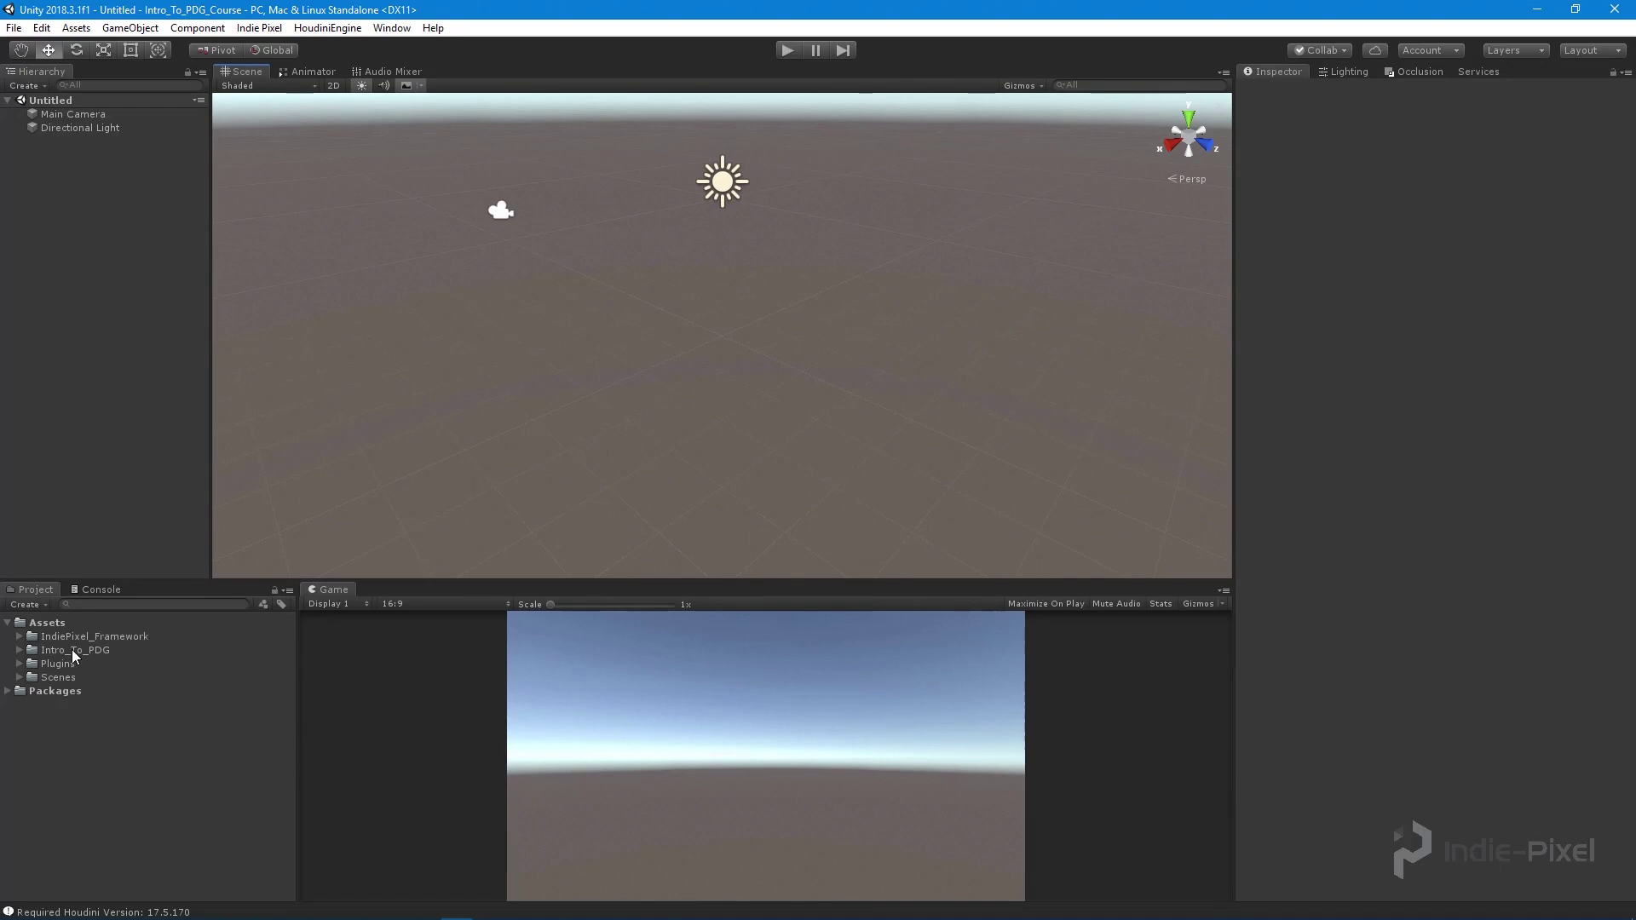
- Create a folder named HDA inside the Intro_To_PDG folder of the project assets
{"action": "left_click", "coordinate": [18, 650]}
{"action": "left_click", "coordinate": [80, 650]}
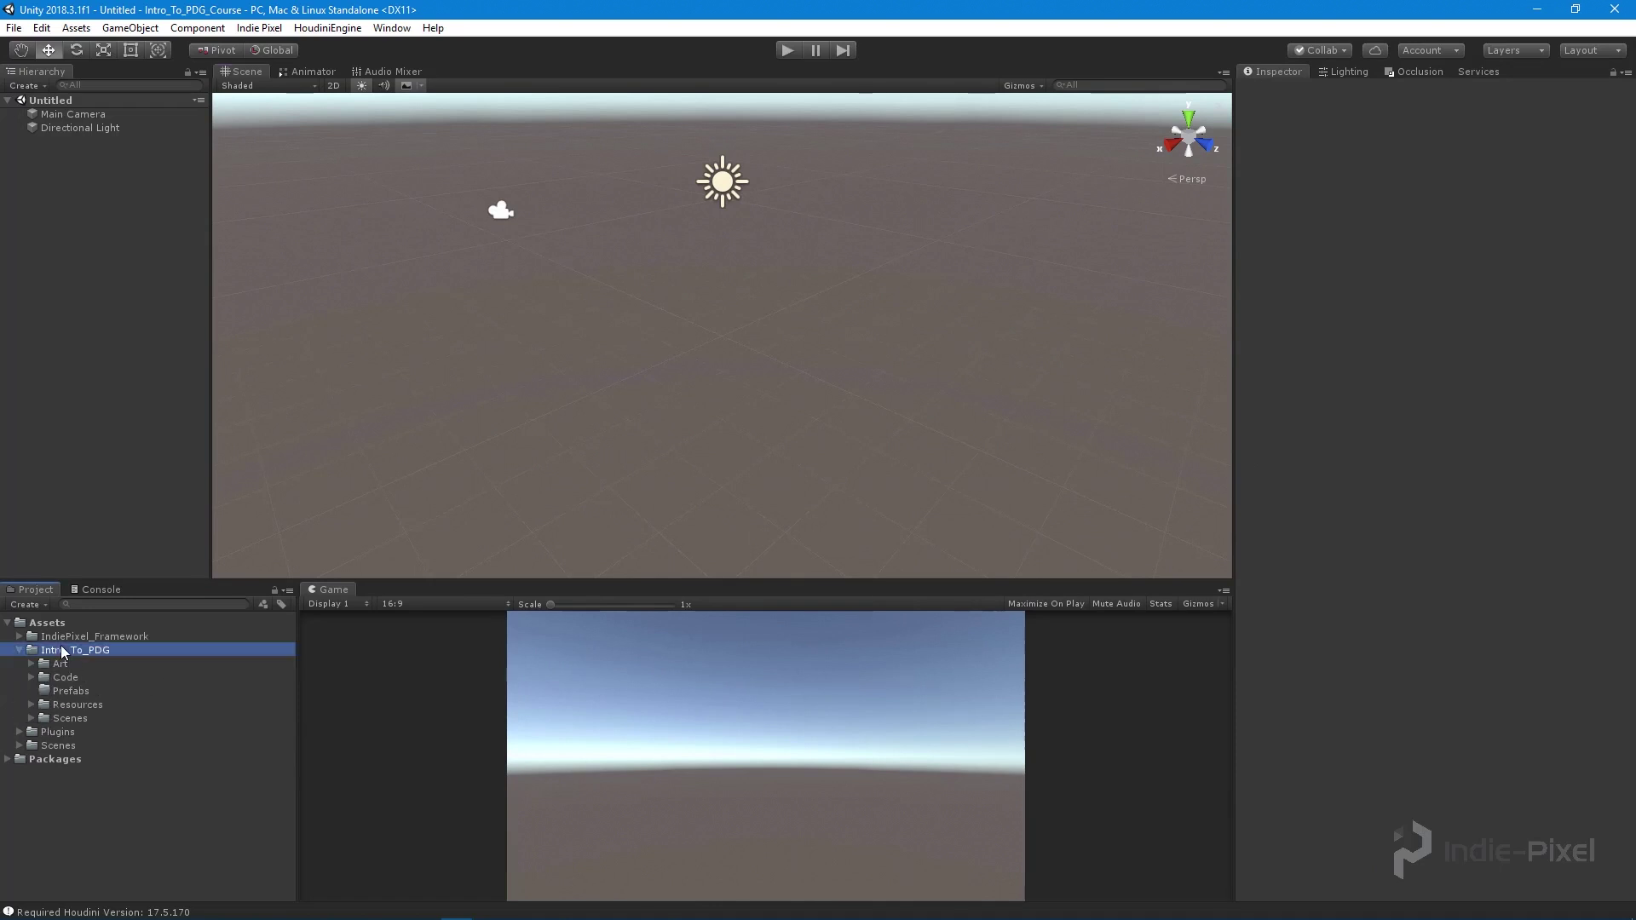
{"action": "right_click", "coordinate": [82, 649]}
{"action": "mouse_move", "coordinate": [241, 254]}
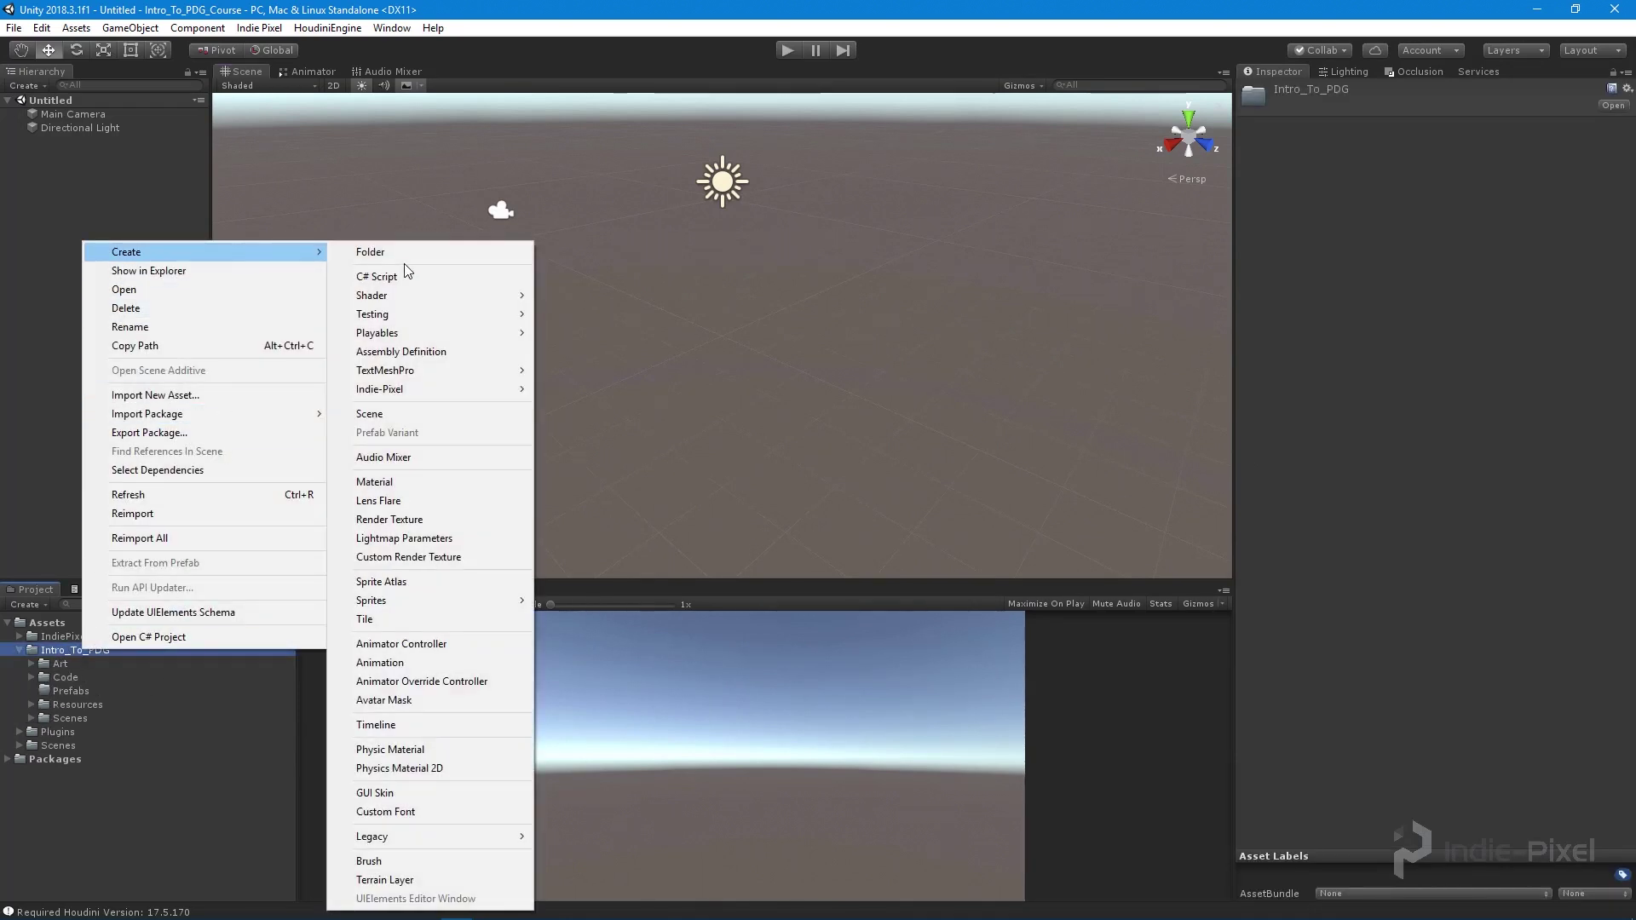
{"action": "left_click", "coordinate": [406, 259]}
{"action": "type", "text": "HDA"}
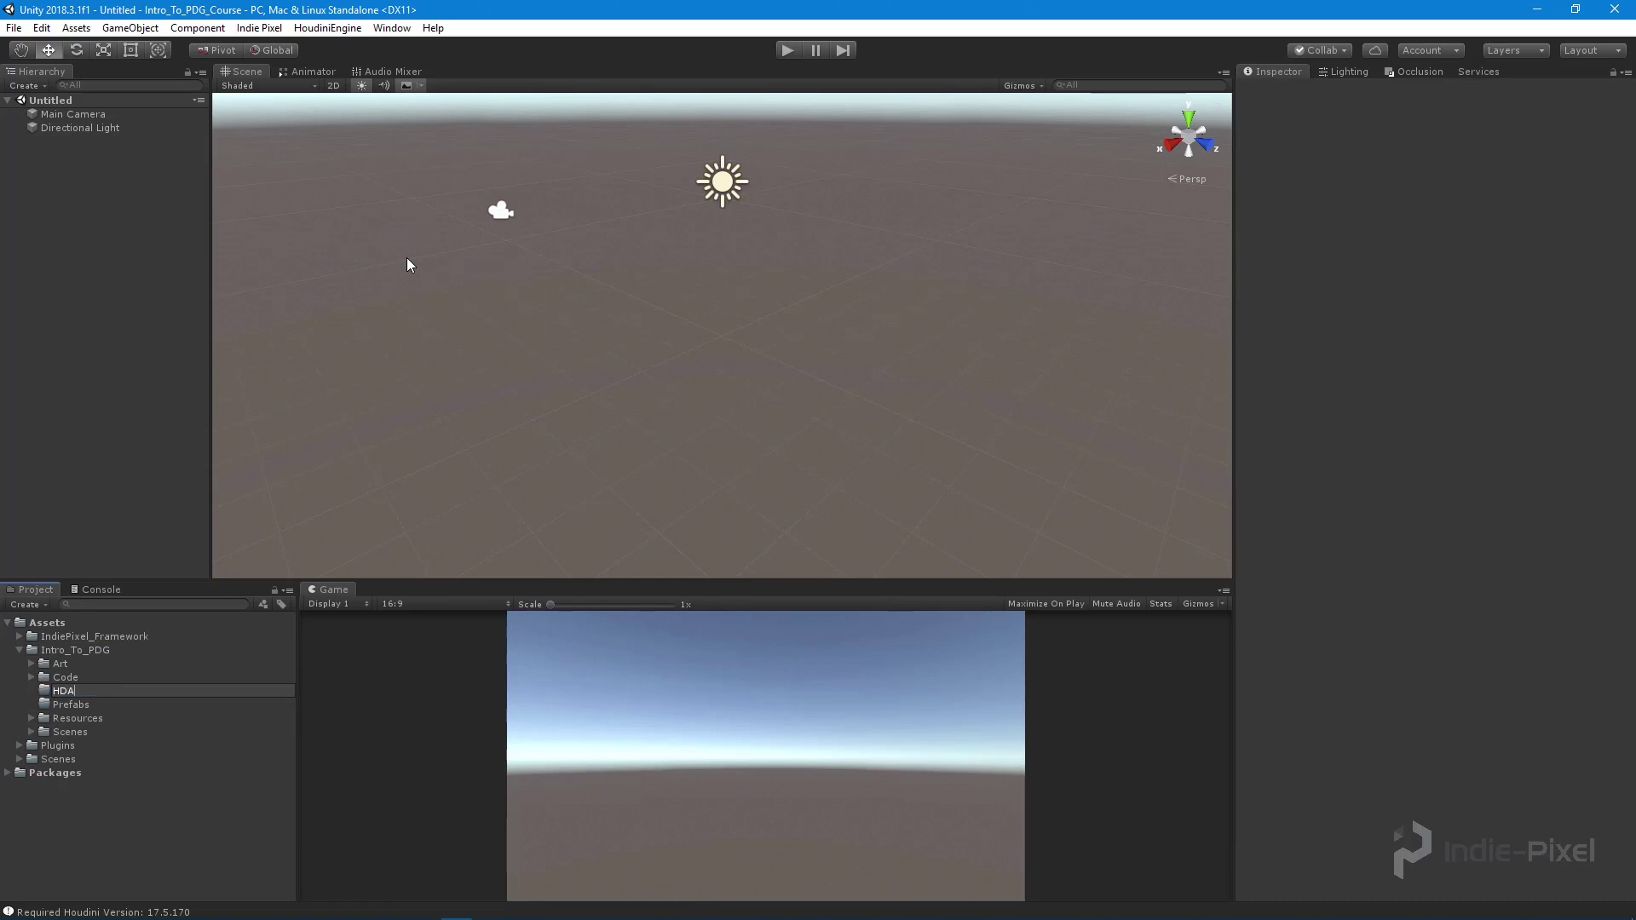
{"action": "key", "text": "Return"}
- Select the HDA folder, widen the Project panel slightly and narrow the Hierarchy panel slightly
{"action": "left_click", "coordinate": [64, 650]}
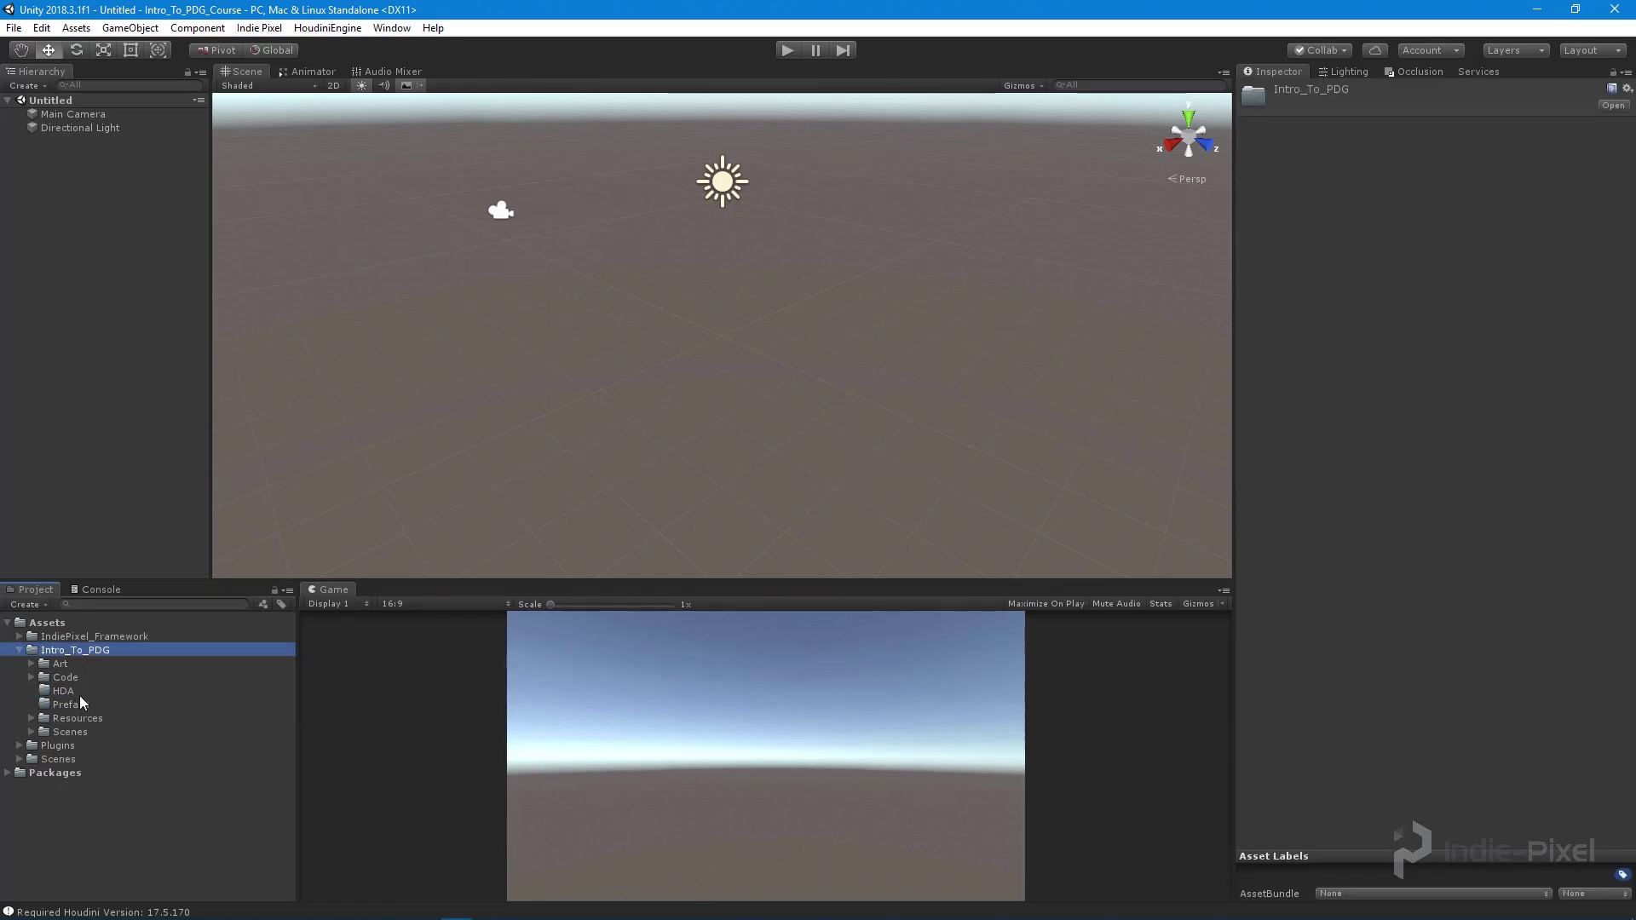
{"action": "left_click", "coordinate": [69, 690]}
{"action": "left_click_drag", "start_coordinate": [293, 714], "coordinate": [308, 713]}
{"action": "left_click_drag", "start_coordinate": [209, 407], "coordinate": [197, 404]}
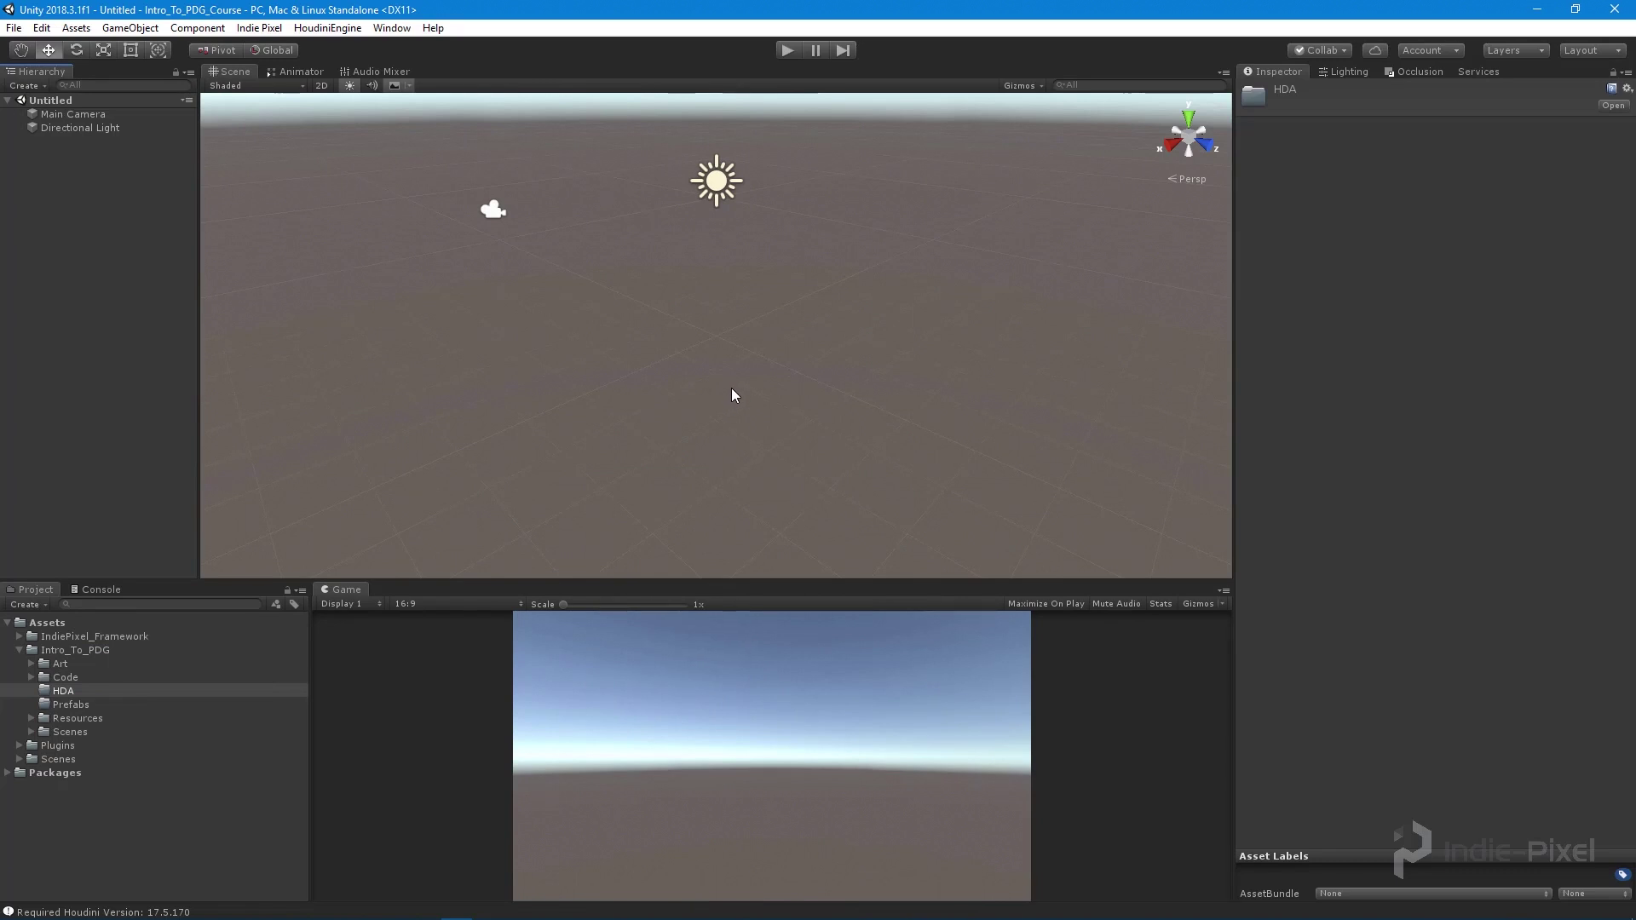
- Save the untitled scene over the existing Intro_To_PDG_Main.unity in the Intro_To_PDG Scenes folder
{"action": "left_click", "coordinate": [13, 27]}
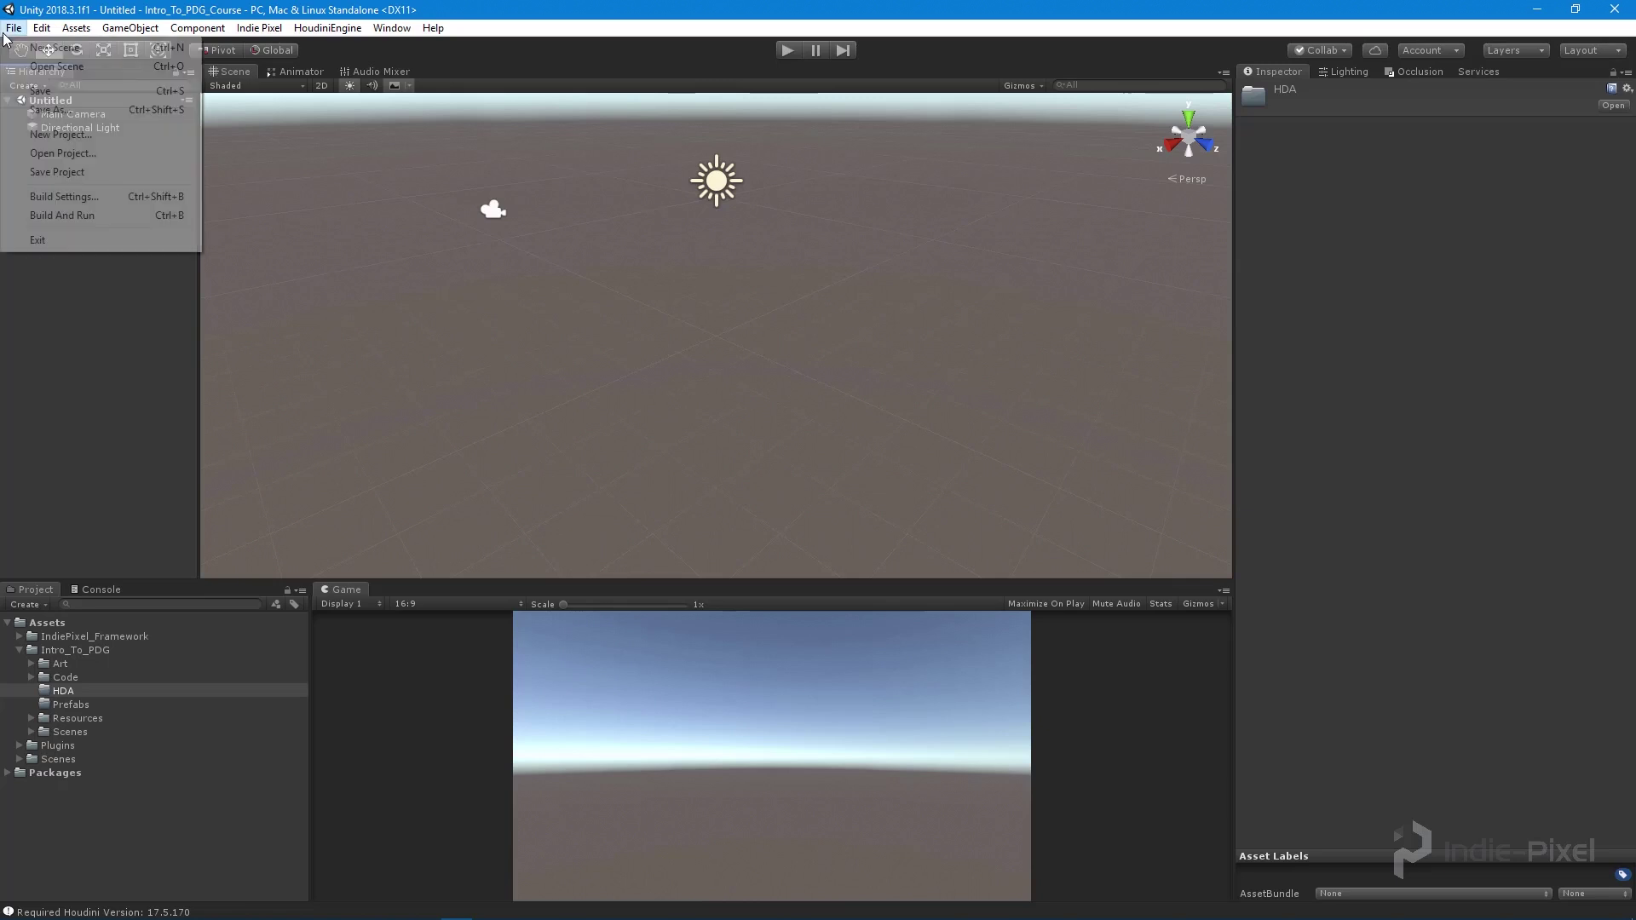
{"action": "left_click", "coordinate": [65, 108]}
{"action": "double_click", "coordinate": [641, 220]}
{"action": "left_click", "coordinate": [635, 275]}
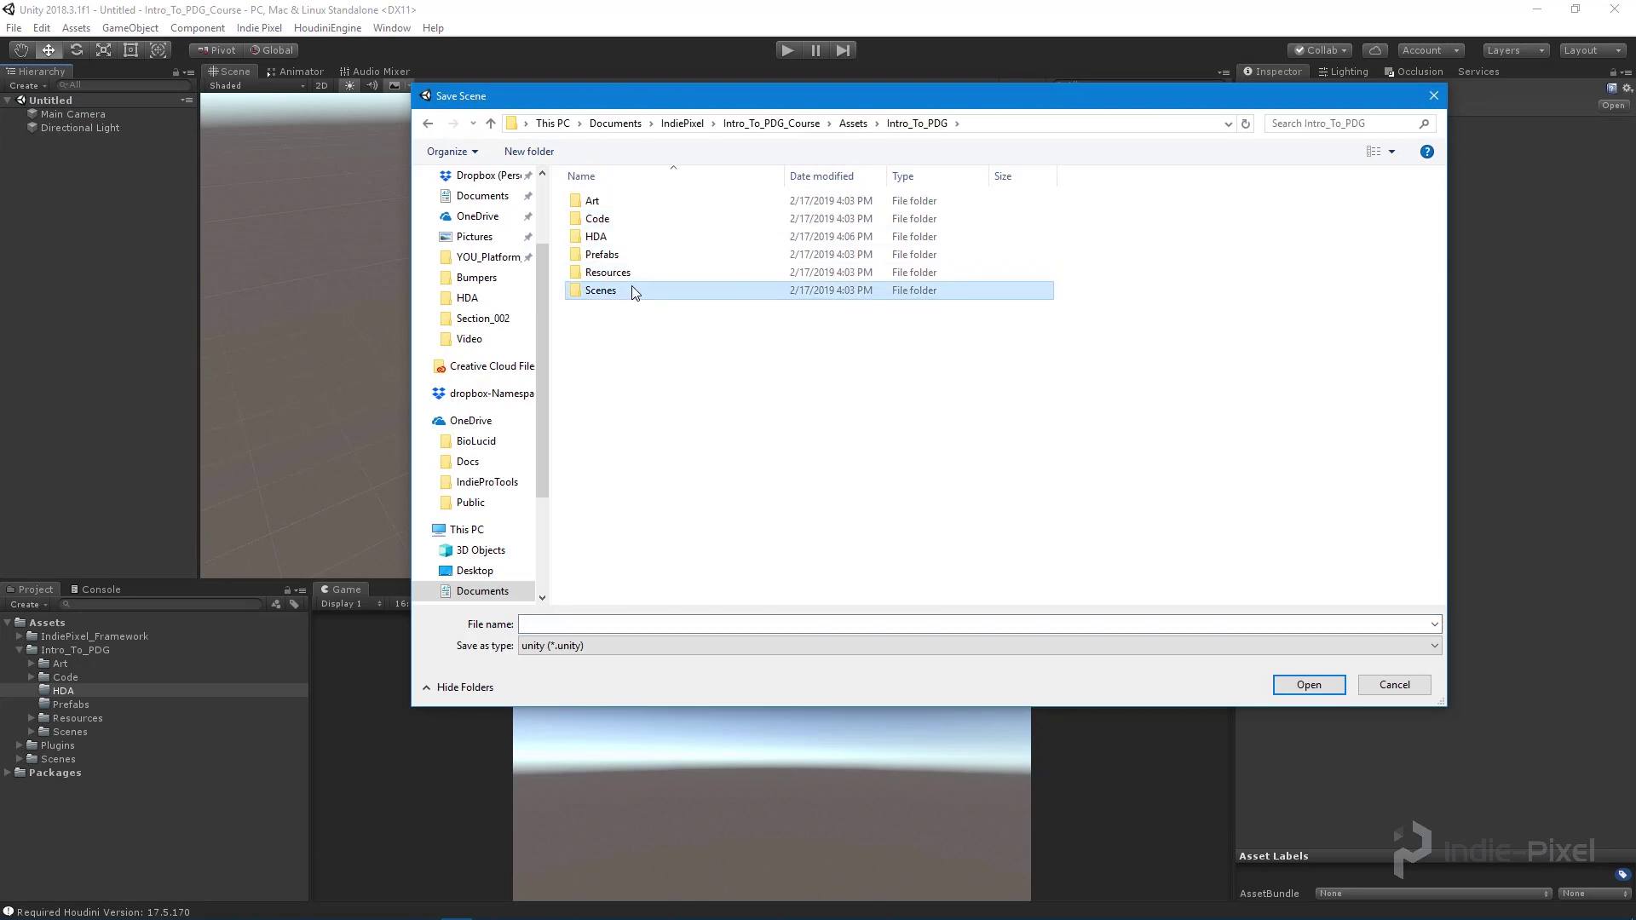
{"action": "double_click", "coordinate": [635, 290]}
{"action": "left_click", "coordinate": [642, 219]}
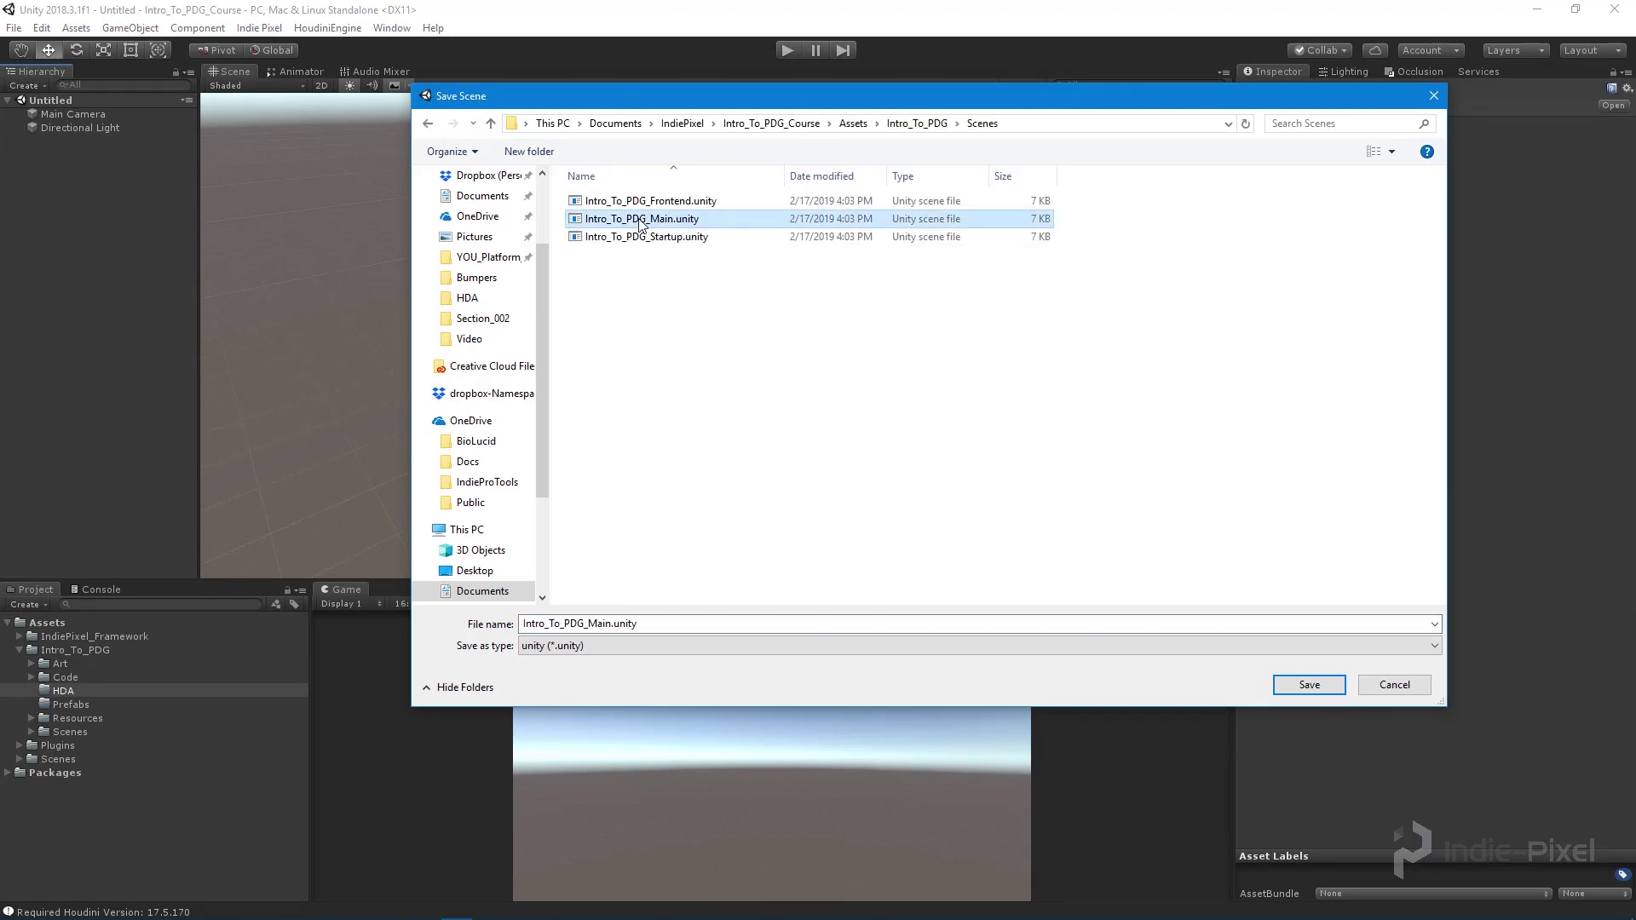
{"action": "left_click", "coordinate": [1309, 684]}
{"action": "left_click", "coordinate": [852, 468]}
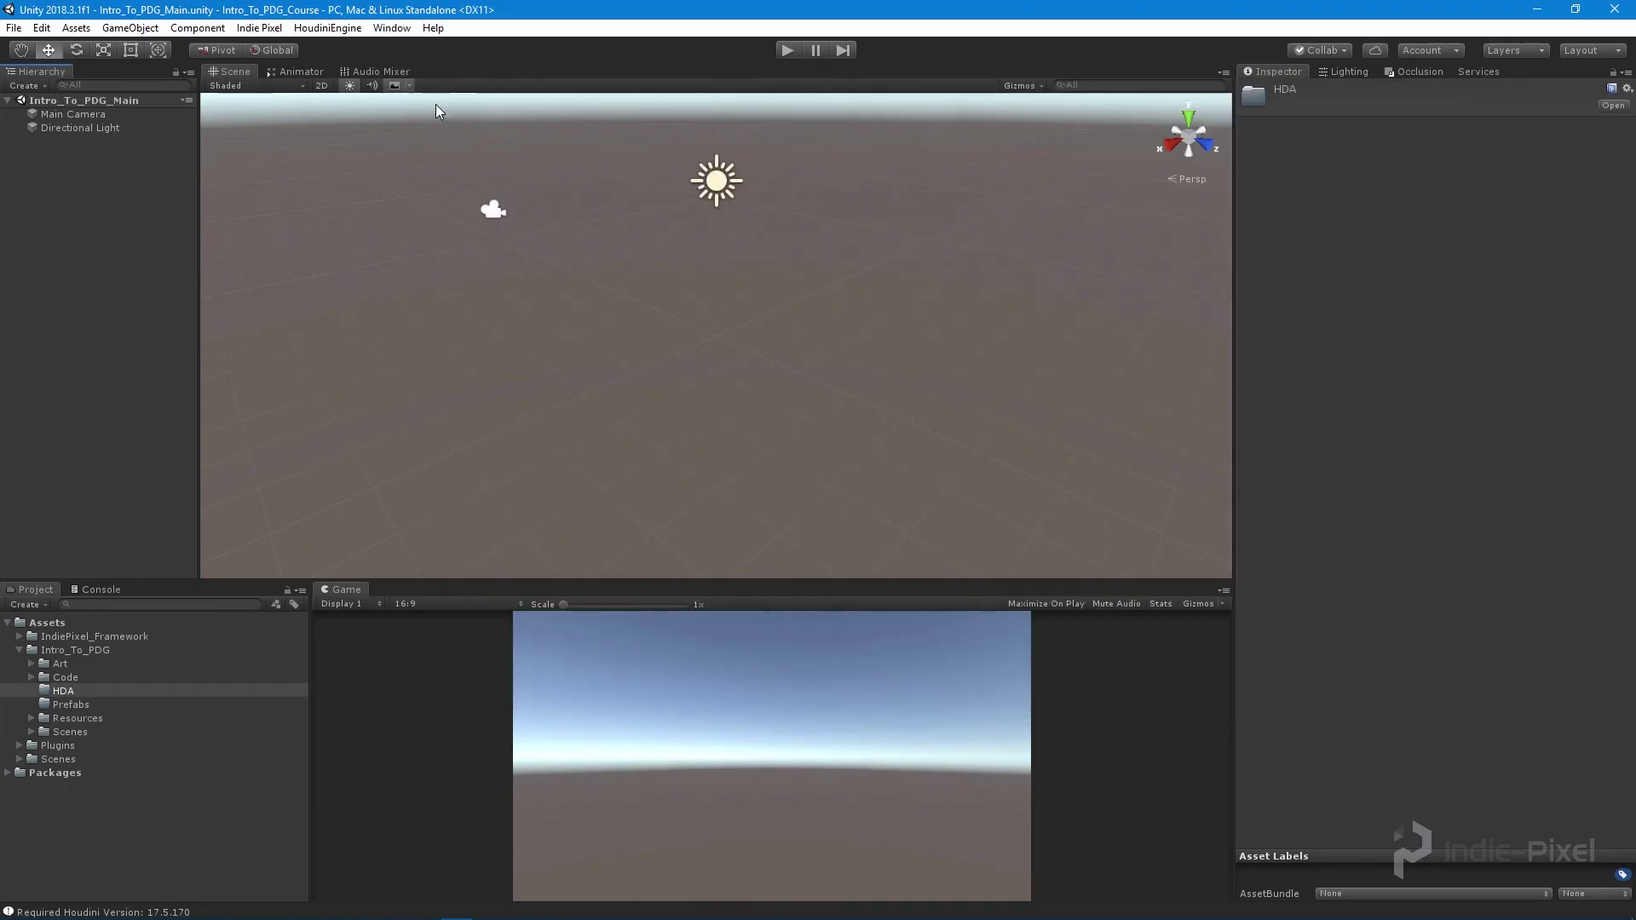
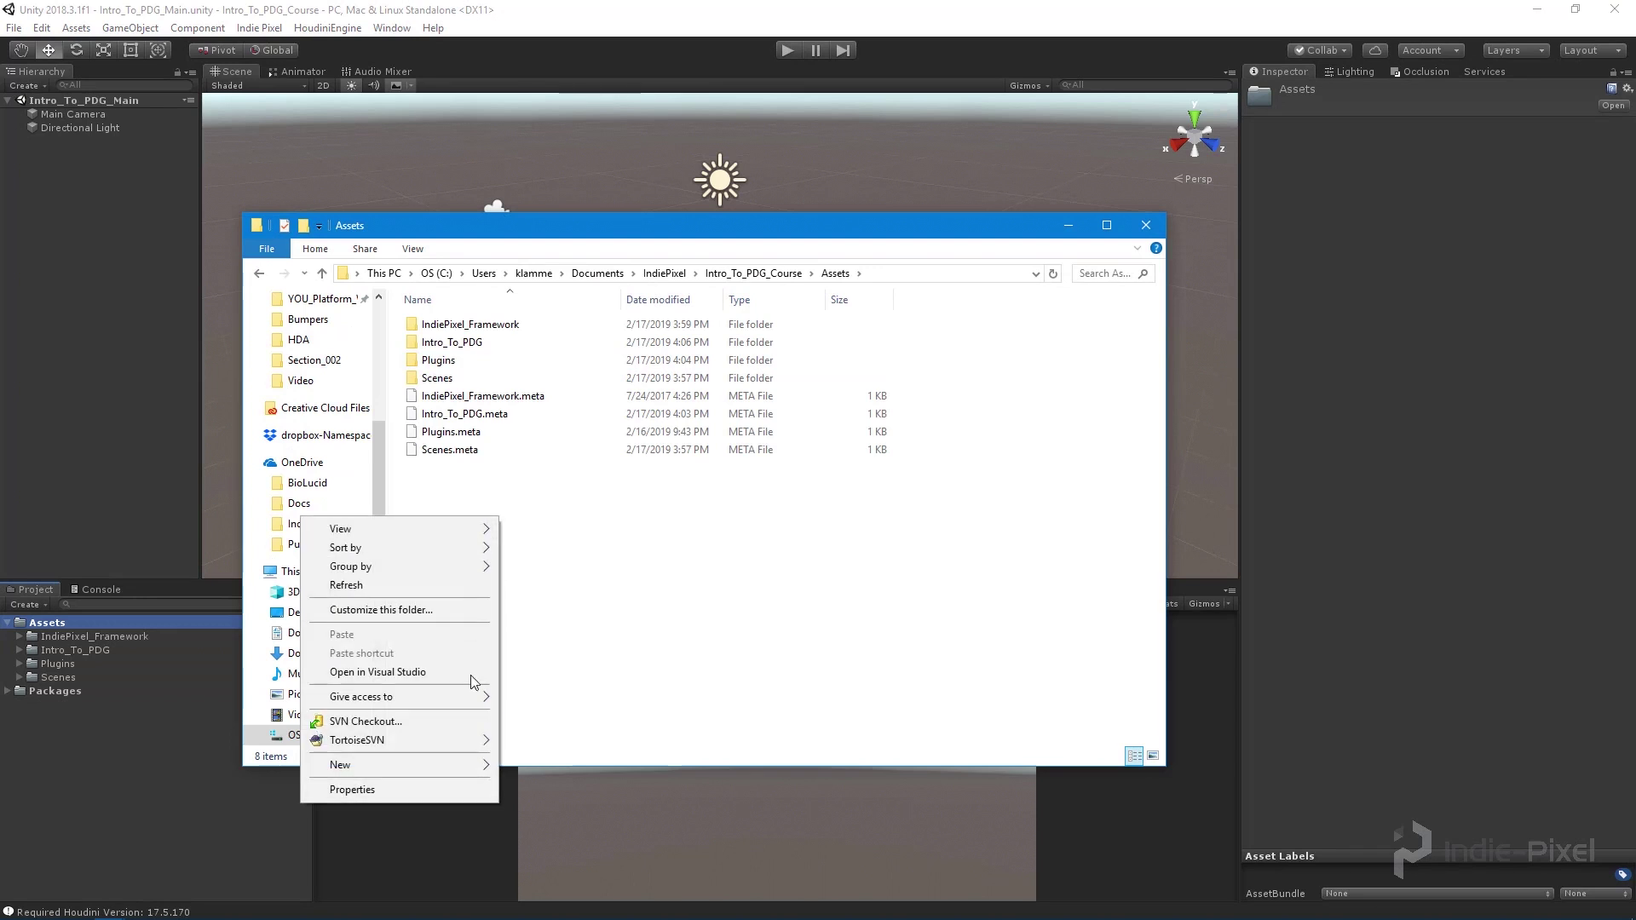
- Create a new text document in the project's Assets folder
{"action": "mouse_move", "coordinate": [468, 765]}
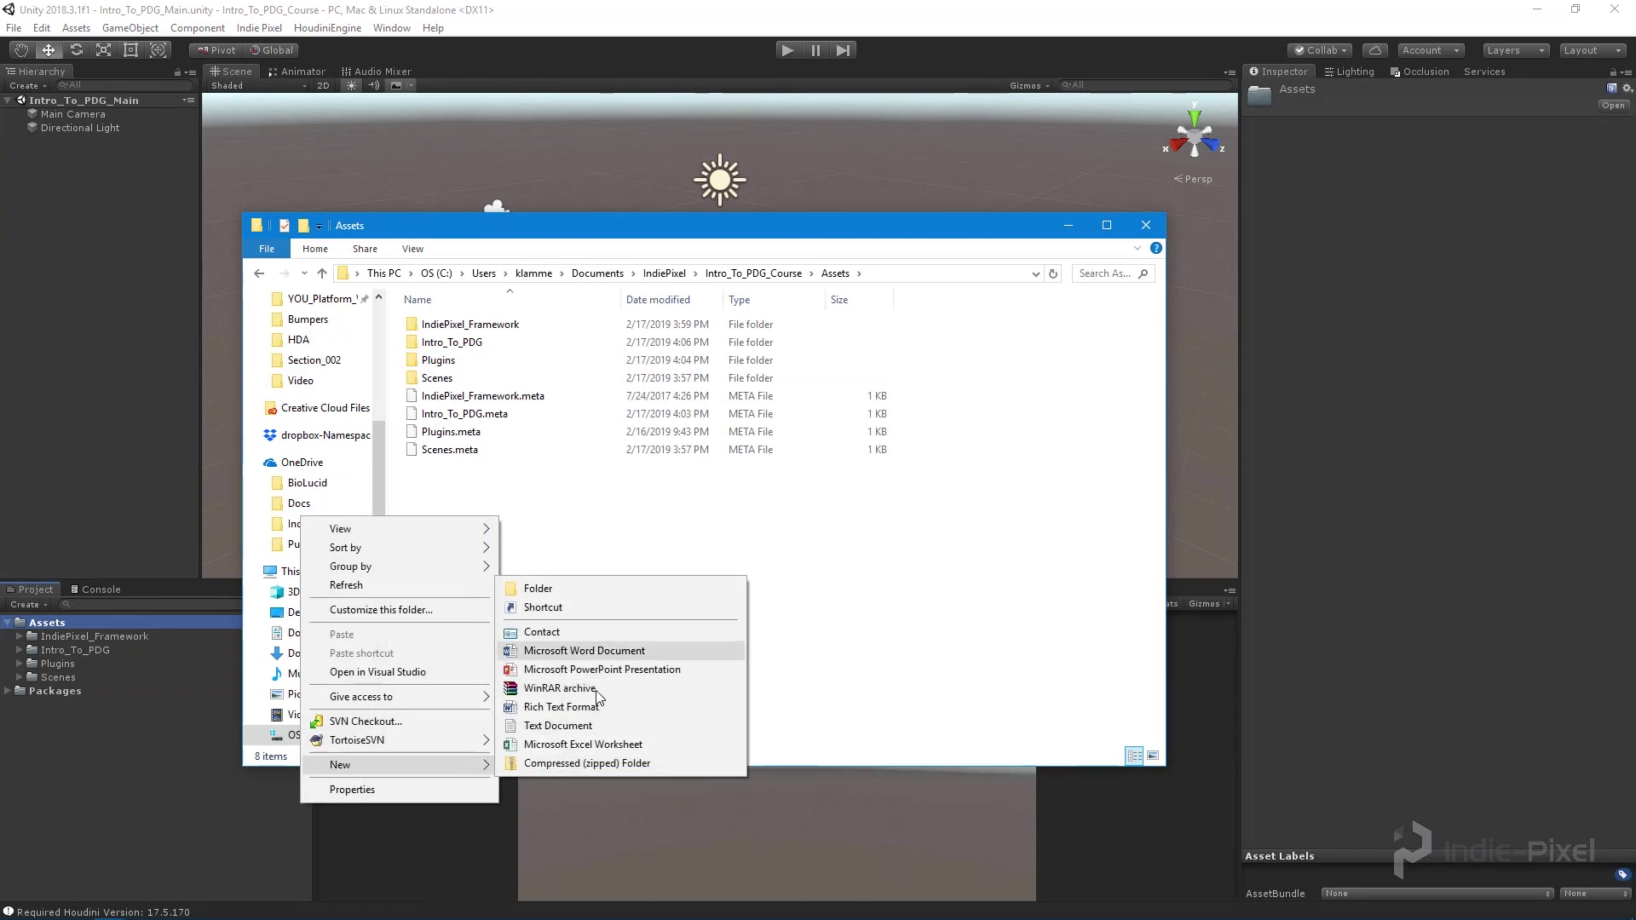
{"action": "left_click", "coordinate": [558, 725]}
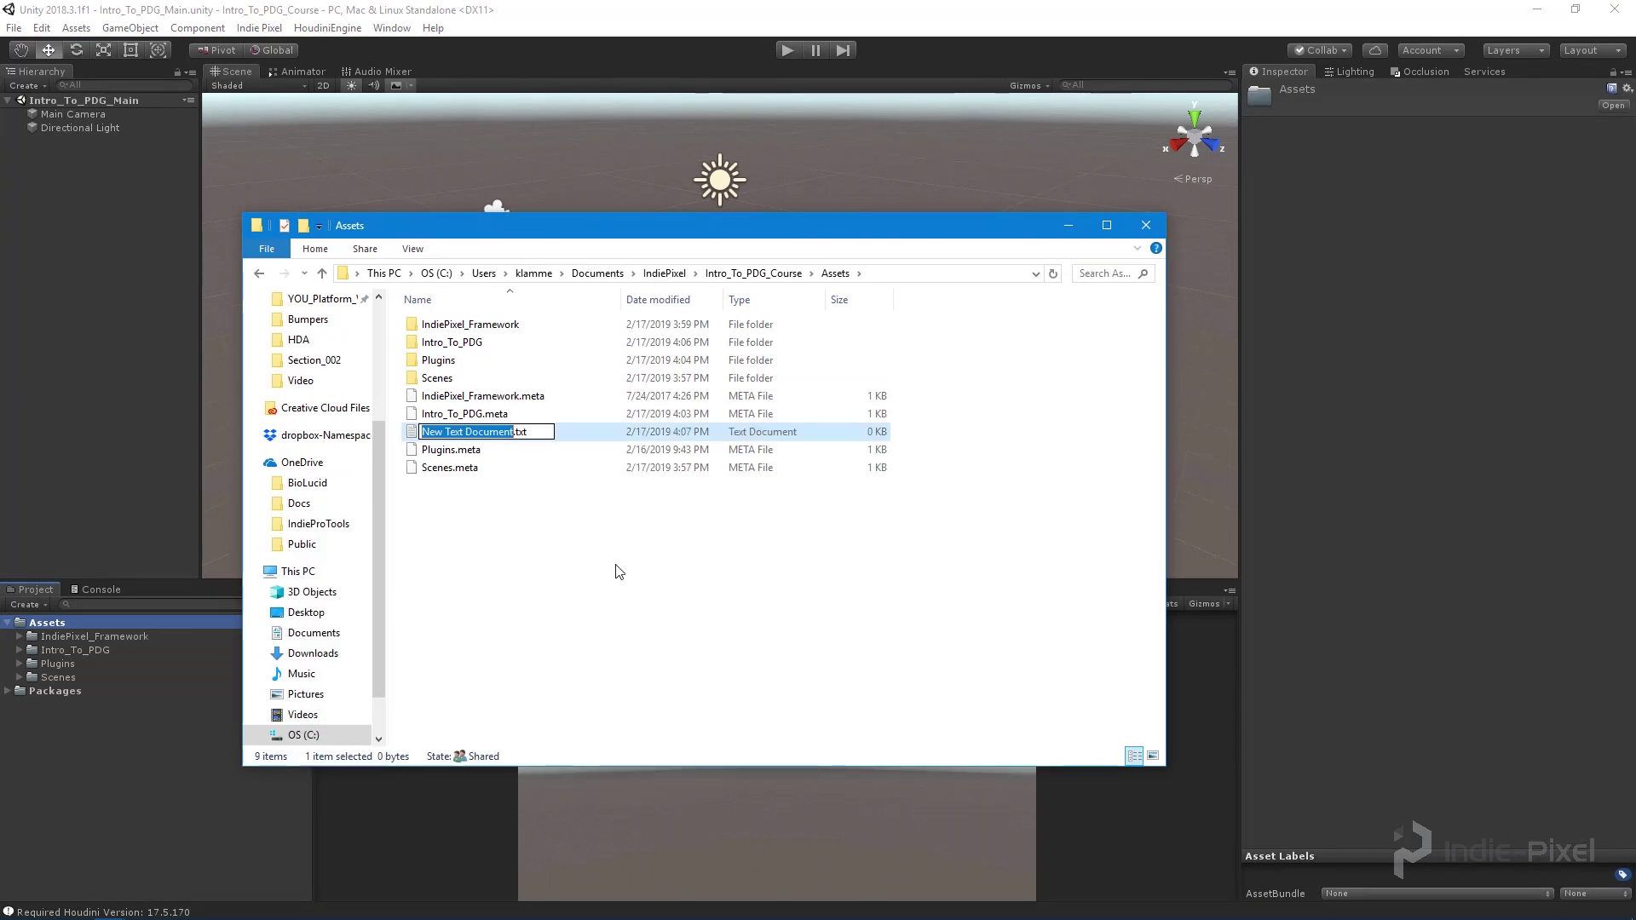
{"action": "key", "text": "End"}
{"action": "key", "text": "BackSpace"}
{"action": "key", "text": "BackSpace"}
{"action": "key", "text": "BackSpace"}
{"action": "key", "text": "BackSpace"}
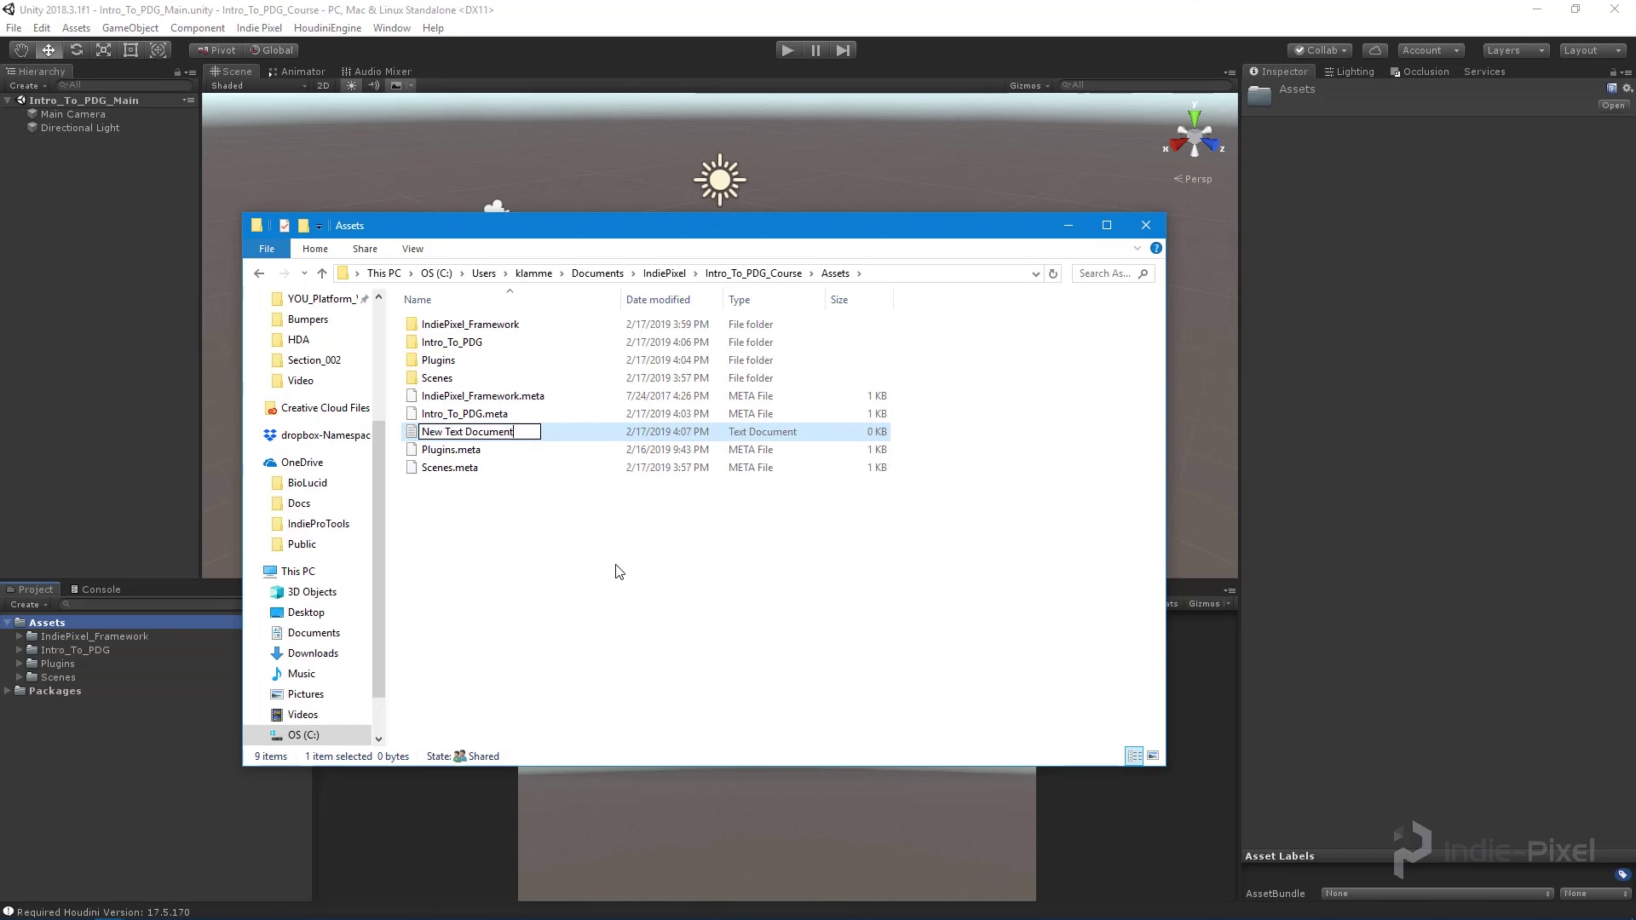
{"action": "key", "text": "BackSpace"}
{"action": "key", "text": "BackSpace"}
{"action": "key", "text": "BackSpace"}
{"action": "key", "text": "BackSpace"}
{"action": "key", "text": "BackSpace"}
{"action": "key", "text": "BackSpace"}
{"action": "key", "text": "BackSpace"}
{"action": "key", "text": "BackSpace"}
{"action": "key", "text": "BackSpace"}
{"action": "key", "text": "BackSpace"}
{"action": "key", "text": "BackSpace"}
{"action": "key", "text": "BackSpace"}
{"action": "key", "text": "BackSpace"}
{"action": "key", "text": "BackSpace"}
{"action": "key", "text": "BackSpace"}
{"action": "key", "text": "BackSpace"}
{"action": "key", "text": "BackSpace"}
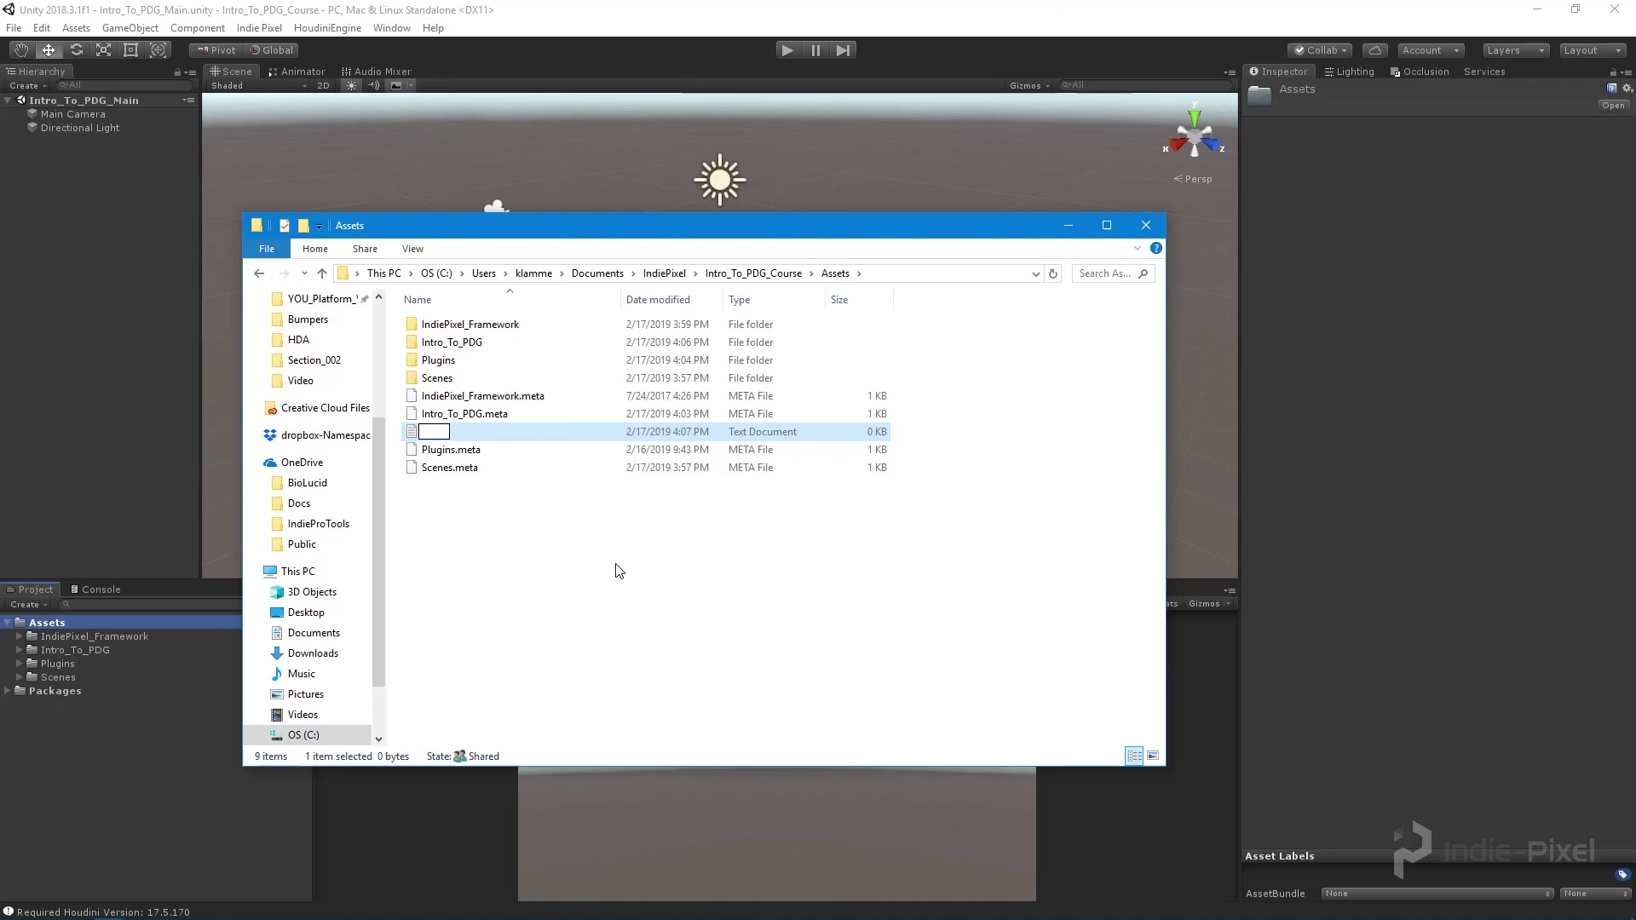
{"action": "key", "text": "Escape"}
- Rename the text document to unity_houdini.env, accepting the file extension change
{"action": "key", "text": "F2"}
{"action": "type", "text": "unity_h"}
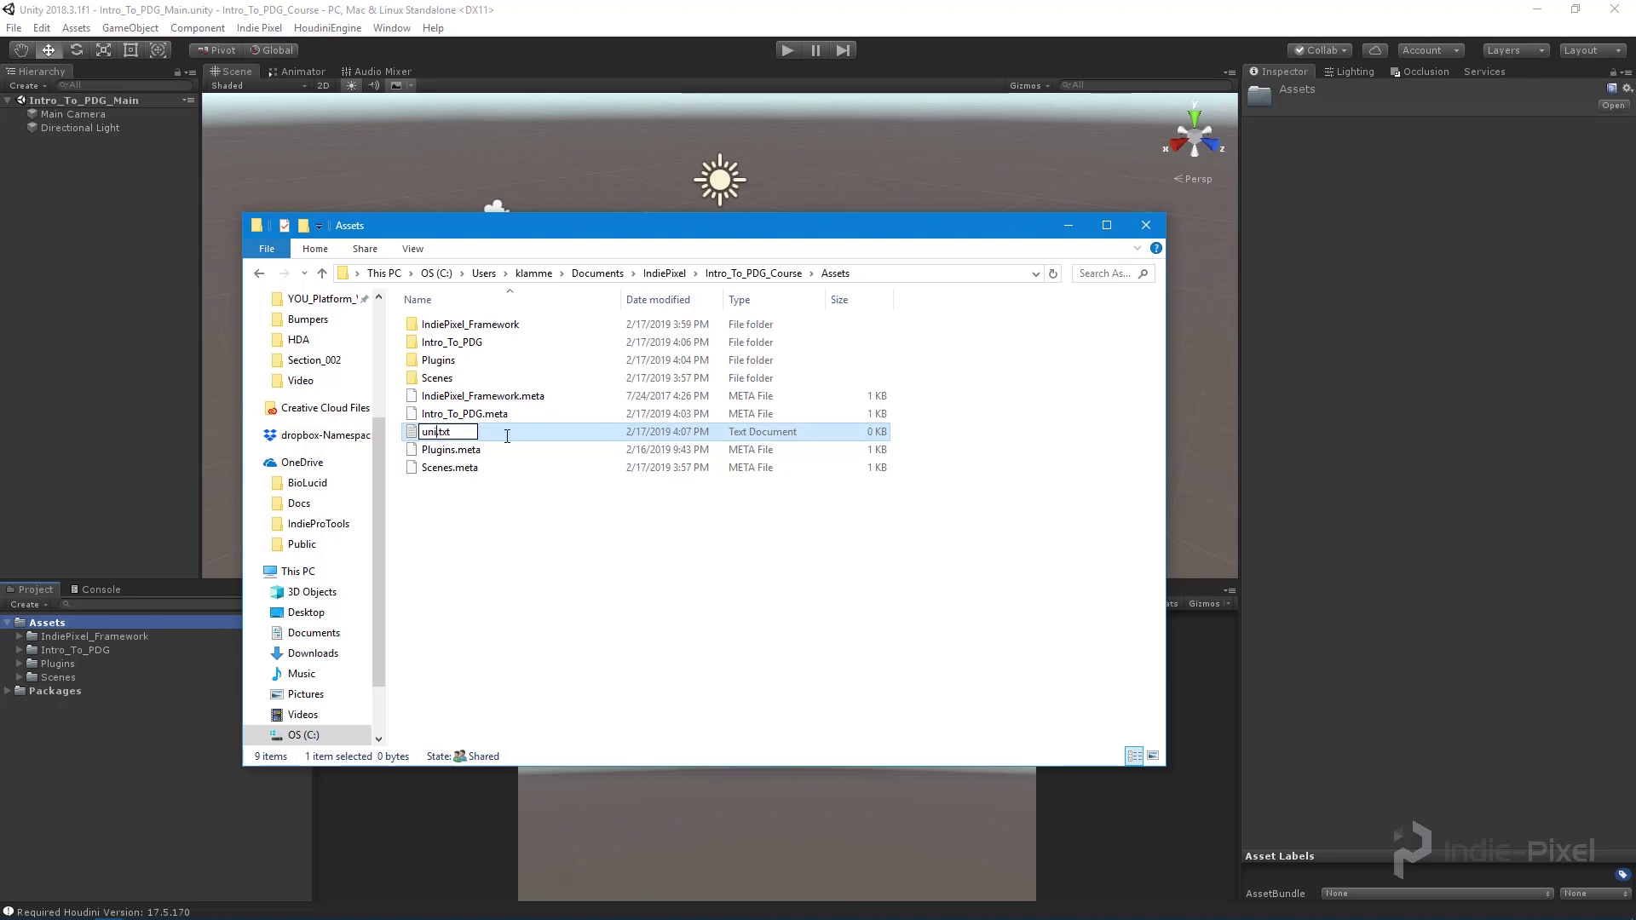
{"action": "type", "text": "oudini"}
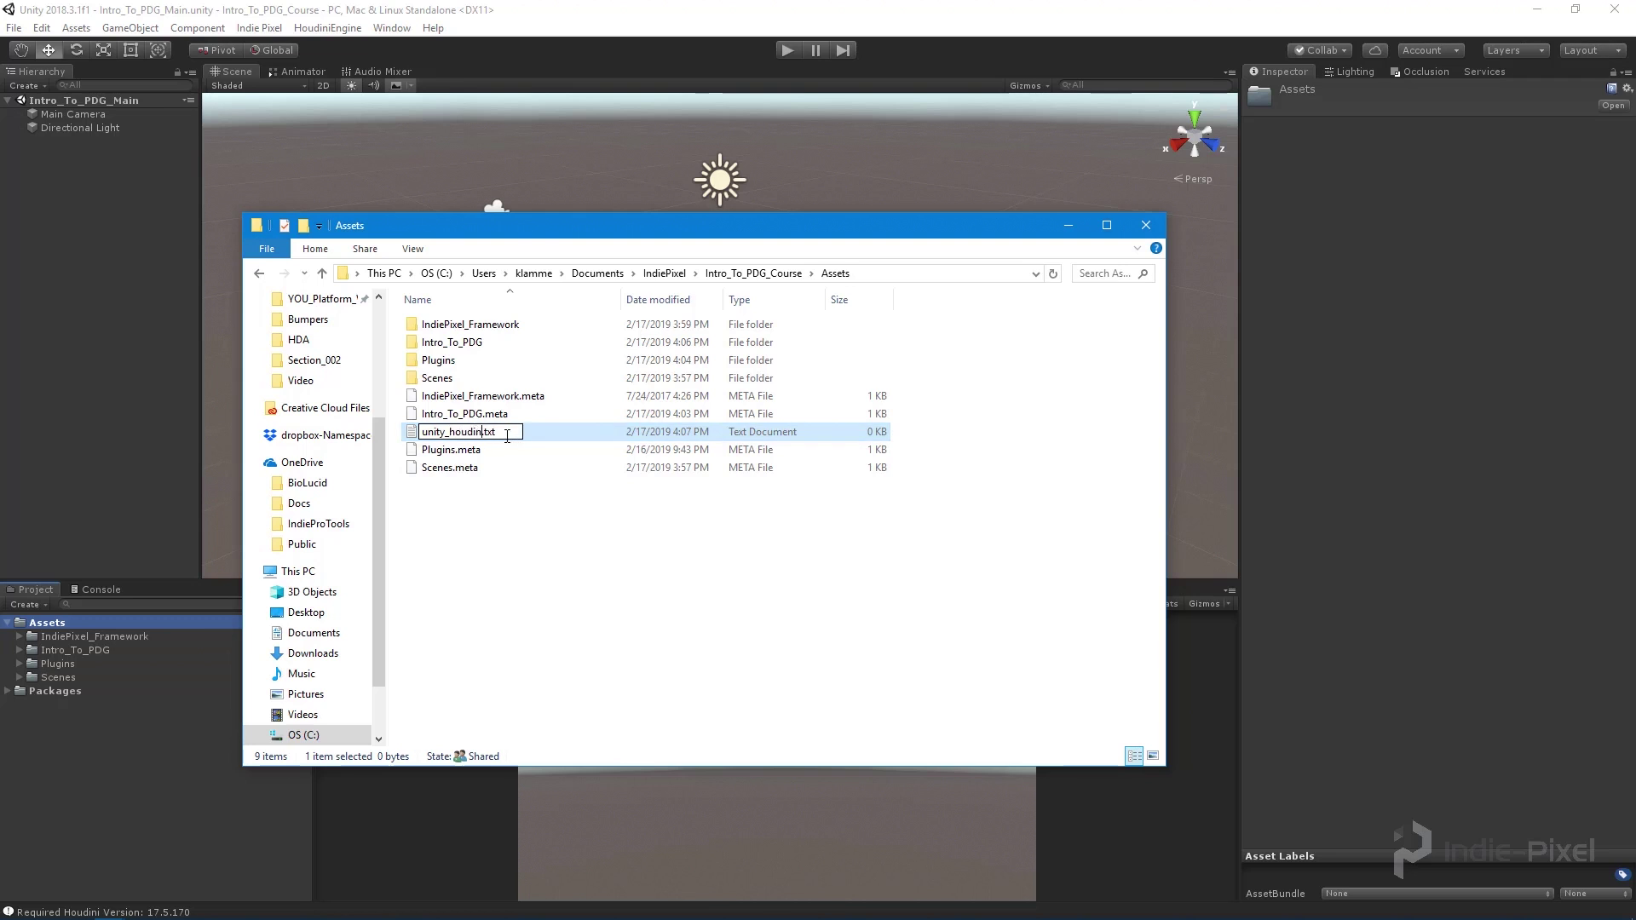
{"action": "key", "text": "BackSpace"}
{"action": "key", "text": "BackSpace"}
{"action": "key", "text": "BackSpace"}
{"action": "type", "text": "env"}
{"action": "key", "text": "Return"}
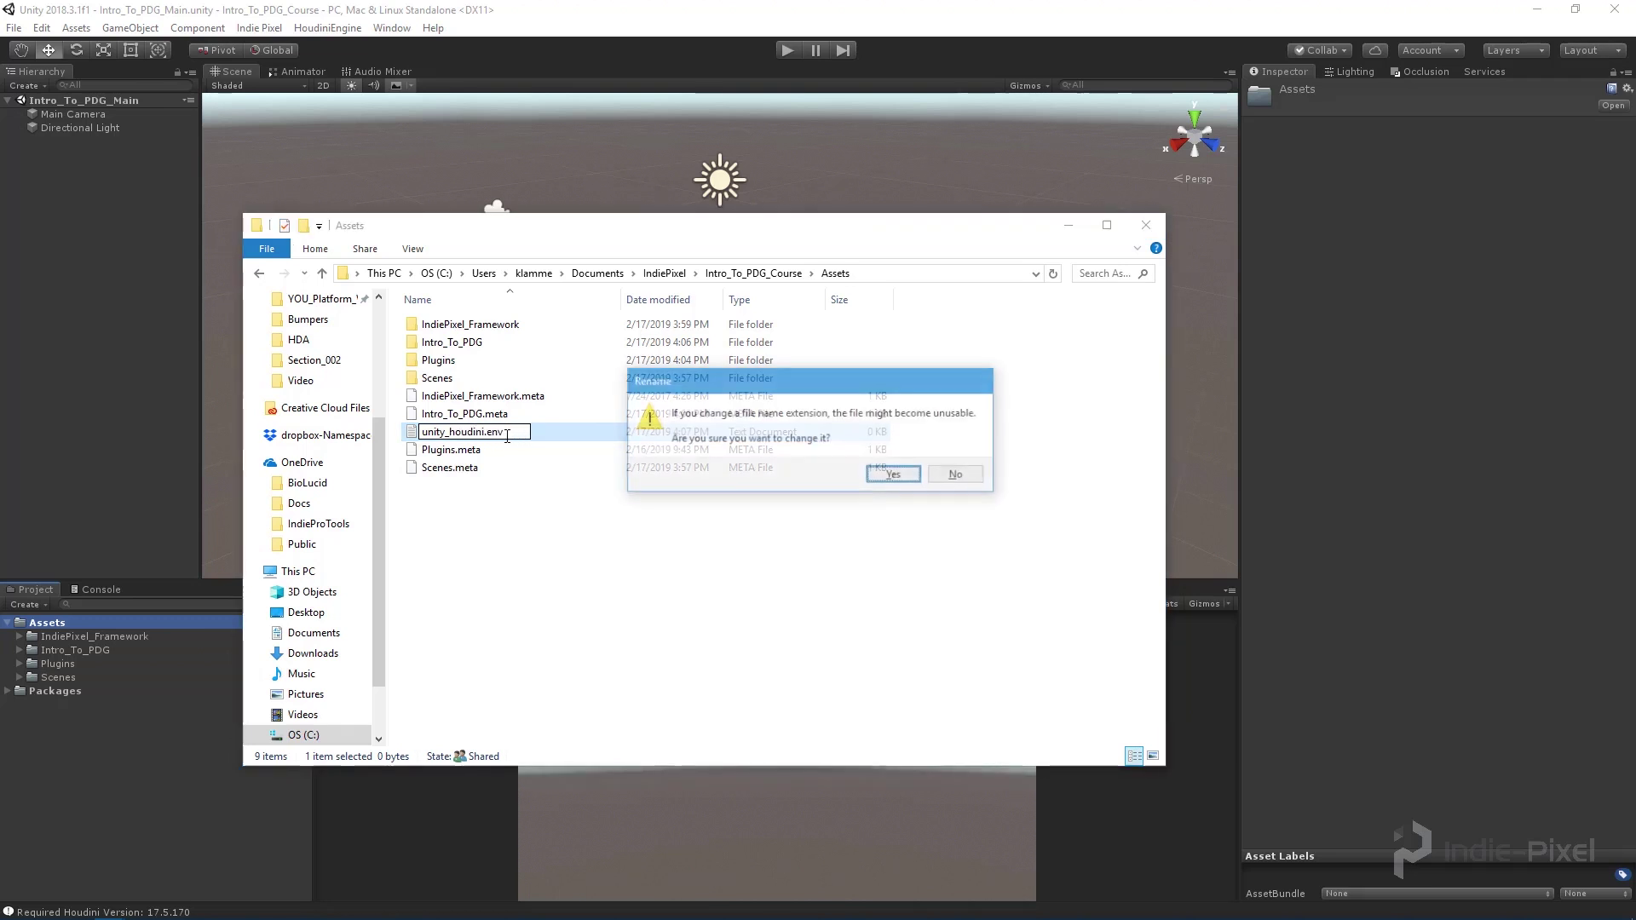
{"action": "left_click", "coordinate": [894, 476]}
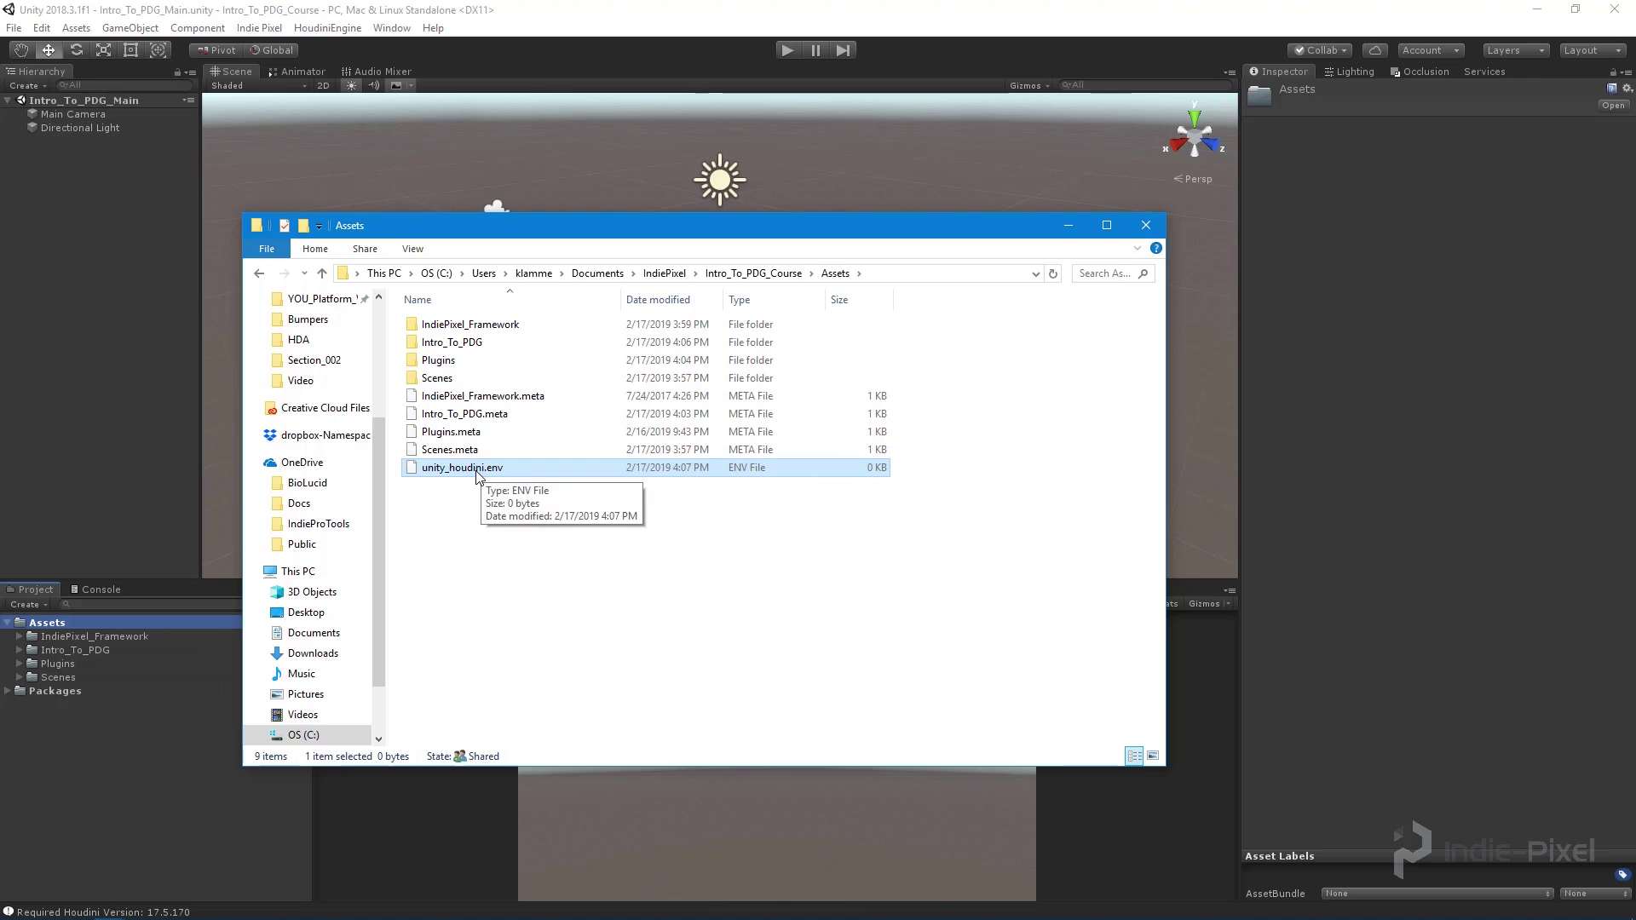
- Switch to the open geo folder window and copy its path only up to the parent Intro_To_PDG folder
{"action": "mouse_move", "coordinate": [550, 913]}
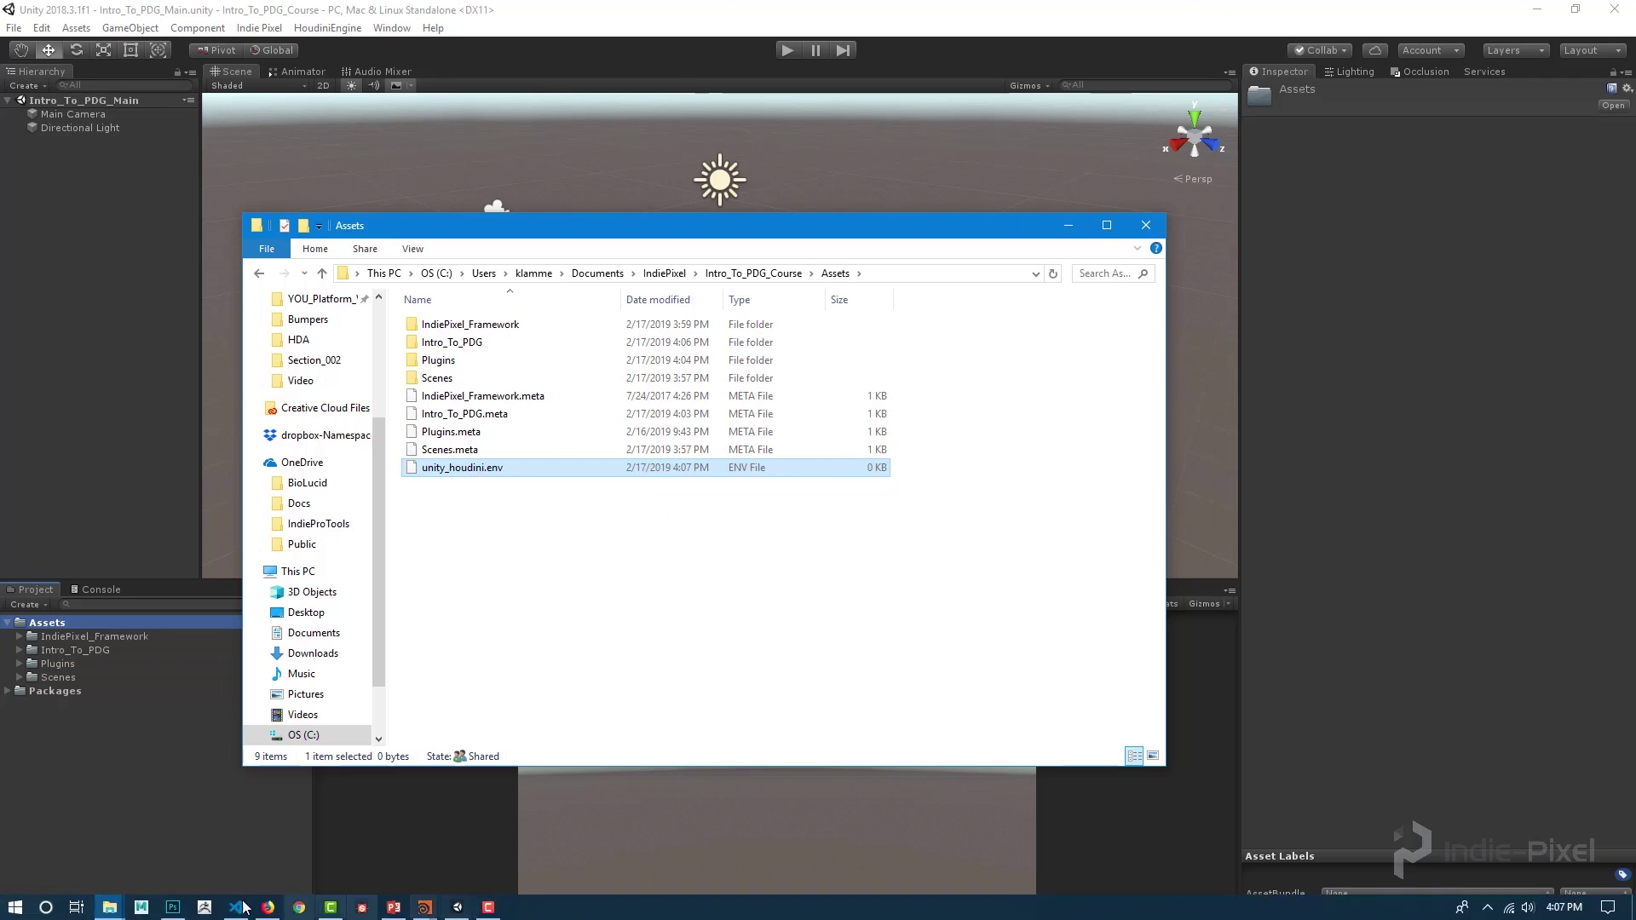
{"action": "left_click", "coordinate": [109, 907]}
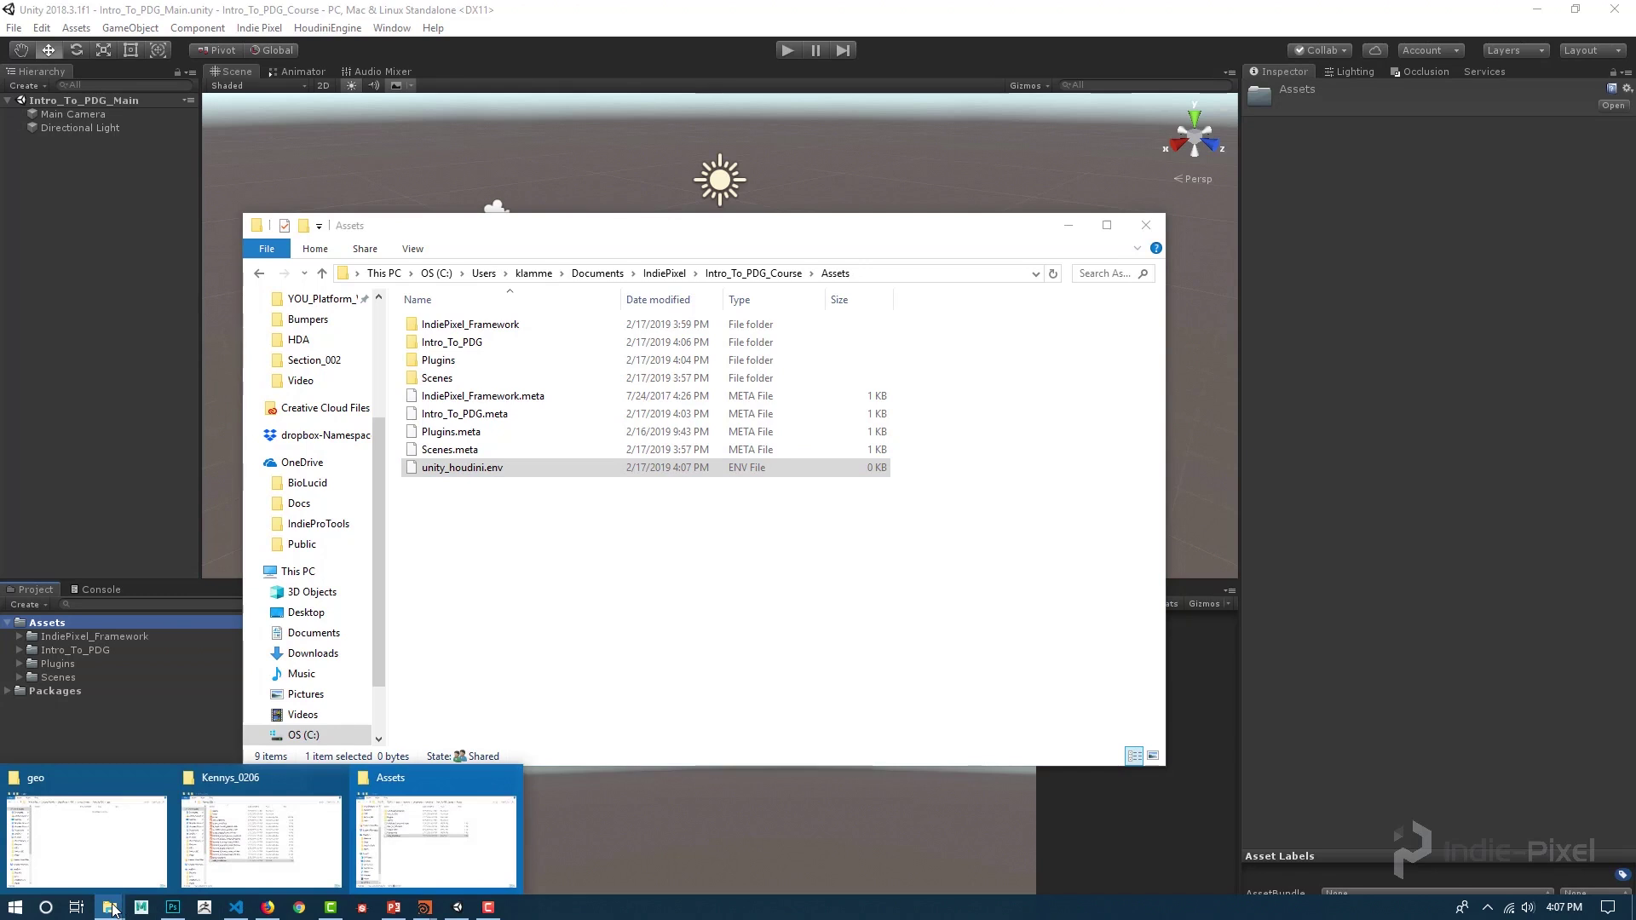
{"action": "left_click", "coordinate": [66, 862]}
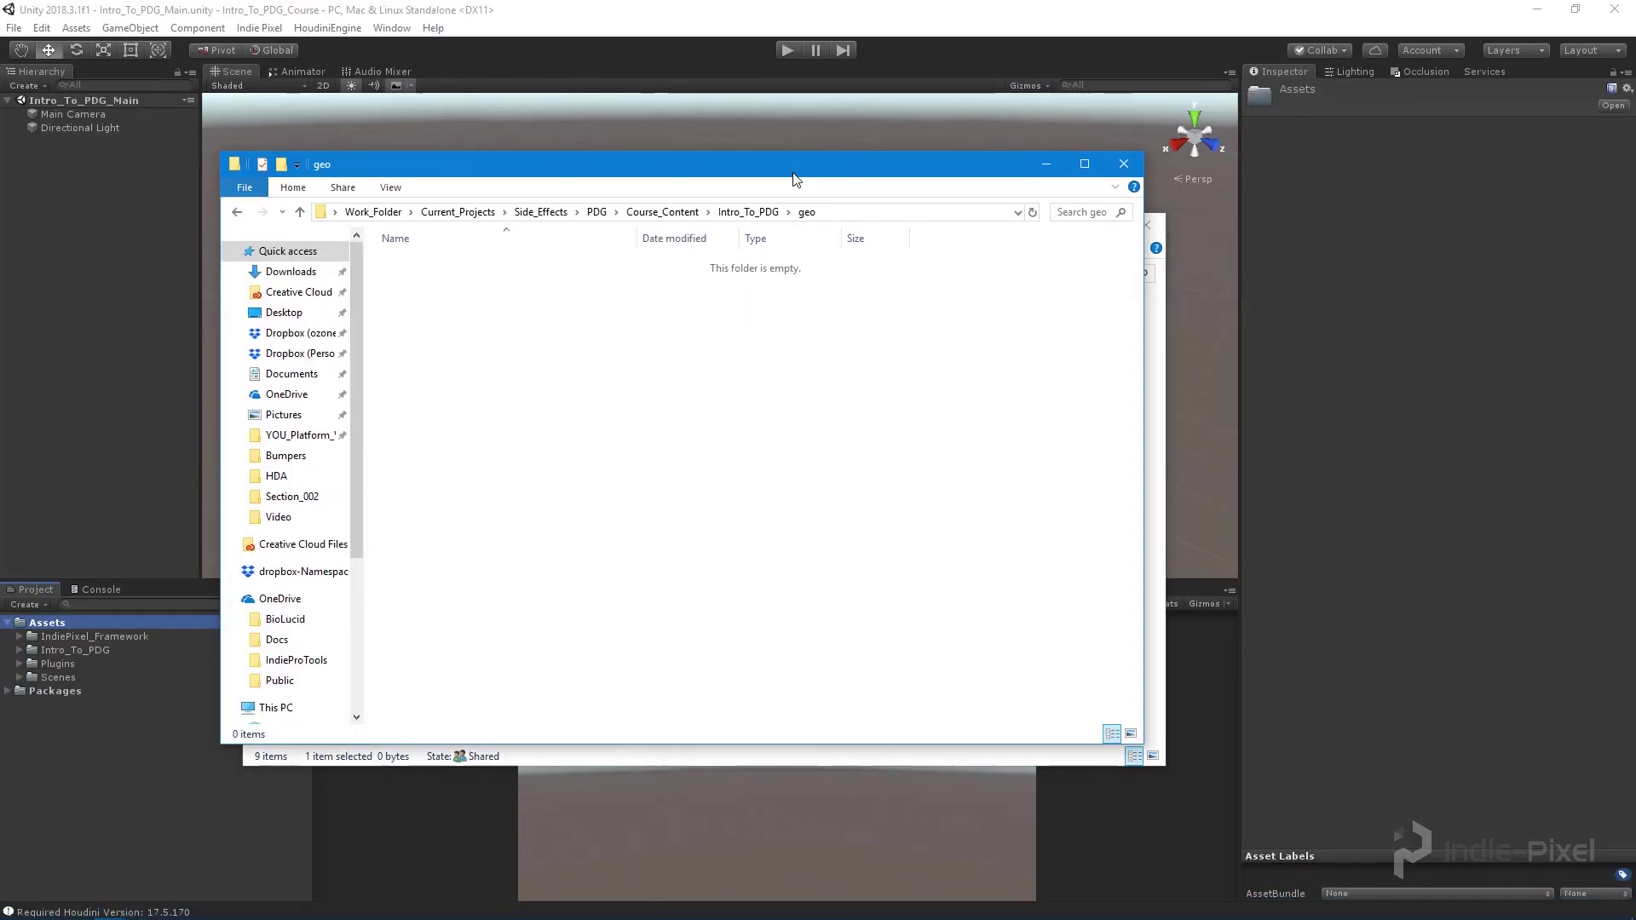
{"action": "left_click_drag", "start_coordinate": [800, 174], "coordinate": [1057, 101]}
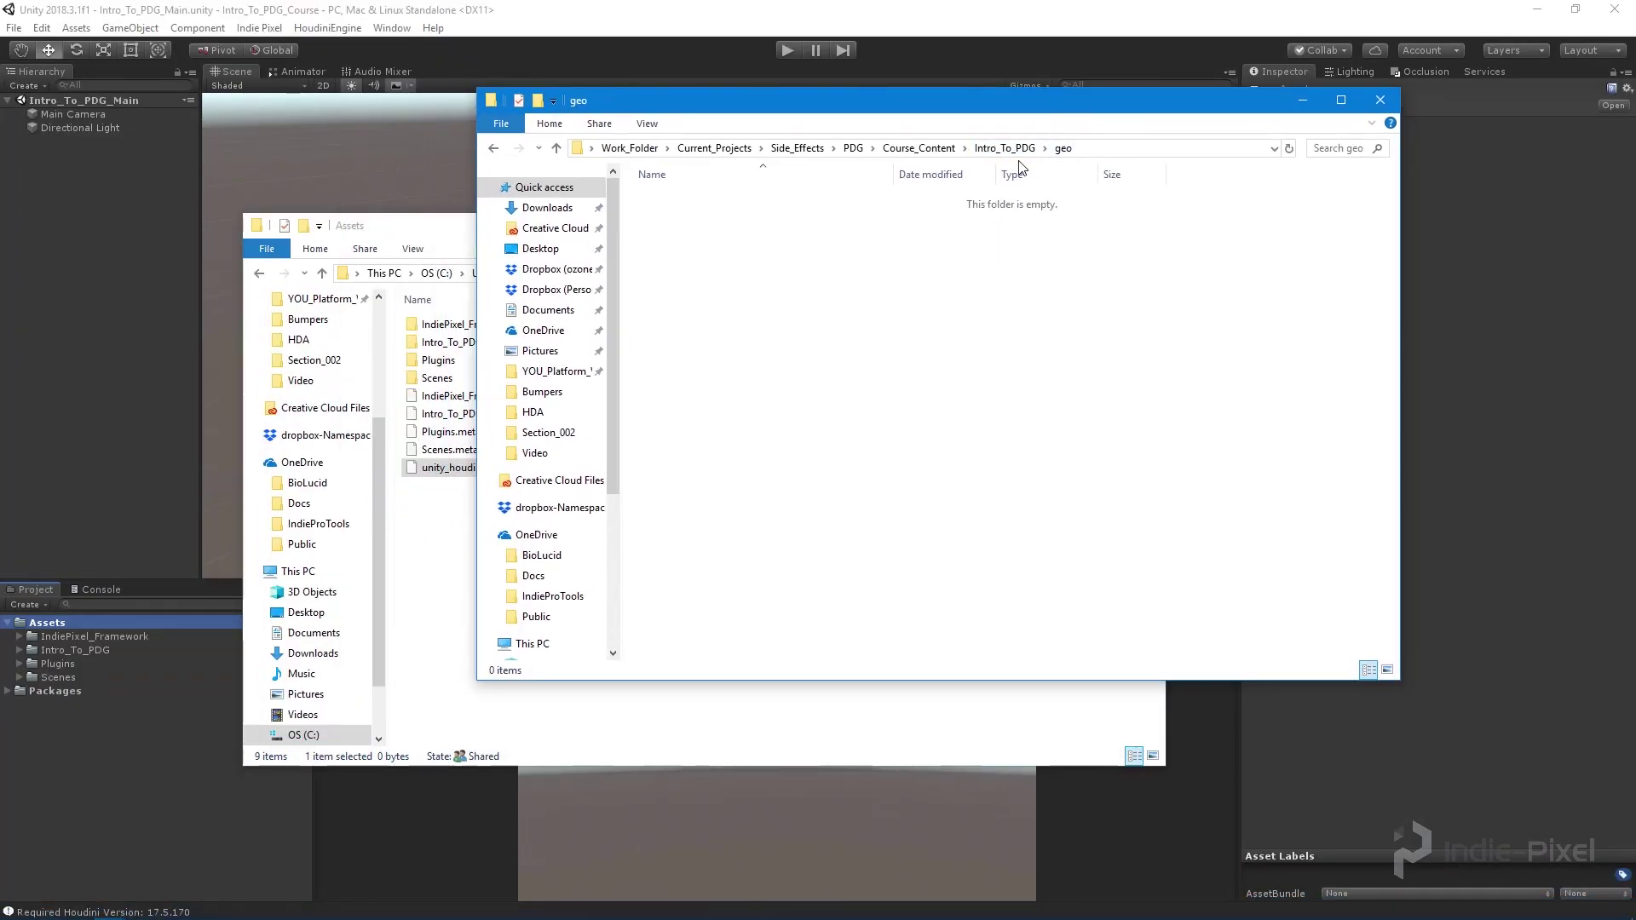
{"action": "left_click", "coordinate": [580, 148]}
{"action": "left_click", "coordinate": [1101, 148]}
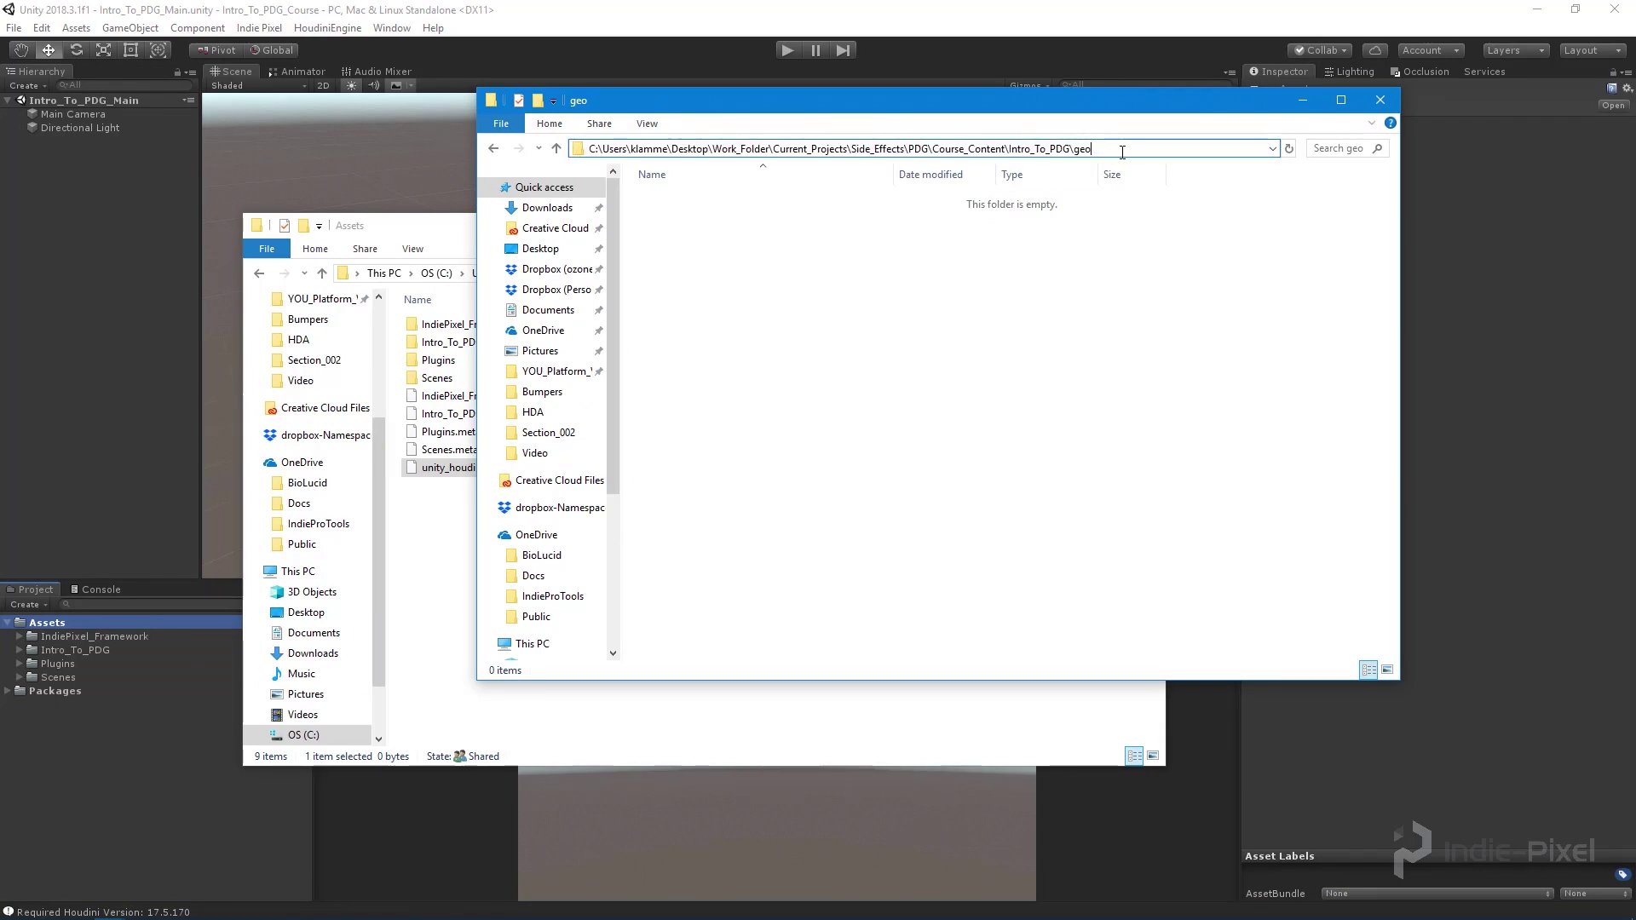
{"action": "left_click_drag", "start_coordinate": [1101, 148], "coordinate": [556, 153]}
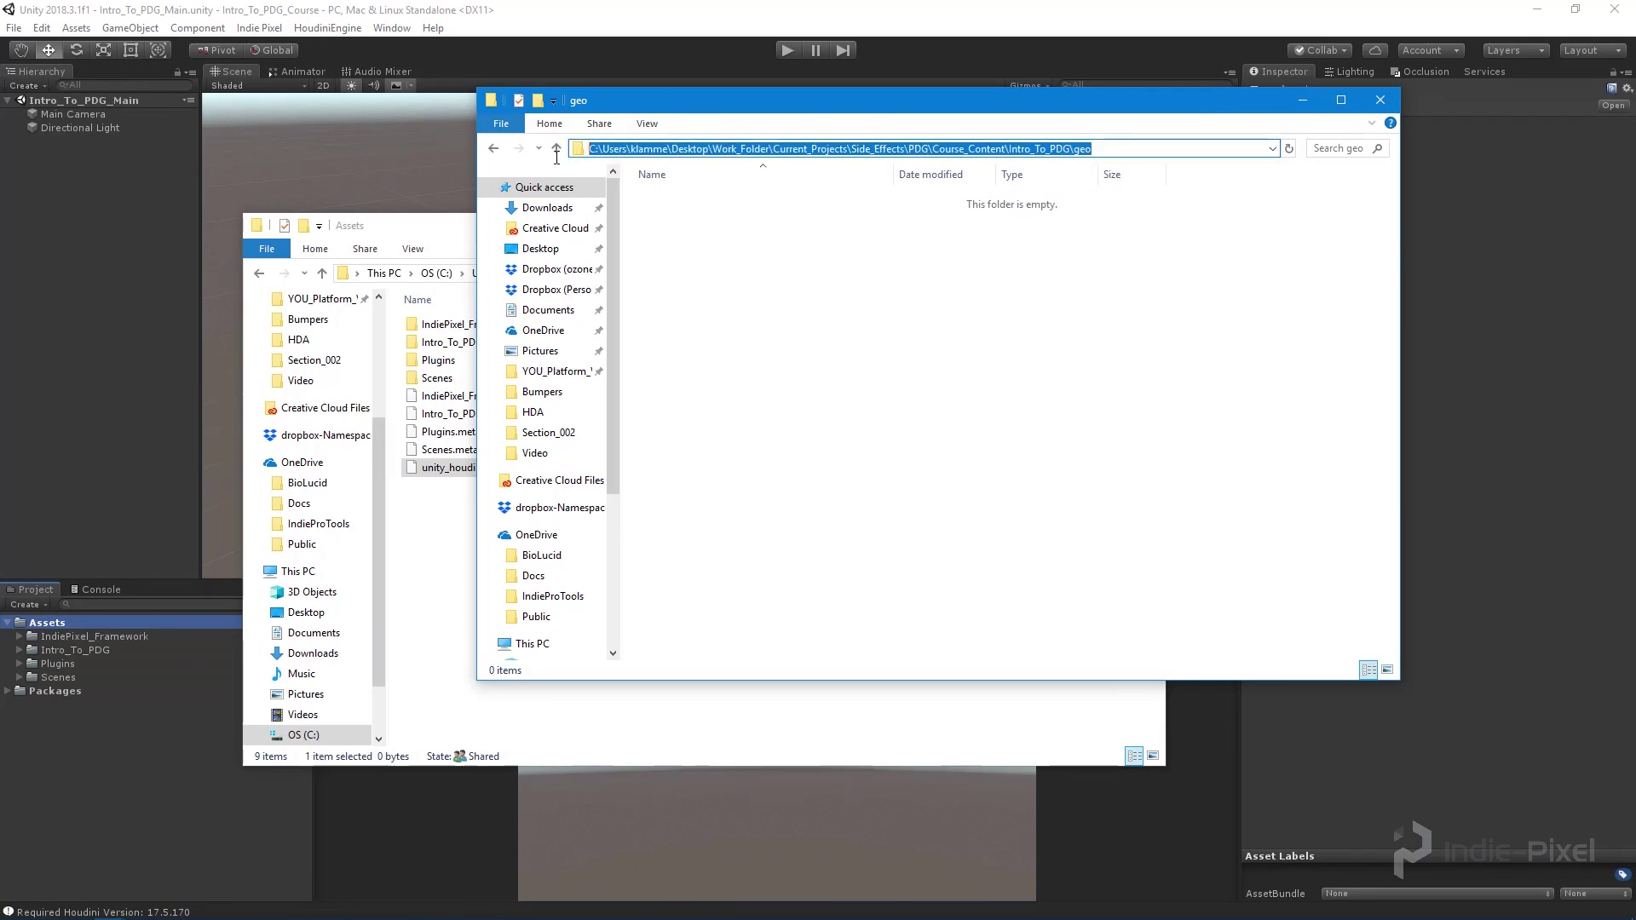
{"action": "left_click", "coordinate": [1131, 148]}
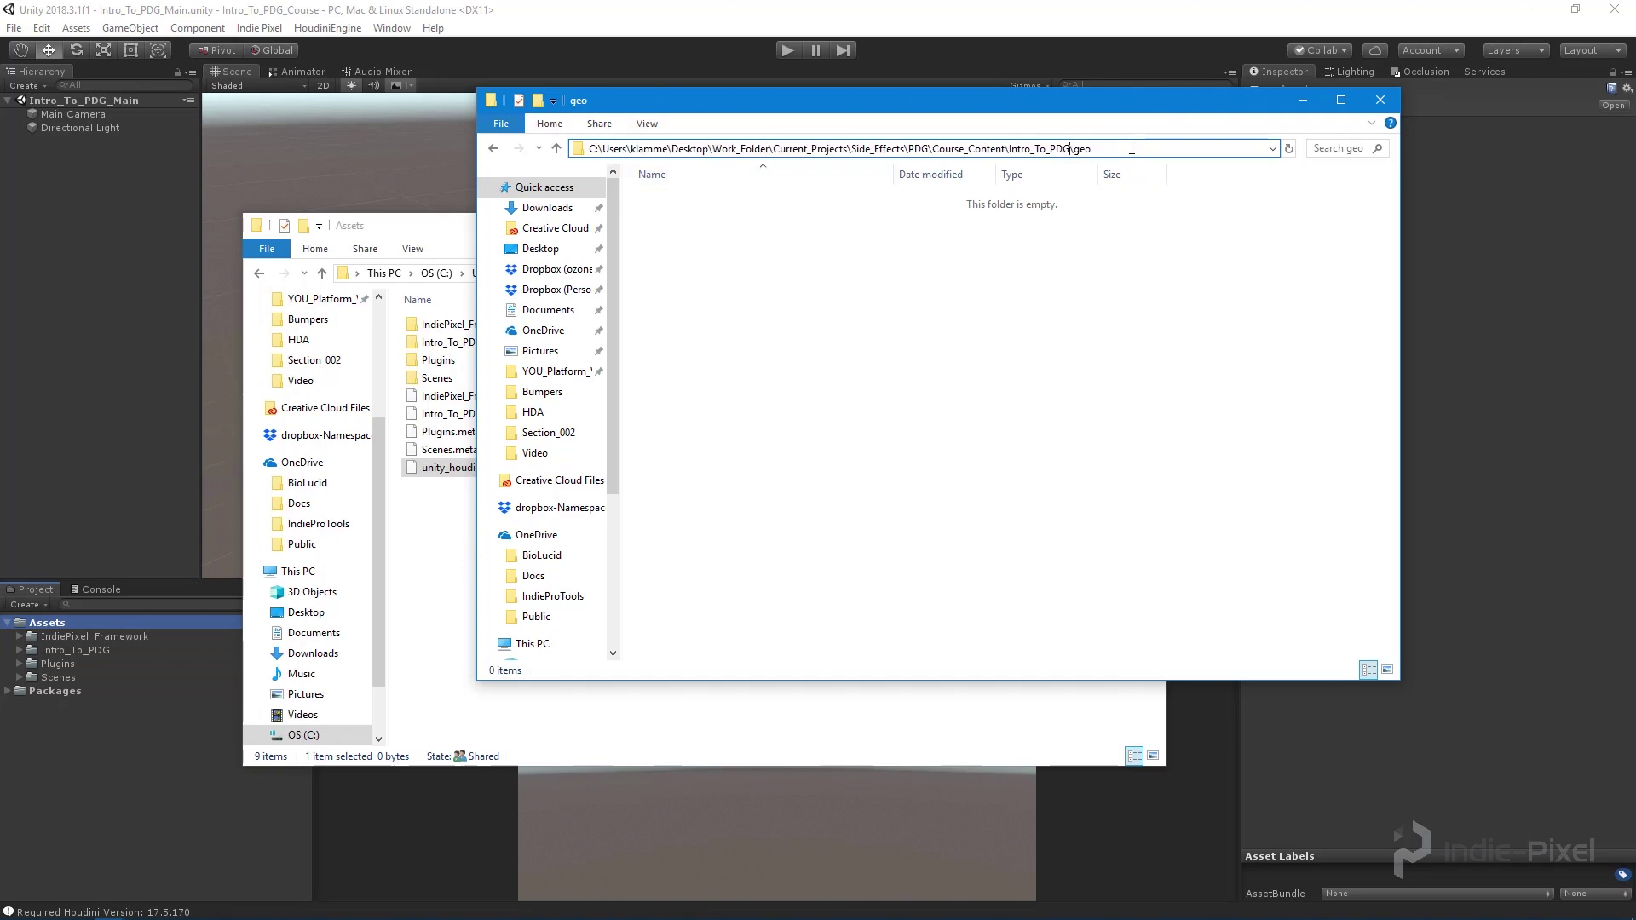
{"action": "key", "text": "shift+Home"}
{"action": "key", "text": "ctrl+c"}
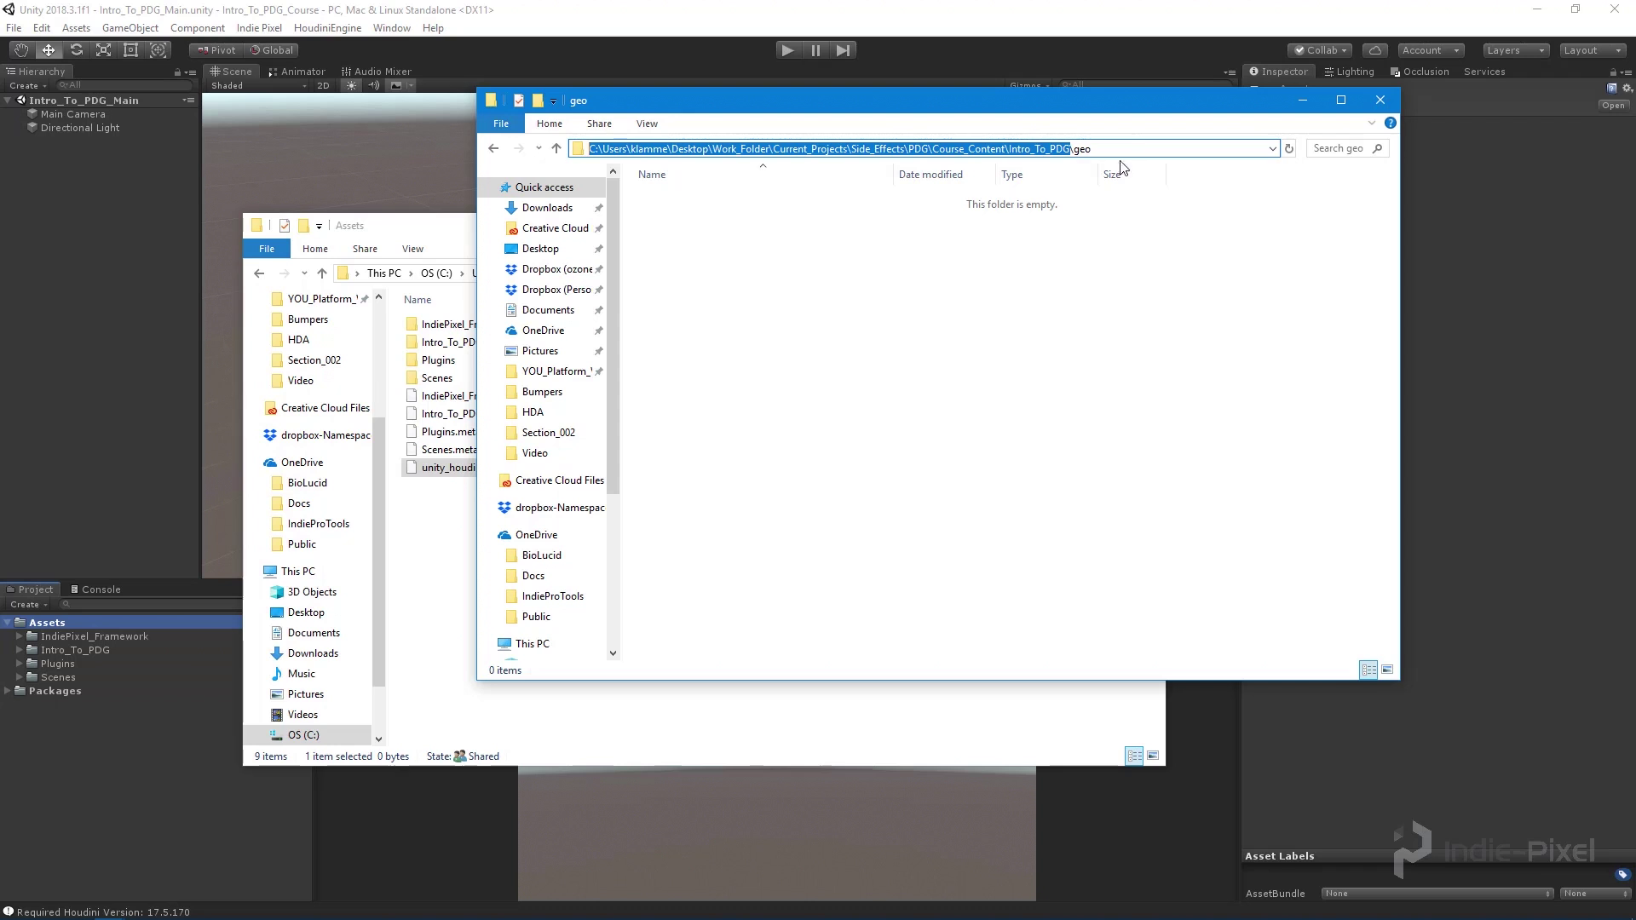
- Open unity_houdini.env from the Assets folder in Visual Studio Code
{"action": "left_click", "coordinate": [431, 223]}
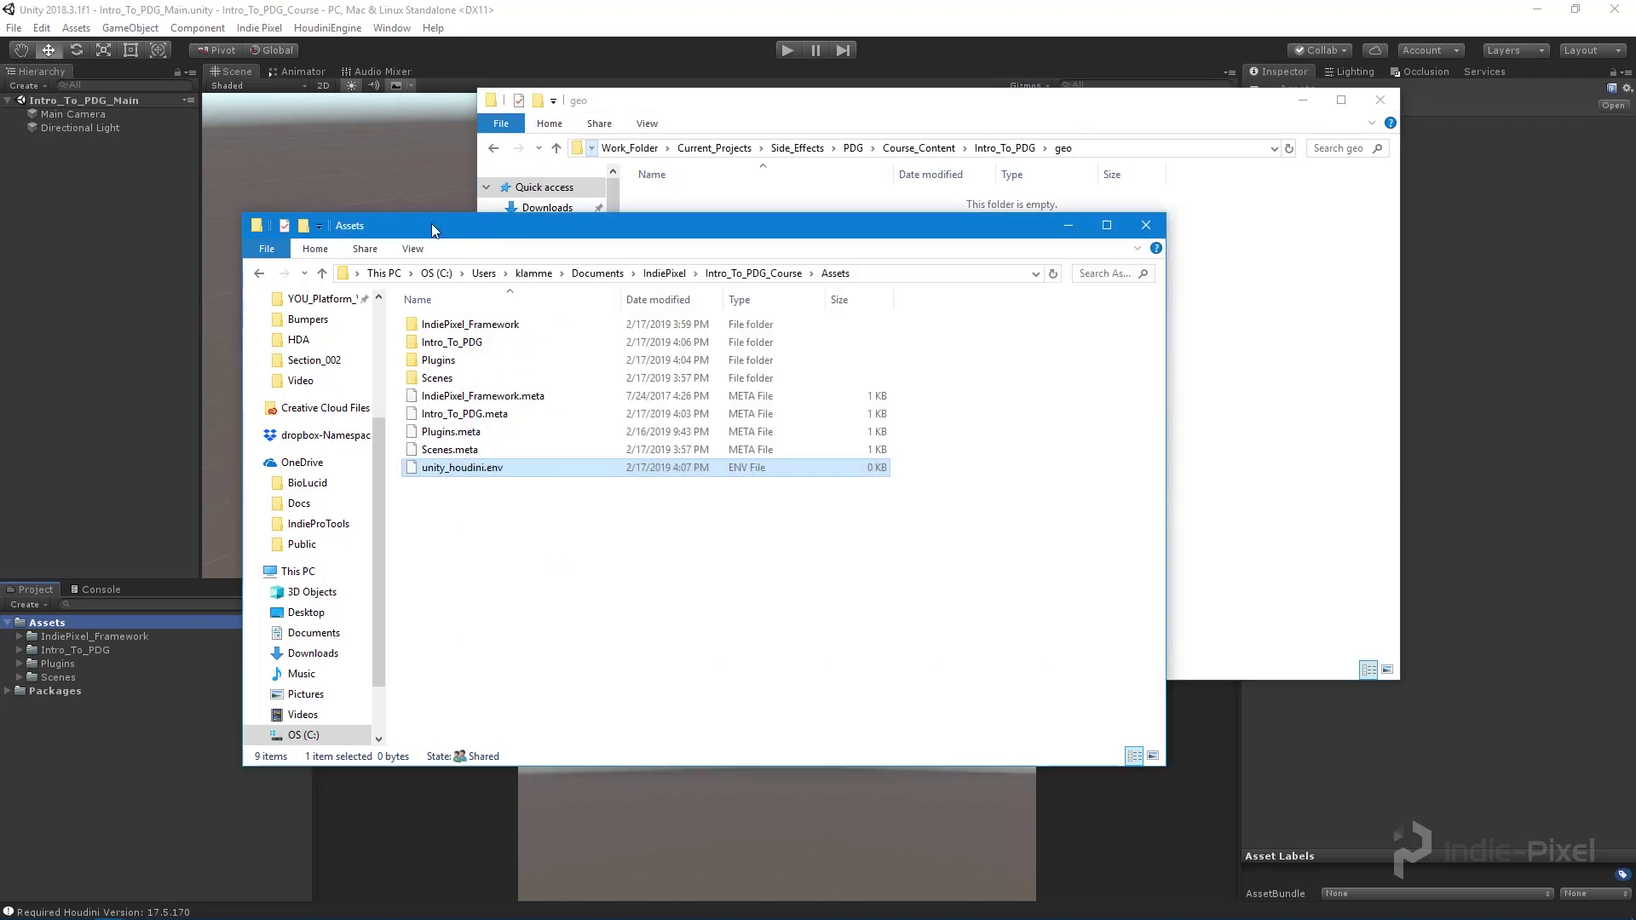
{"action": "right_click", "coordinate": [462, 471]}
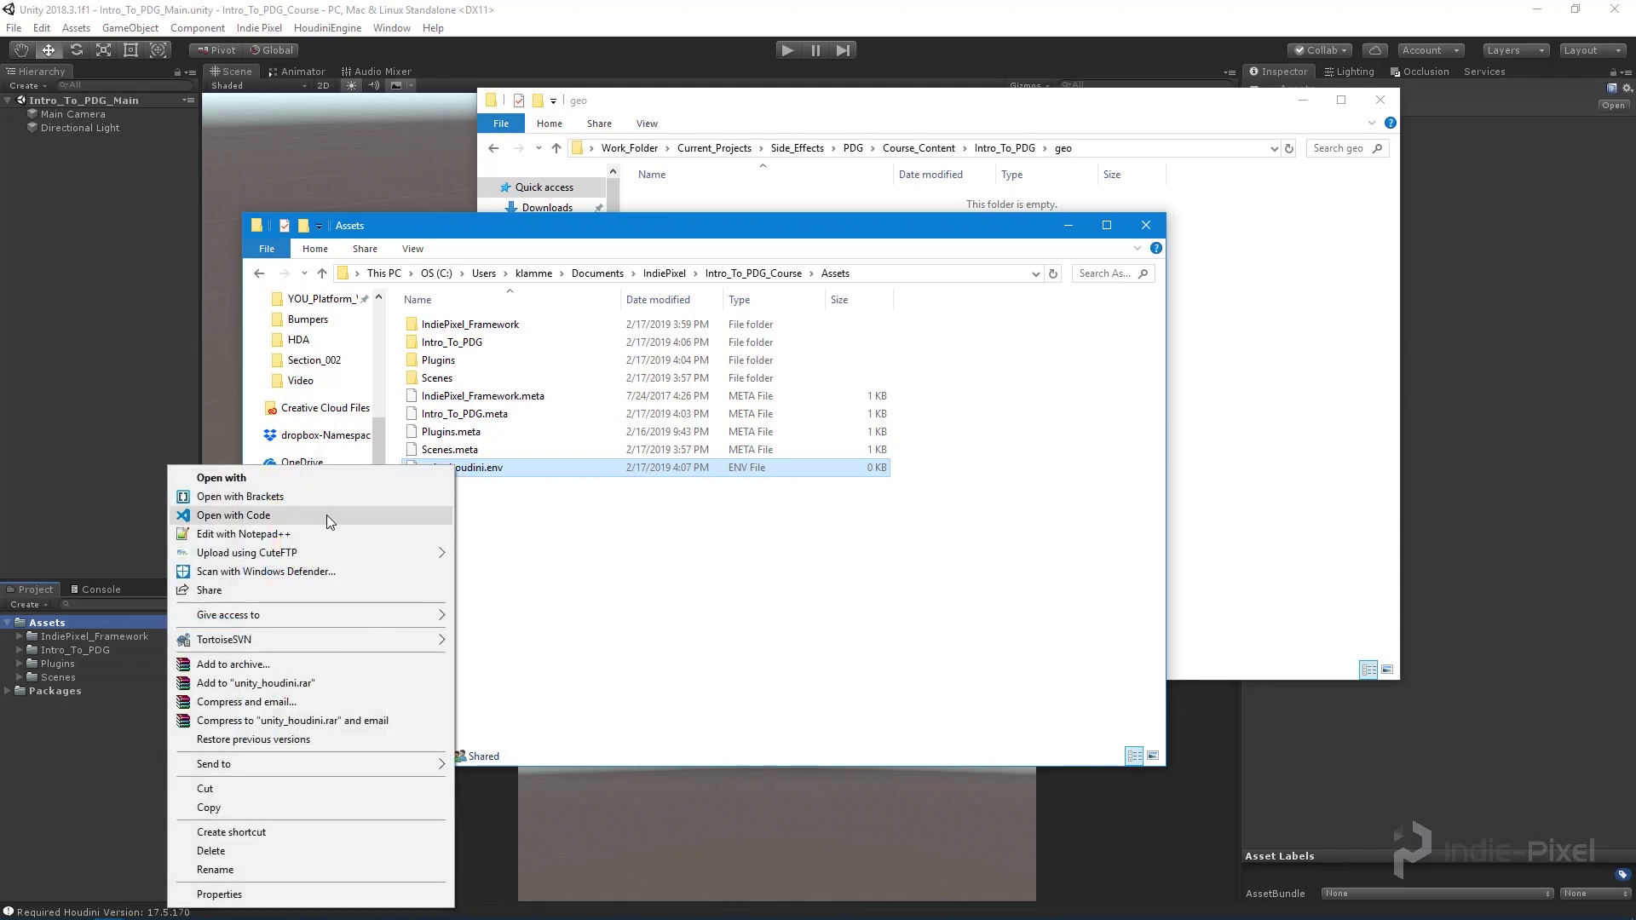
{"action": "left_click", "coordinate": [323, 518]}
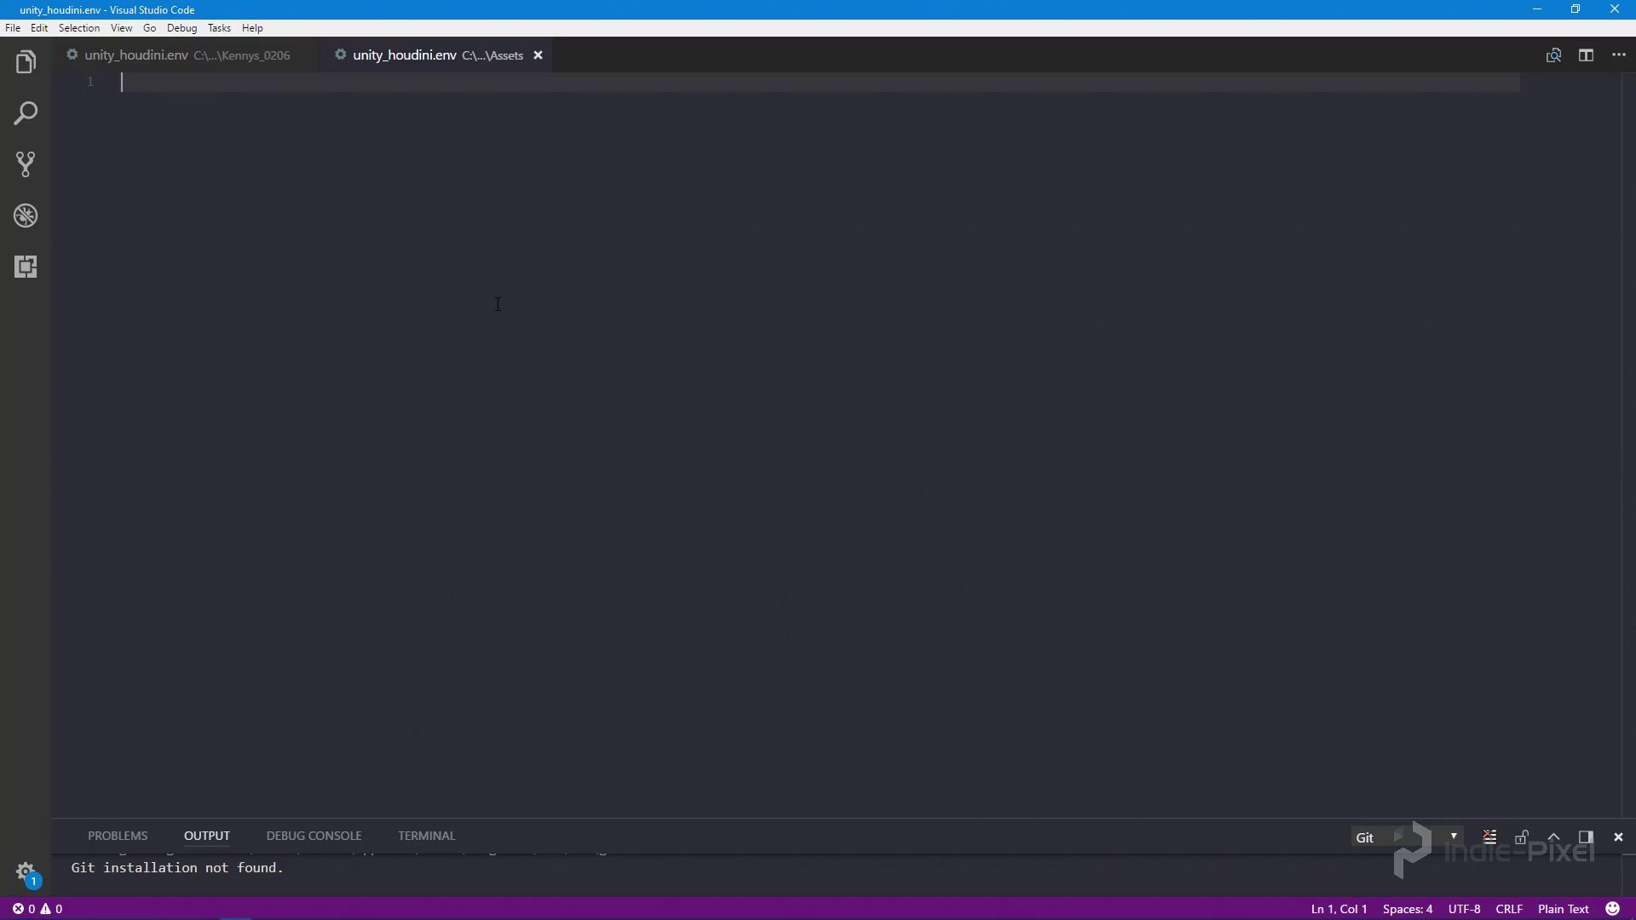
- Define PDR_DIR on the first line of unity_houdini.env with the copied Intro_To_PDG folder path as its value
{"action": "type", "text": "PDR_DIR"}
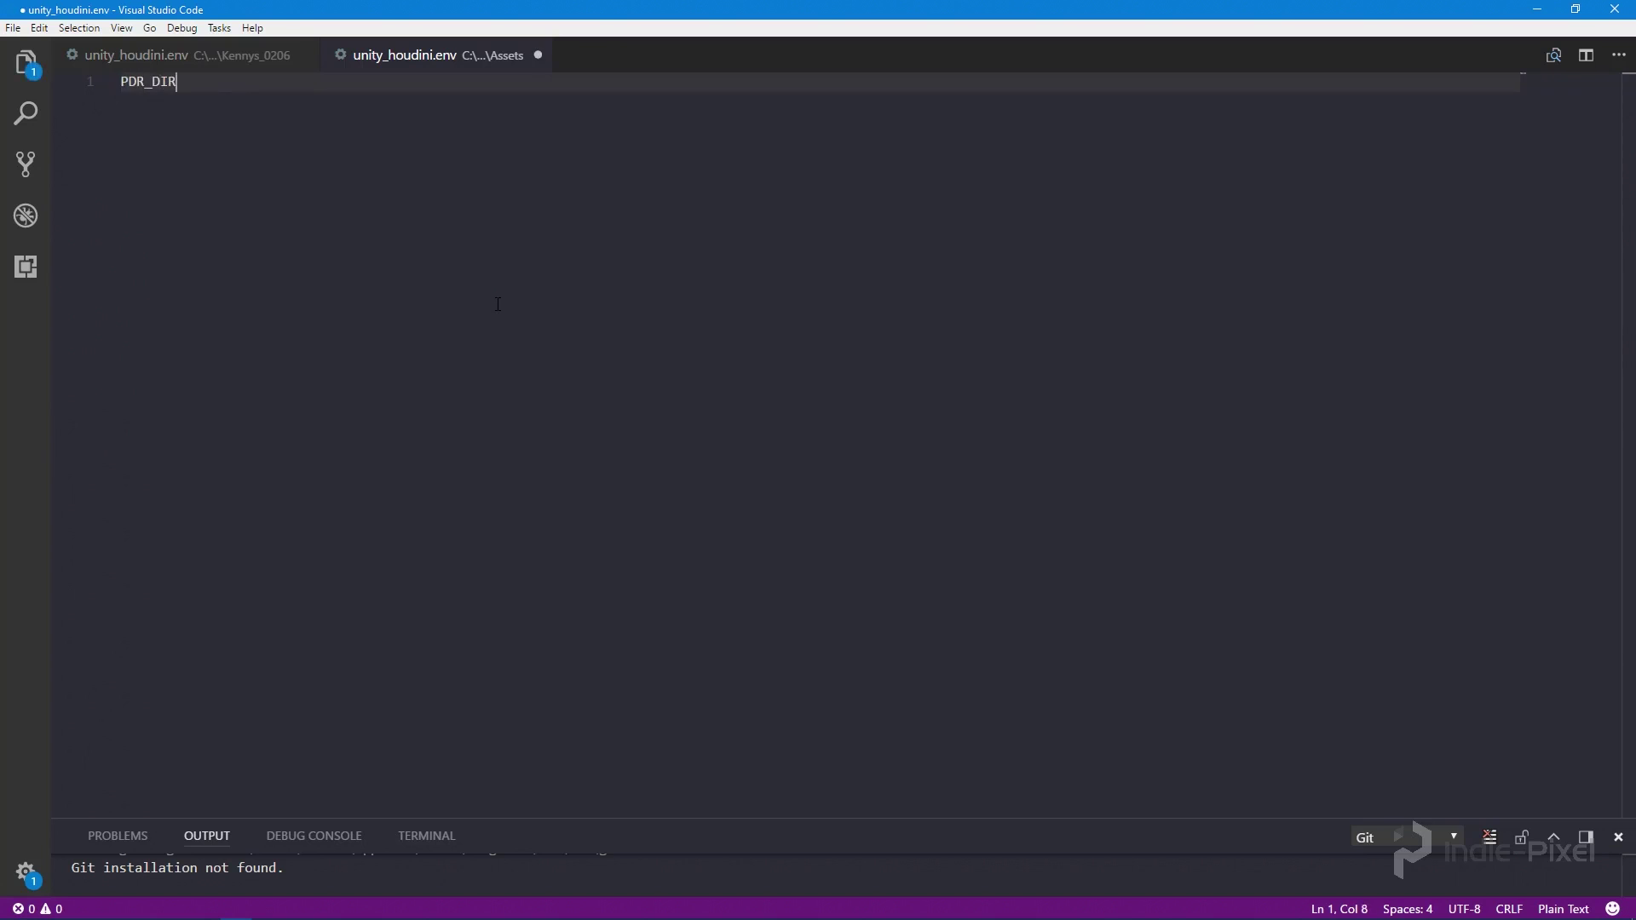
{"action": "type", "text": " ="}
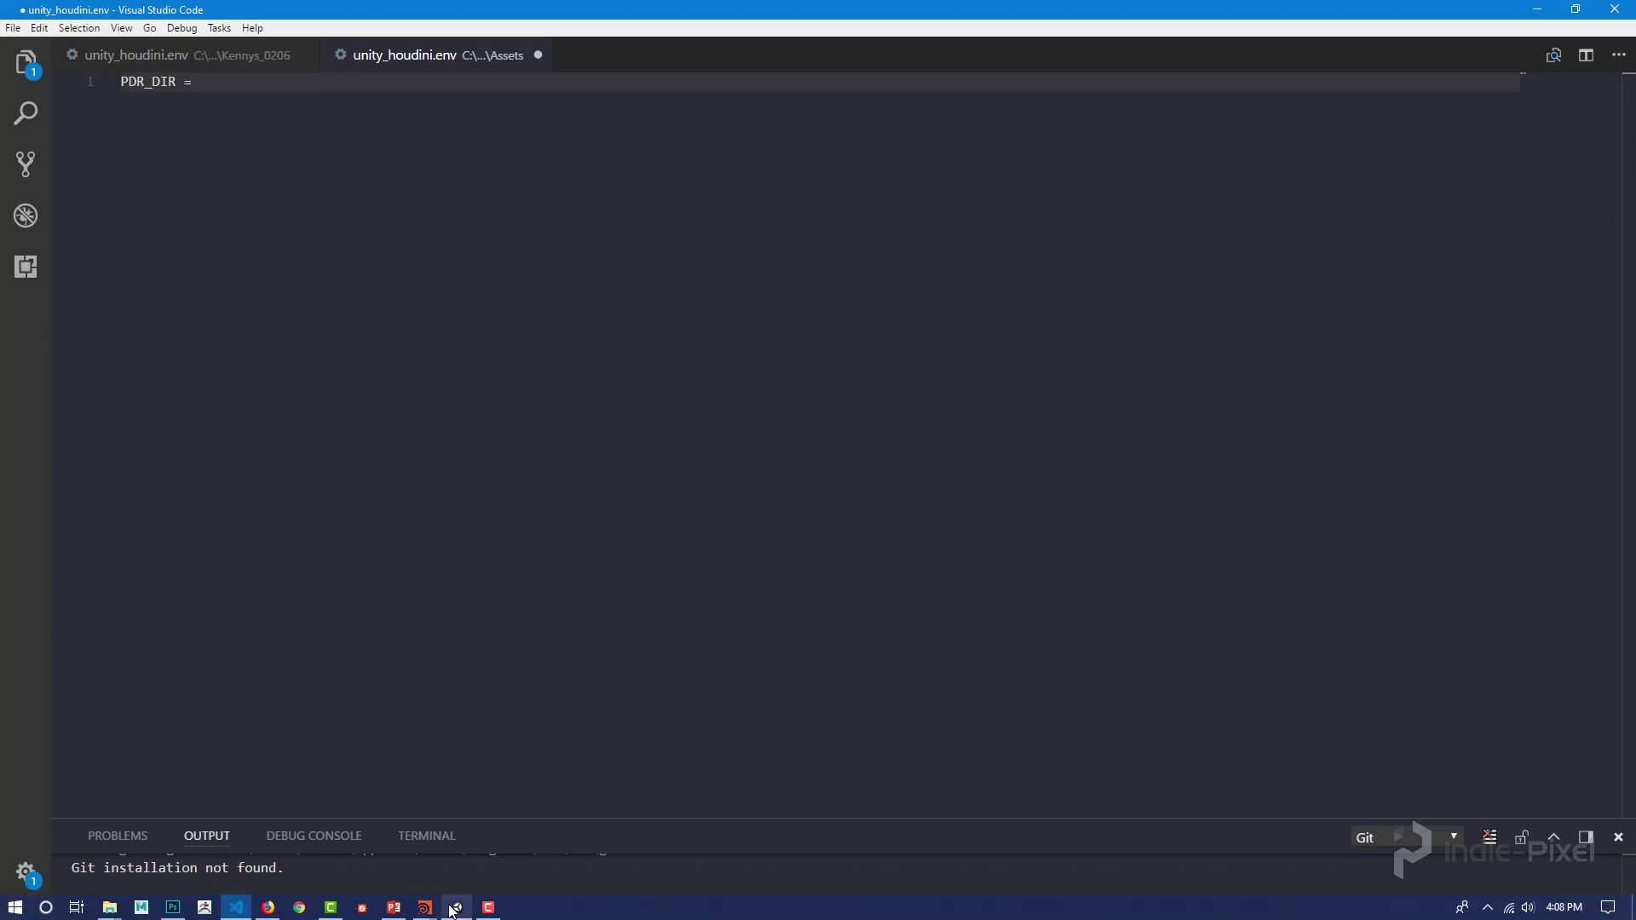
{"action": "left_click", "coordinate": [231, 89]}
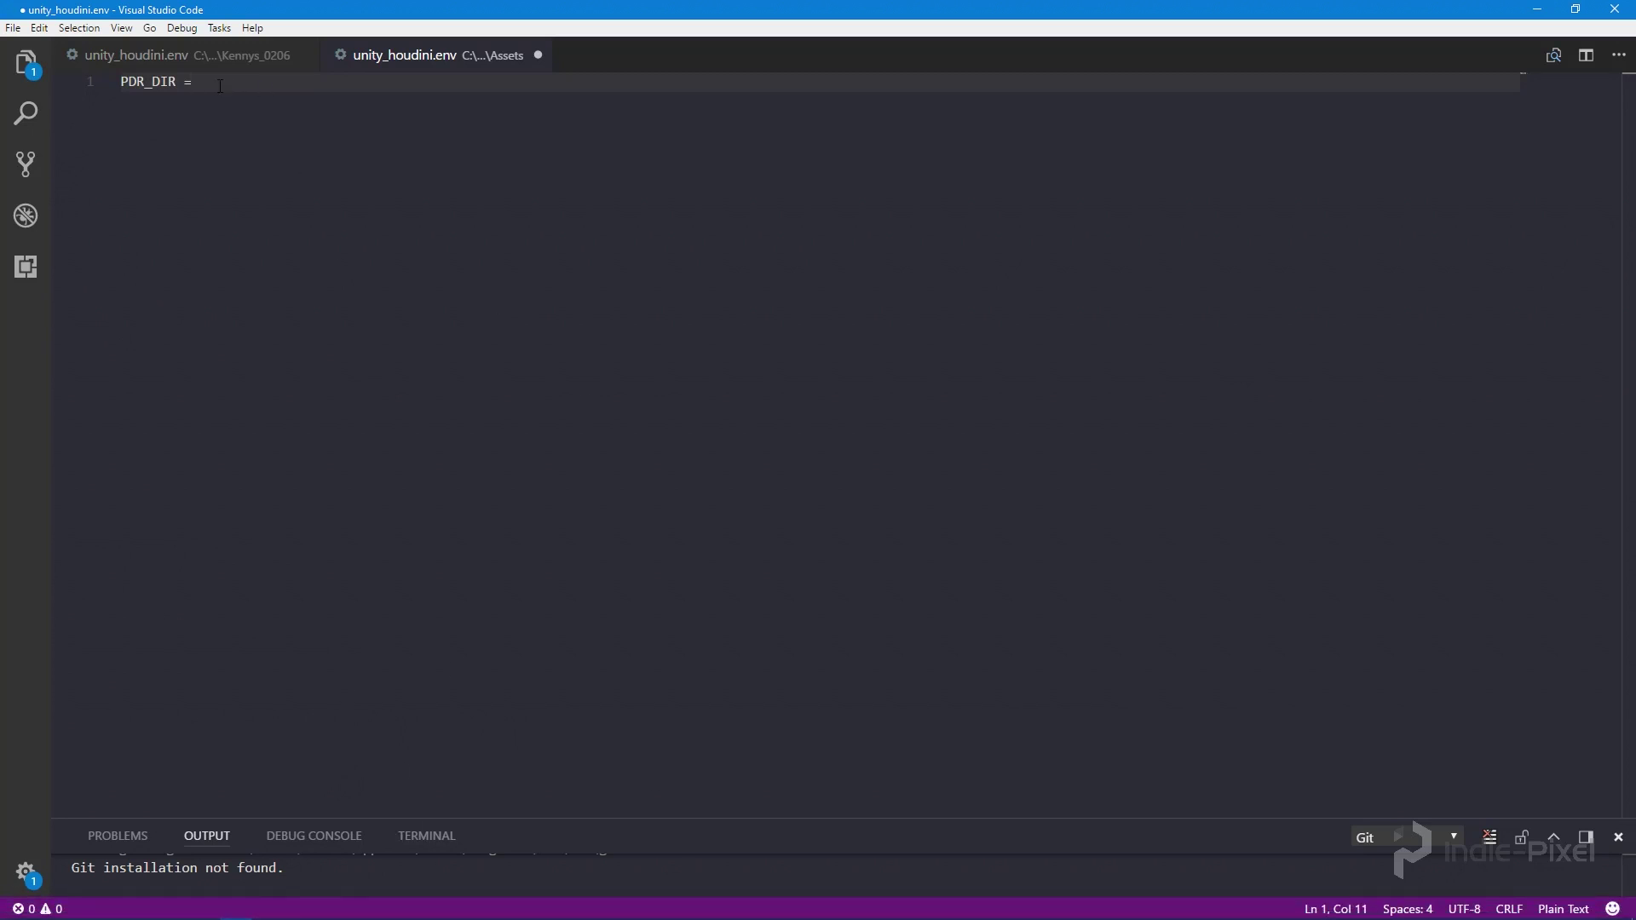
{"action": "key", "text": "ctrl+v"}
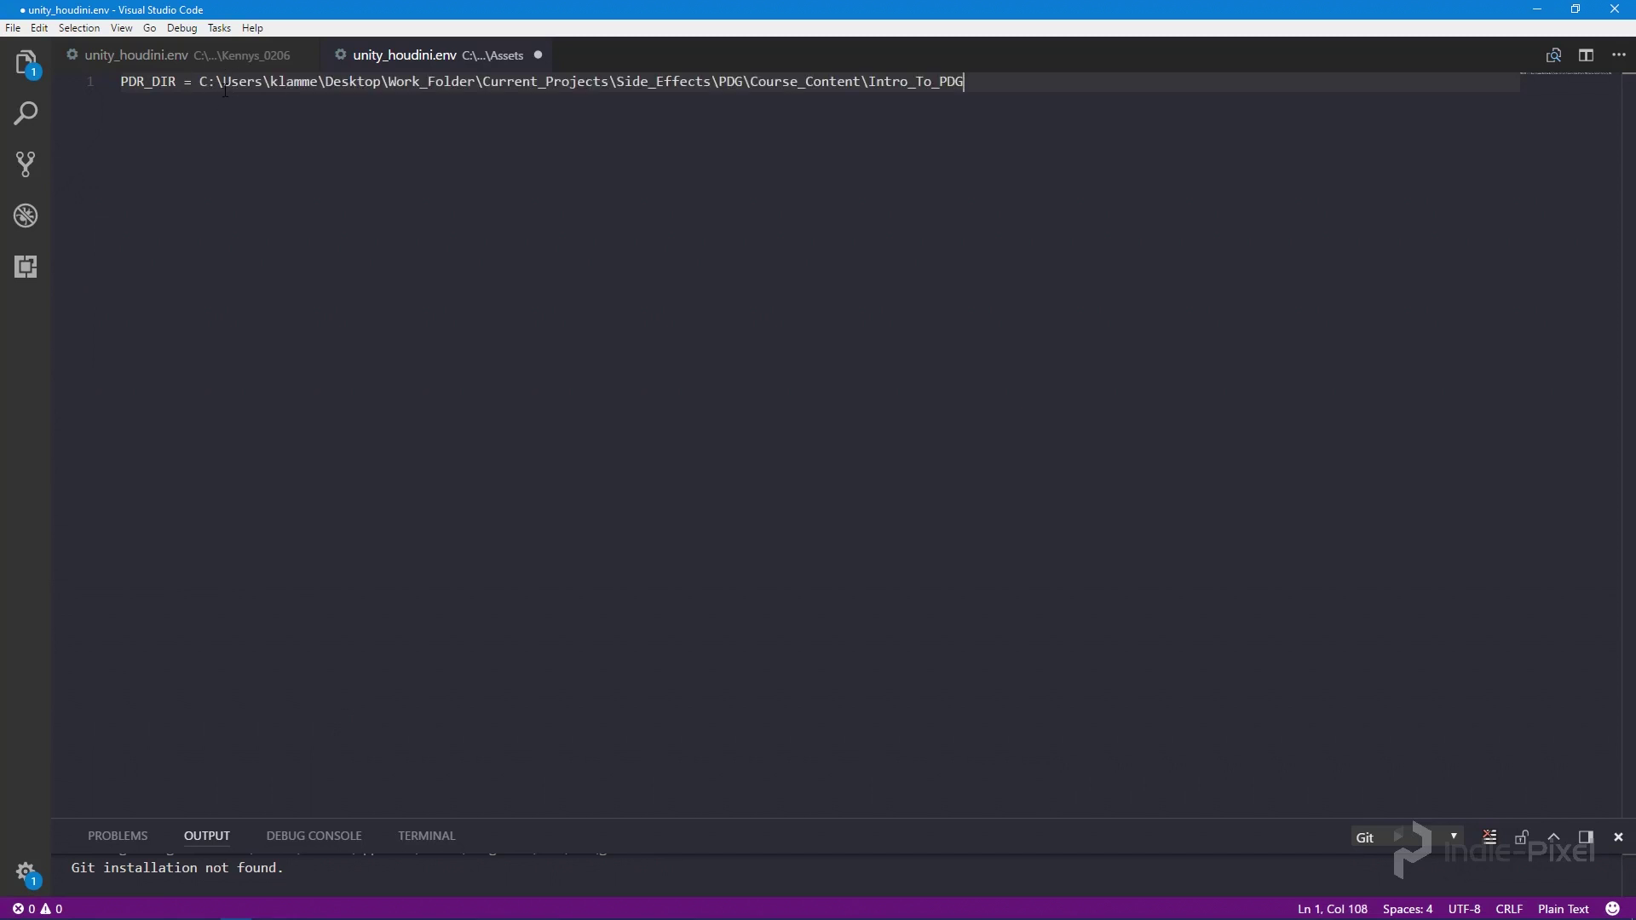
- Replace every backslash in the PDR_DIR path with a forward slash and save unity_houdini.env
{"action": "double_click", "coordinate": [217, 82]}
{"action": "type", "text": "/"}
{"action": "key", "text": "Right"}
{"action": "key", "text": "Right"}
{"action": "key", "text": "Right"}
{"action": "key", "text": "Right"}
{"action": "key", "text": "Delete"}
{"action": "type", "text": "/"}
{"action": "key", "text": "Right"}
{"action": "key", "text": "Delete"}
{"action": "type", "text": "/"}
{"action": "key", "text": "Right"}
{"action": "key", "text": "Right"}
{"action": "key", "text": "Right"}
{"action": "key", "text": "Right"}
{"action": "key", "text": "Right"}
{"action": "key", "text": "Right"}
{"action": "key", "text": "Right"}
{"action": "key", "text": "Delete"}
{"action": "type", "text": "/"}
{"action": "key", "text": "Right"}
{"action": "key", "text": "Right"}
{"action": "key", "text": "Right"}
{"action": "key", "text": "Right"}
{"action": "key", "text": "Right"}
{"action": "key", "text": "Right"}
{"action": "key", "text": "Right"}
{"action": "key", "text": "Right"}
{"action": "key", "text": "Right"}
{"action": "key", "text": "Right"}
{"action": "key", "text": "Right"}
{"action": "key", "text": "Delete"}
{"action": "type", "text": "/"}
{"action": "key", "text": "Right"}
{"action": "key", "text": "Right"}
{"action": "key", "text": "Right"}
{"action": "key", "text": "Right"}
{"action": "key", "text": "Right"}
{"action": "key", "text": "Right"}
{"action": "key", "text": "Right"}
{"action": "key", "text": "Right"}
{"action": "key", "text": "Right"}
{"action": "key", "text": "Right"}
{"action": "key", "text": "Right"}
{"action": "key", "text": "Right"}
{"action": "key", "text": "Right"}
{"action": "key", "text": "Right"}
{"action": "key", "text": "Right"}
{"action": "key", "text": "Right"}
{"action": "key", "text": "Delete"}
{"action": "type", "text": "/"}
{"action": "key", "text": "Right"}
{"action": "key", "text": "Right"}
{"action": "key", "text": "Right"}
{"action": "key", "text": "Right"}
{"action": "key", "text": "Right"}
{"action": "key", "text": "Right"}
{"action": "key", "text": "Right"}
{"action": "key", "text": "Right"}
{"action": "key", "text": "Right"}
{"action": "key", "text": "Right"}
{"action": "key", "text": "Right"}
{"action": "key", "text": "Delete"}
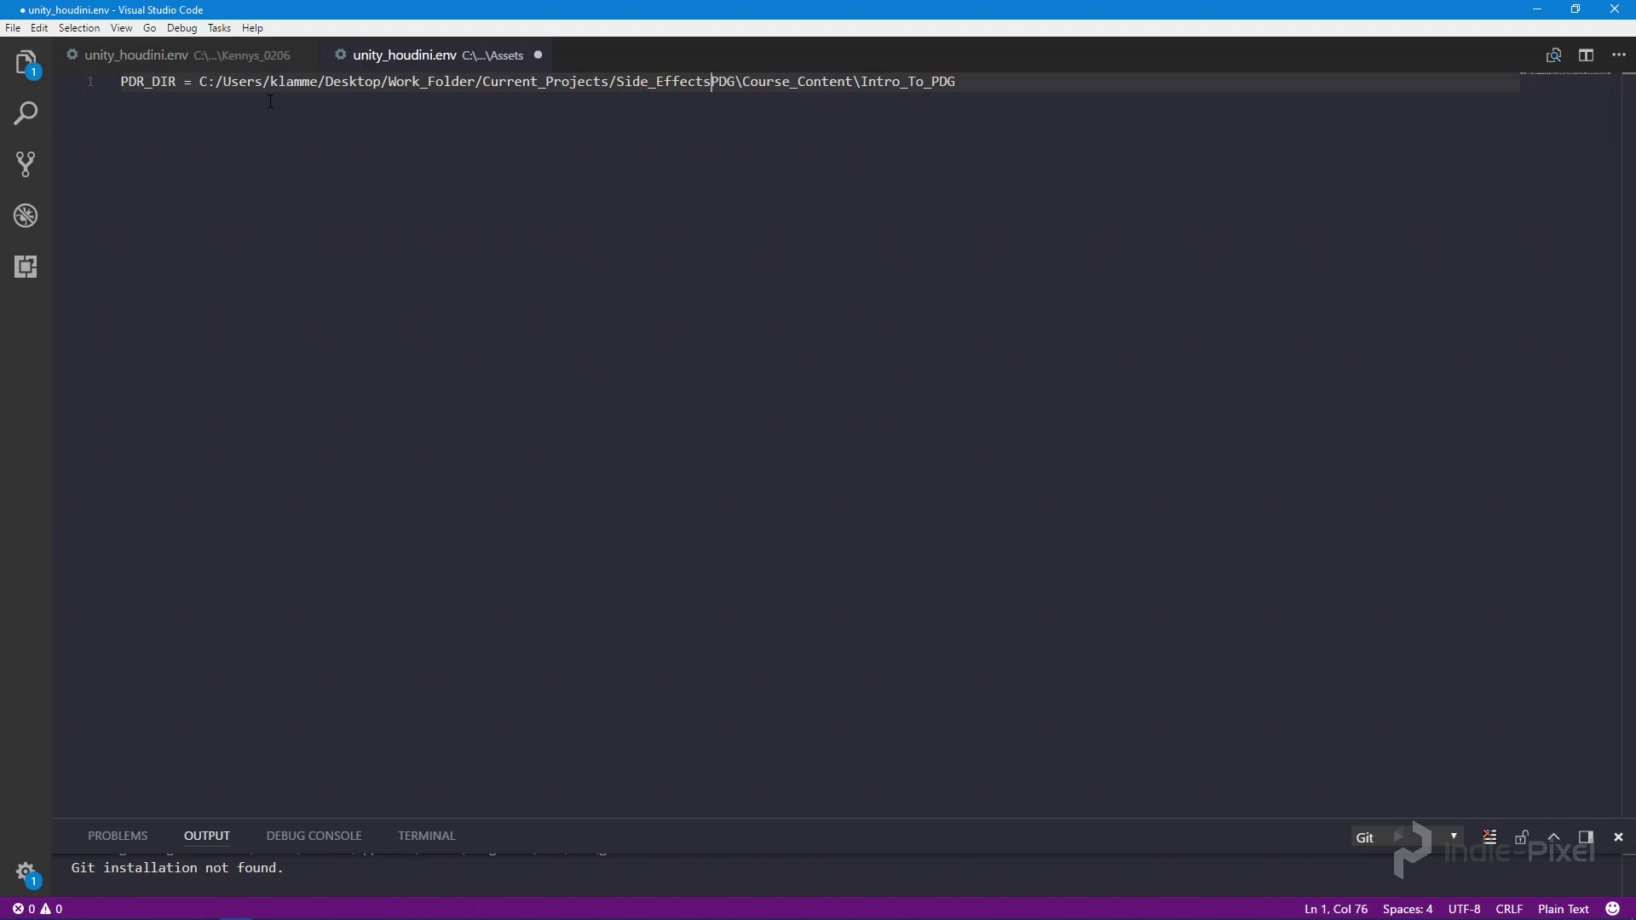
{"action": "type", "text": "/"}
{"action": "key", "text": "Right"}
{"action": "key", "text": "Right"}
{"action": "key", "text": "Right"}
{"action": "key", "text": "Delete"}
{"action": "type", "text": "/"}
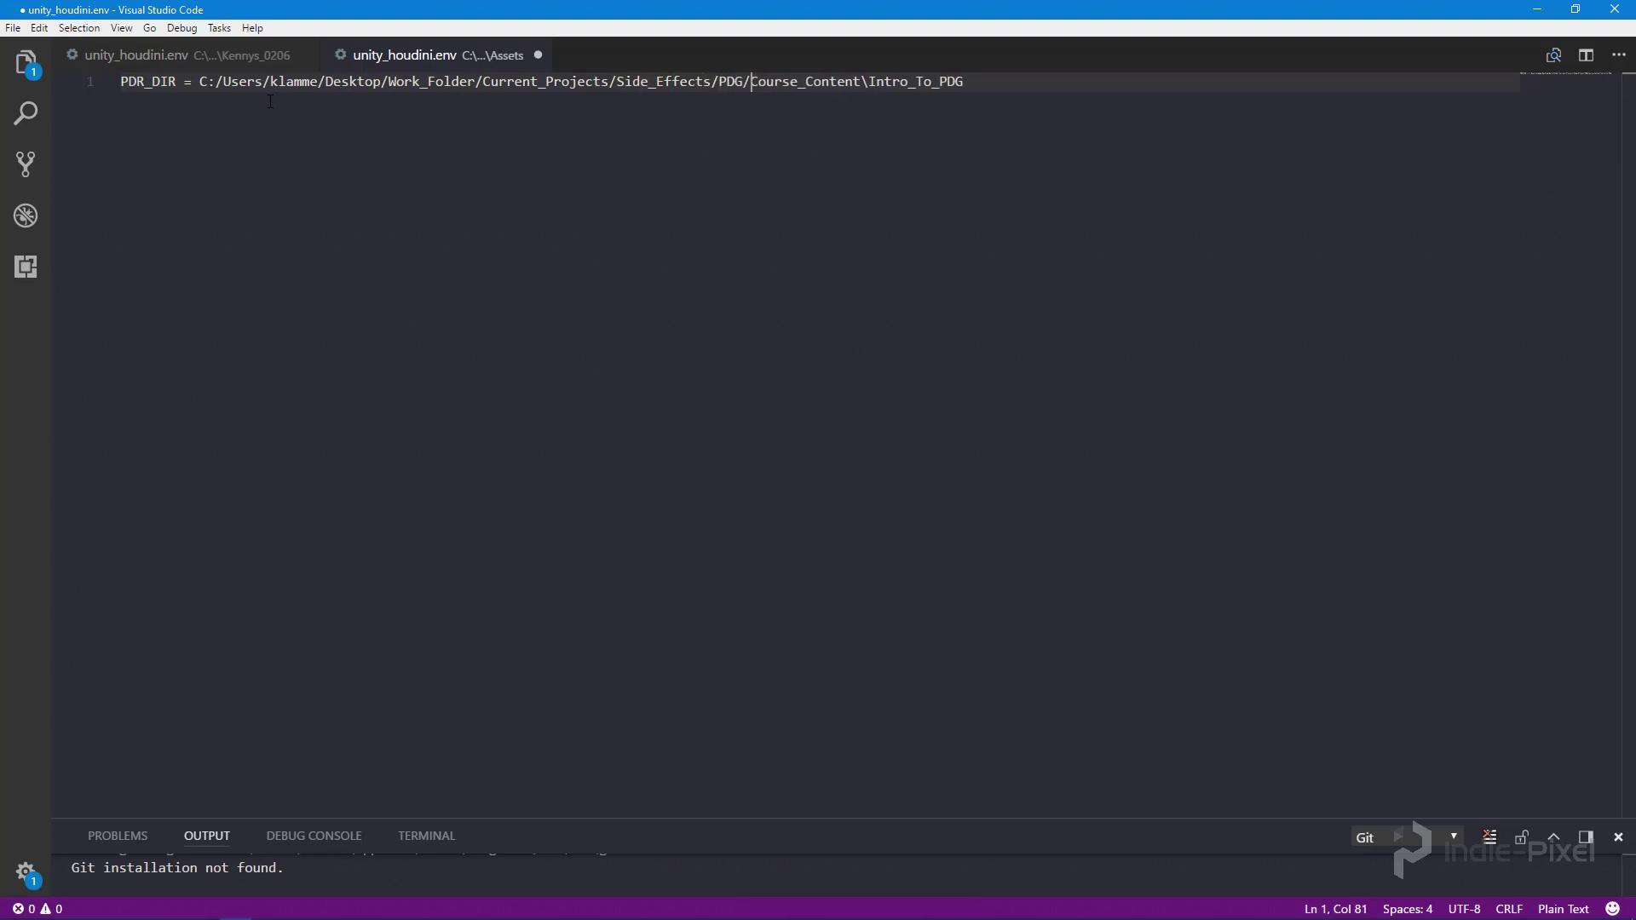
{"action": "key", "text": "Right"}
{"action": "key", "text": "Right"}
{"action": "key", "text": "Right"}
{"action": "key", "text": "Right"}
{"action": "key", "text": "Right"}
{"action": "key", "text": "Right"}
{"action": "key", "text": "Right"}
{"action": "key", "text": "Right"}
{"action": "key", "text": "Right"}
{"action": "key", "text": "Right"}
{"action": "key", "text": "Right"}
{"action": "key", "text": "Delete"}
{"action": "type", "text": "/"}
{"action": "key", "text": "End"}
{"action": "key", "text": "ctrl+s"}
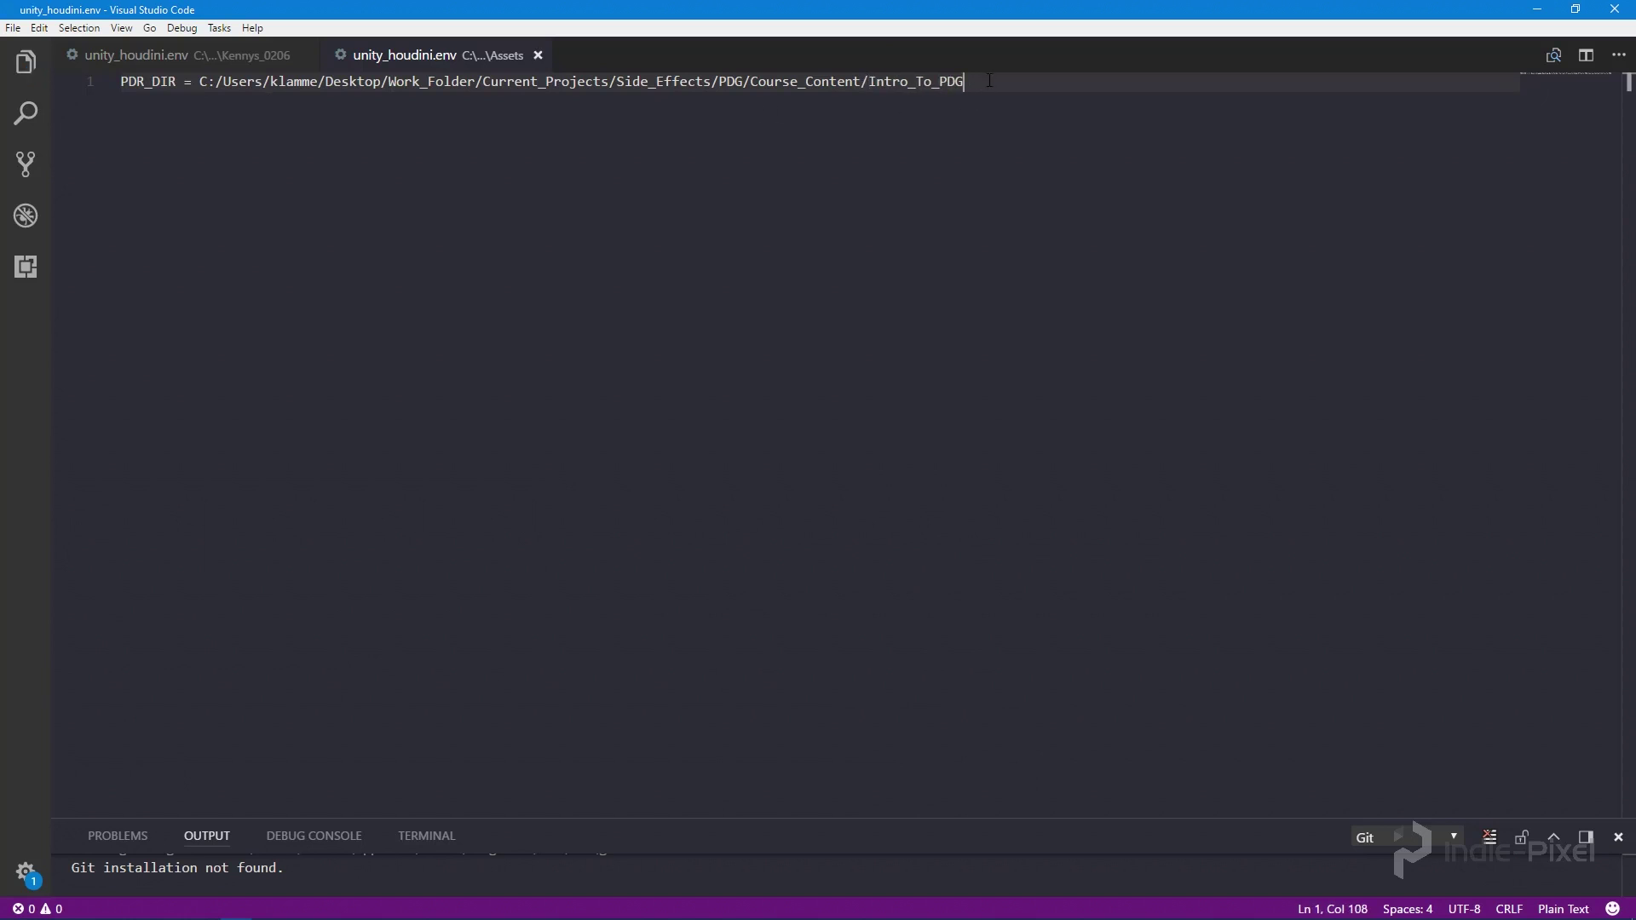
- Return to Unity, clearing away the editor and folder windows, and select the unity_houdini file in Assets
{"action": "left_click", "coordinate": [1535, 8]}
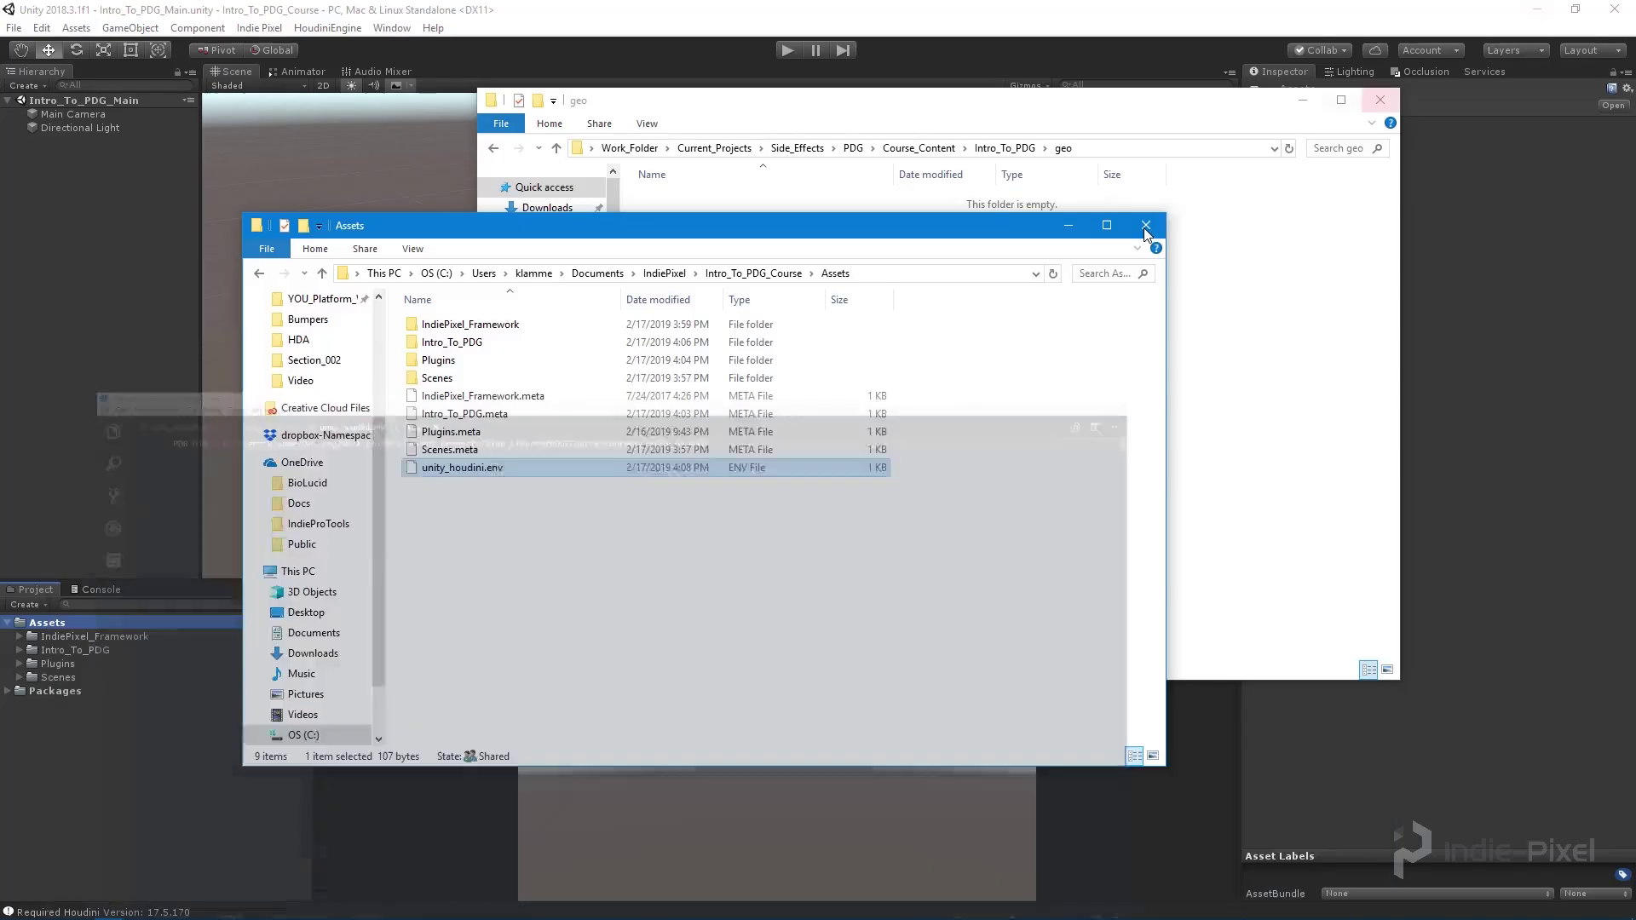
{"action": "left_click", "coordinate": [686, 10]}
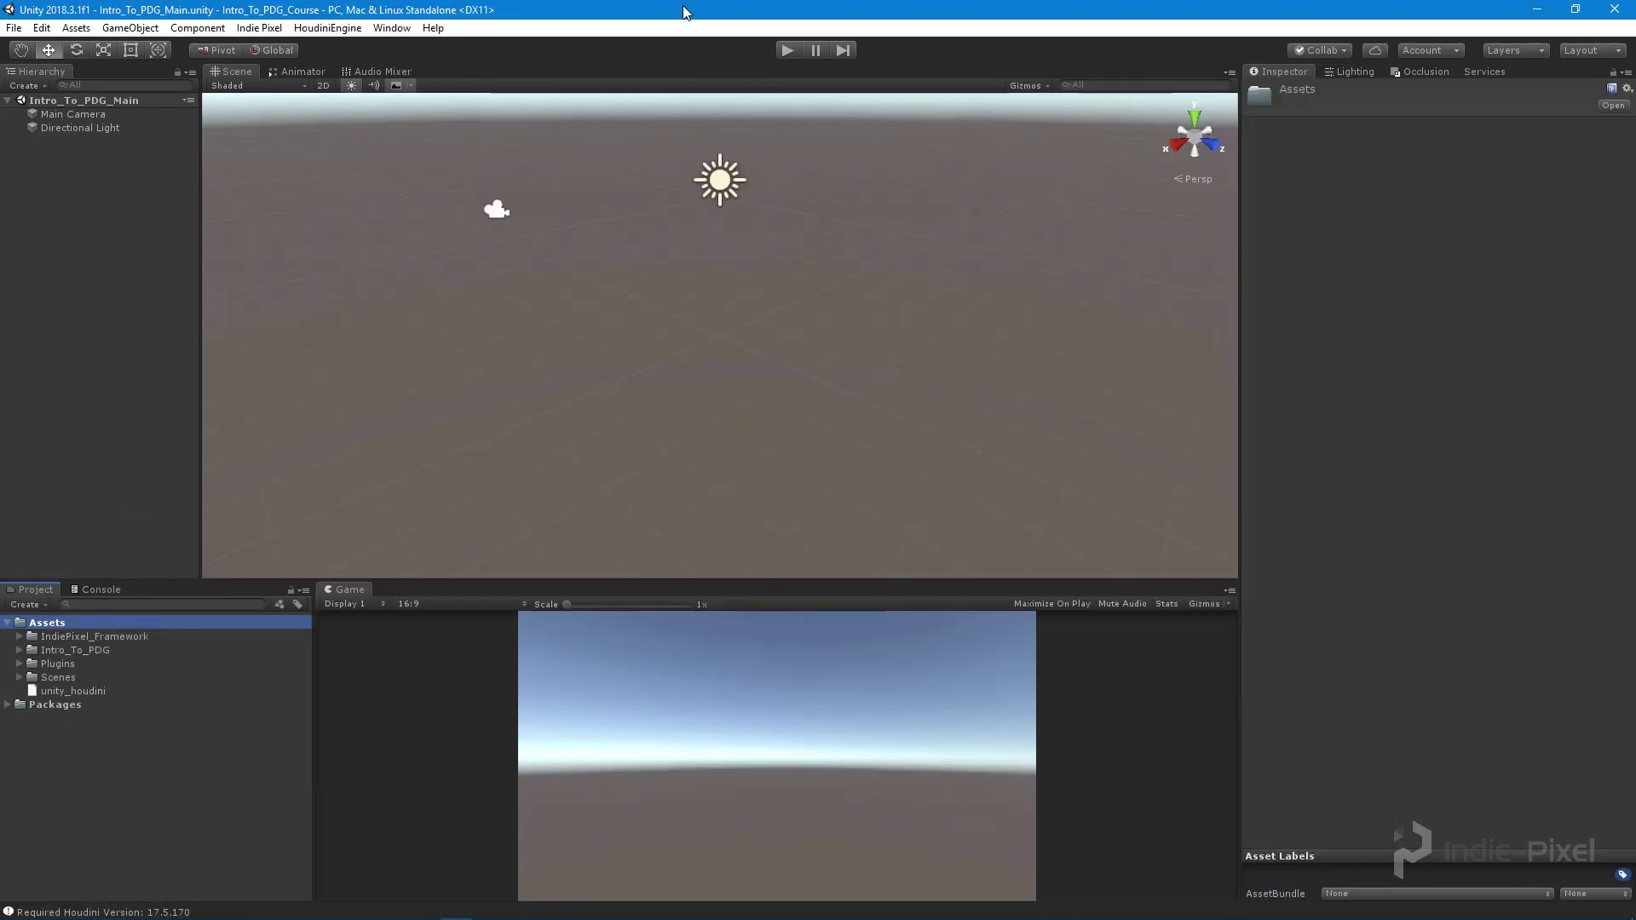
{"action": "left_click", "coordinate": [68, 692]}
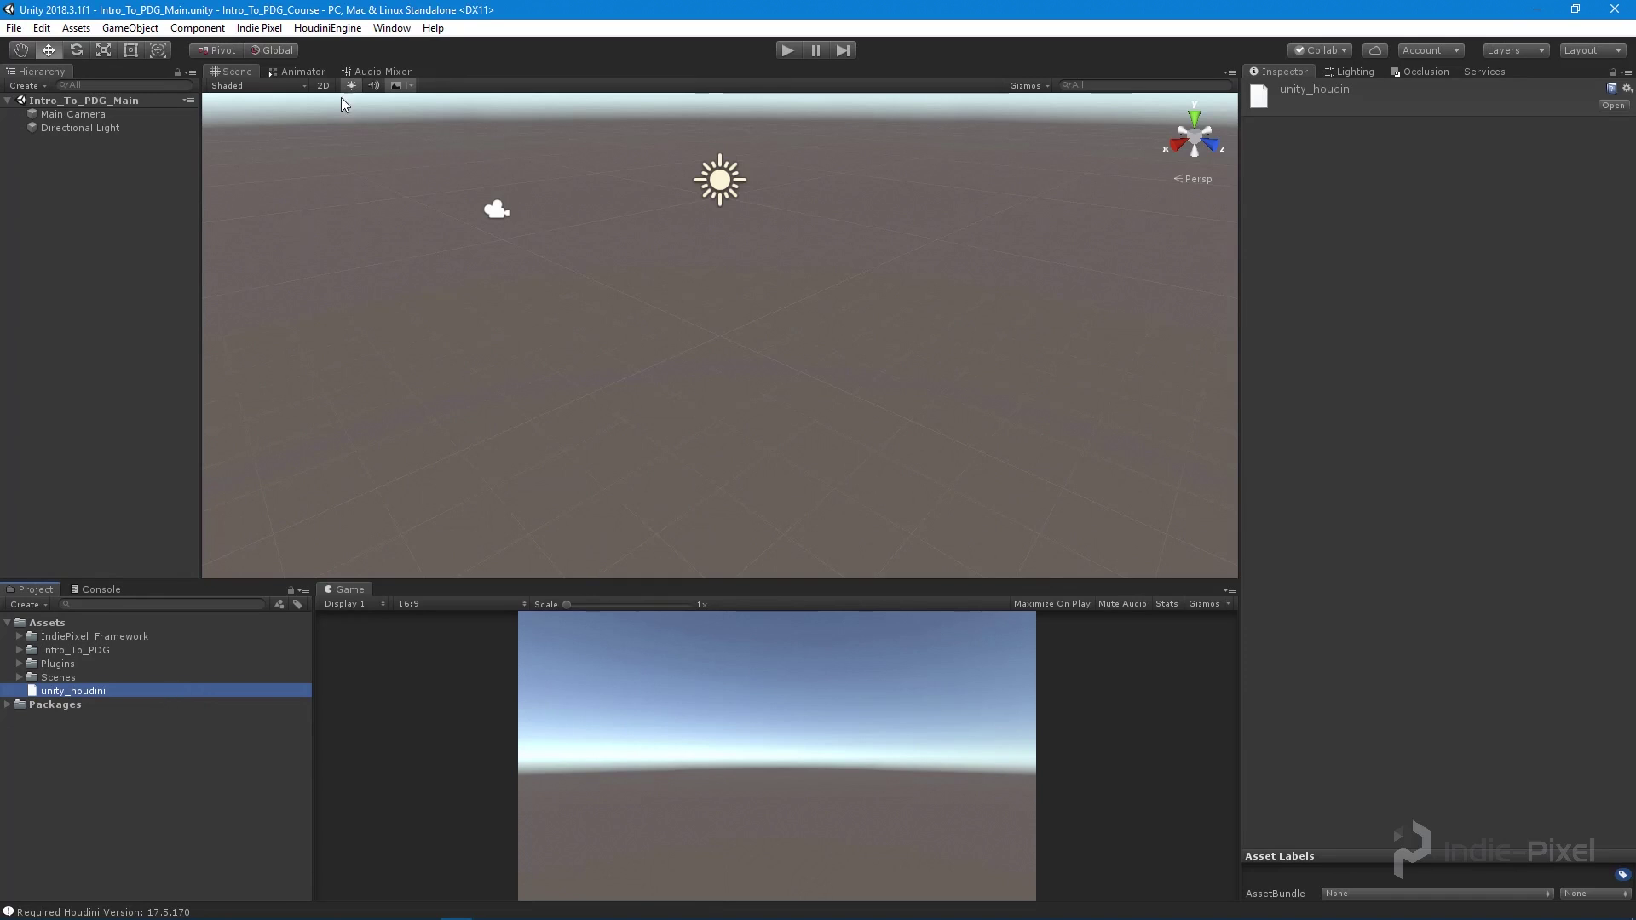
- Open the Houdini Engine Plugin Settings and reload the Houdini Env File in the Environment section
{"action": "left_click", "coordinate": [329, 29]}
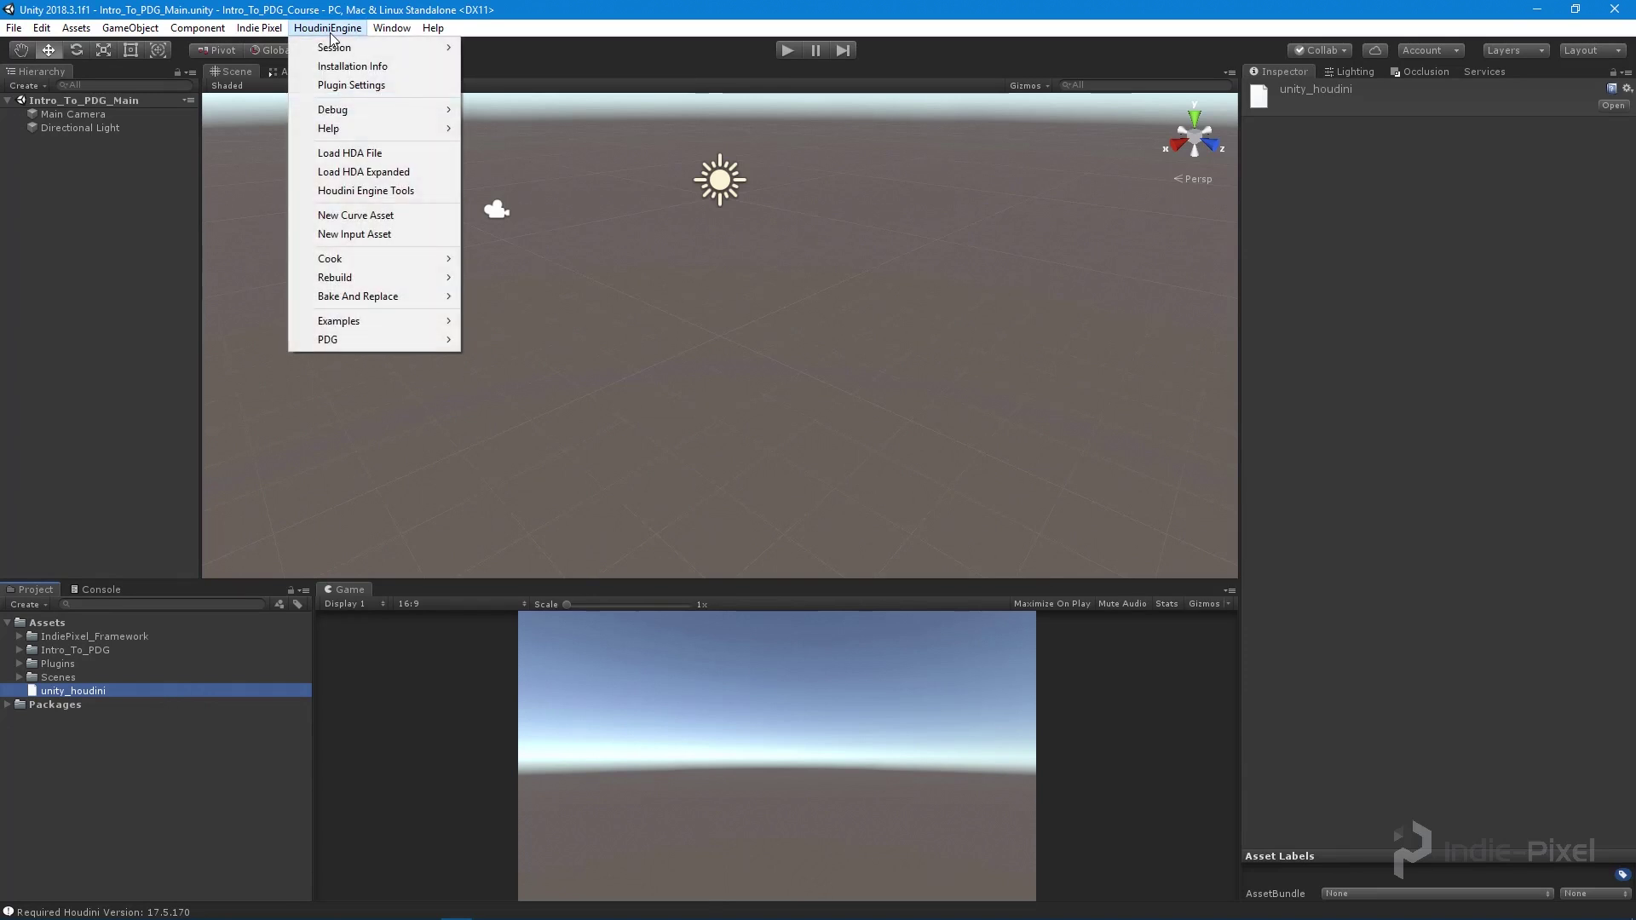
{"action": "left_click", "coordinate": [345, 85]}
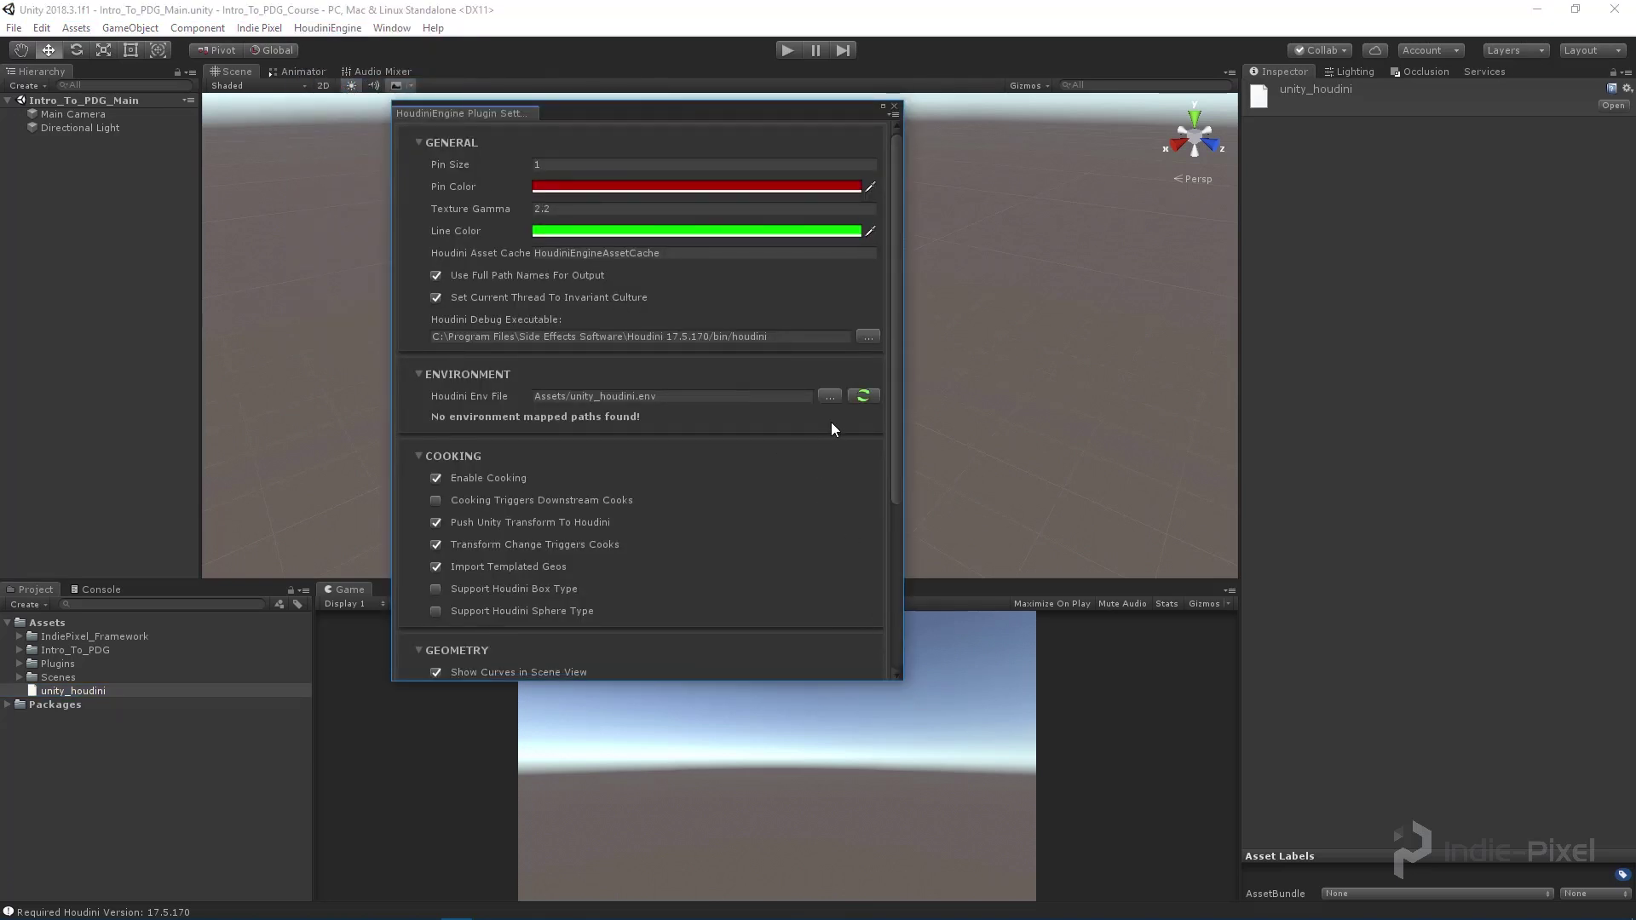
{"action": "left_click", "coordinate": [657, 397]}
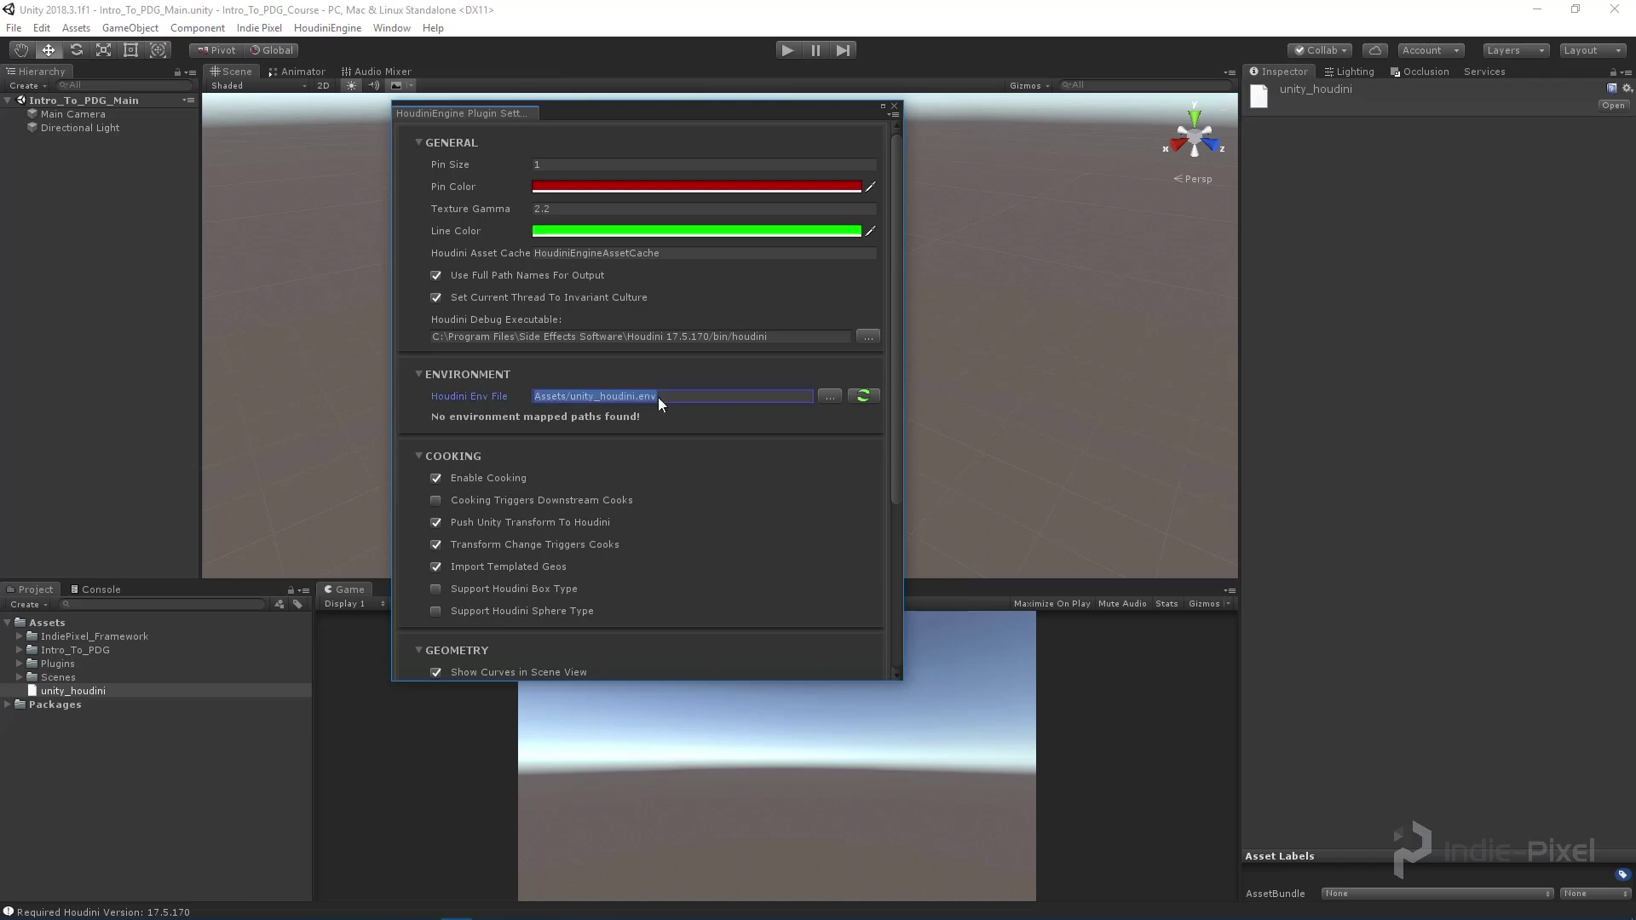
{"action": "left_click", "coordinate": [548, 397]}
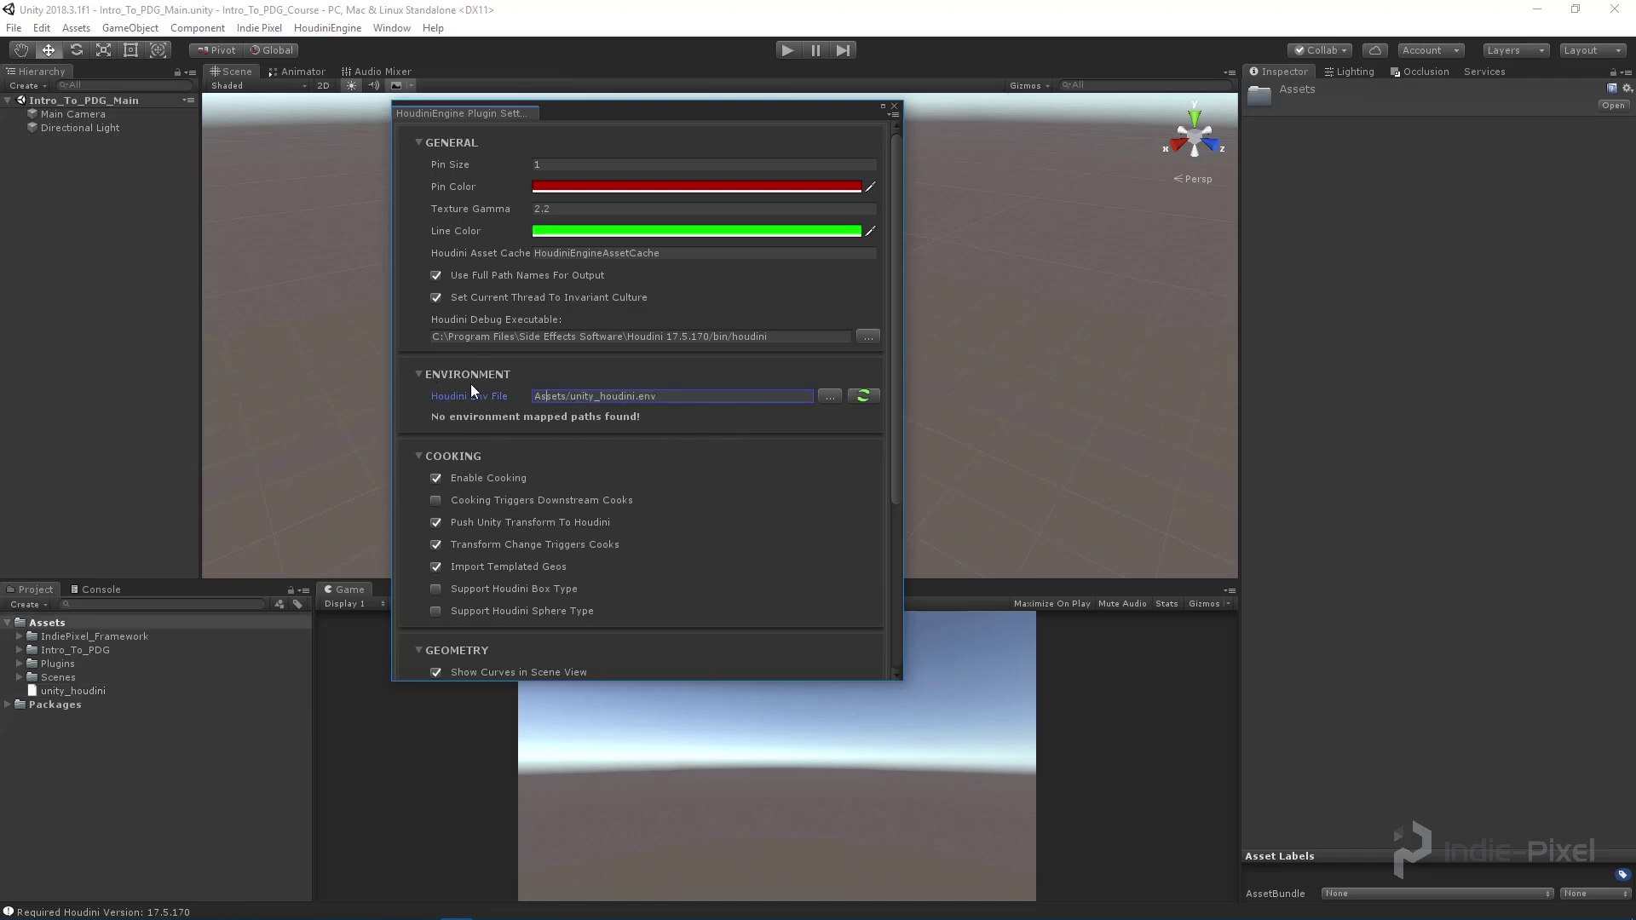
{"action": "left_click", "coordinate": [864, 396]}
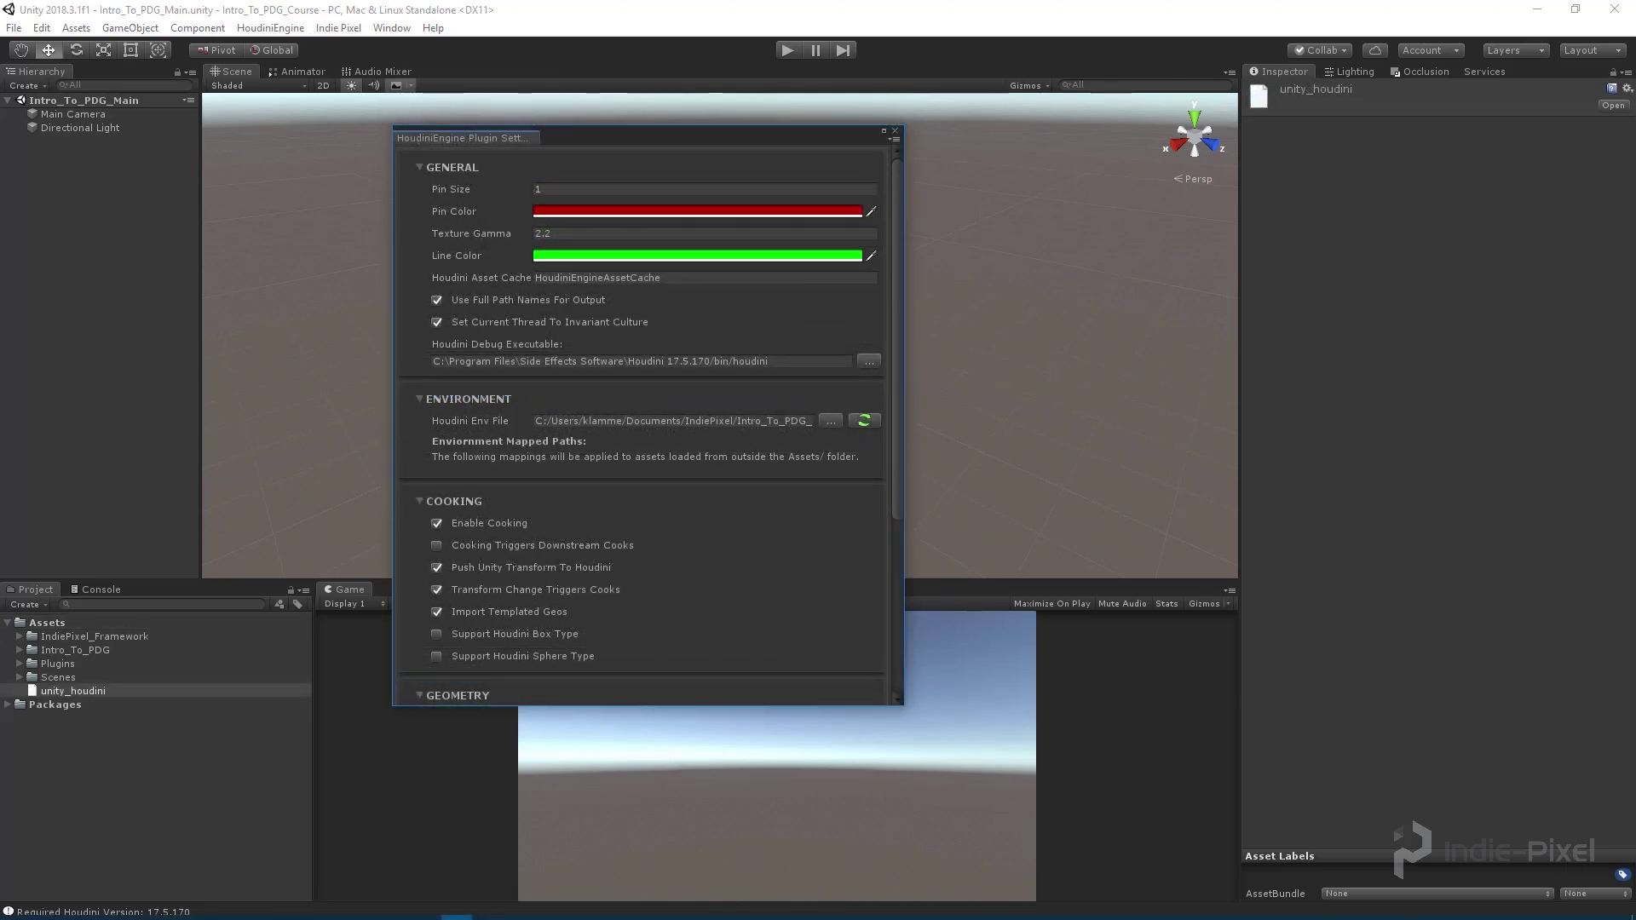
- Switch to the Houdini Engine for Unity documentation in Firefox and copy the HEU_ENVPATH_ prefix from the first example
{"action": "left_click", "coordinate": [266, 907]}
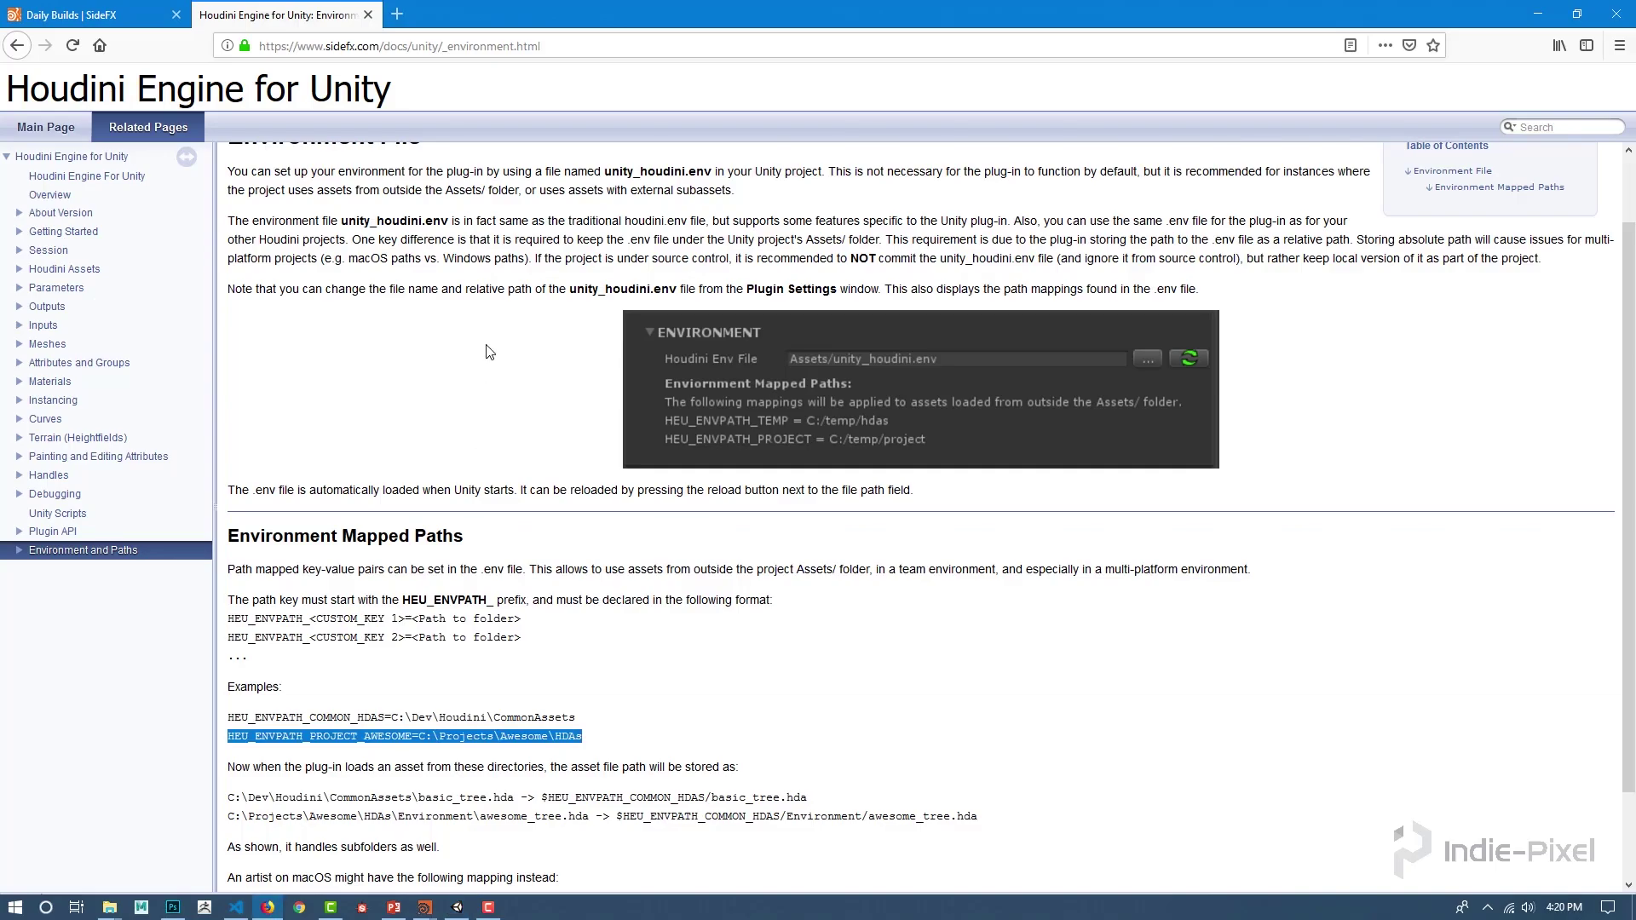
{"action": "left_click", "coordinate": [397, 741]}
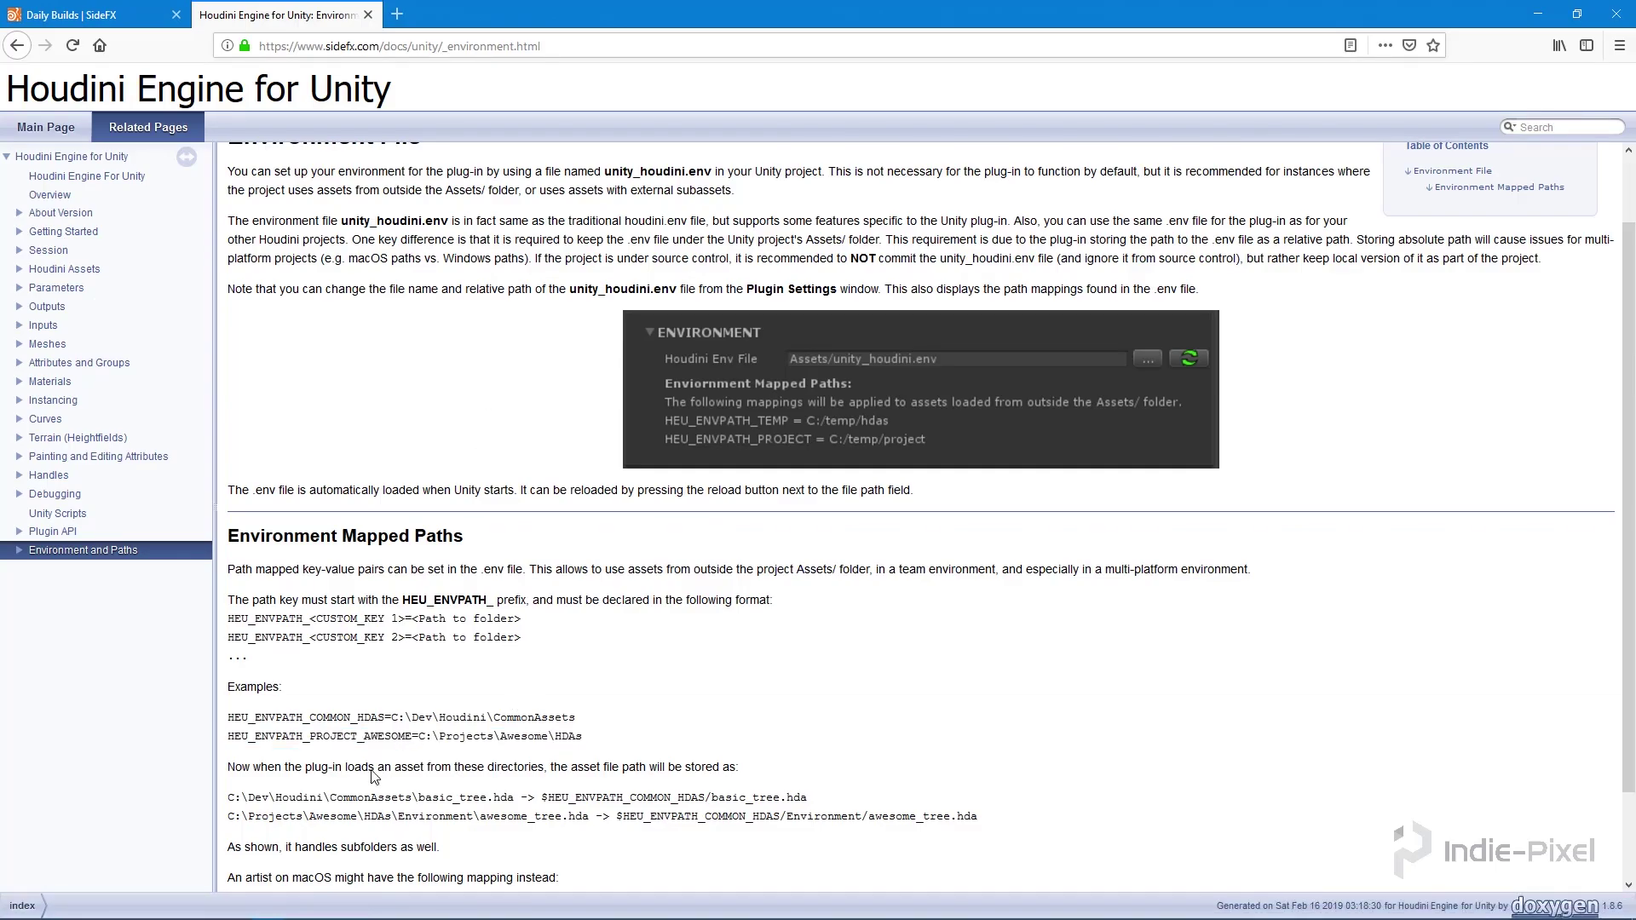
{"action": "left_click_drag", "start_coordinate": [304, 722], "coordinate": [226, 722]}
{"action": "left_click_drag", "start_coordinate": [308, 723], "coordinate": [233, 721]}
{"action": "key", "text": "ctrl+c"}
{"action": "left_click", "coordinate": [312, 722]}
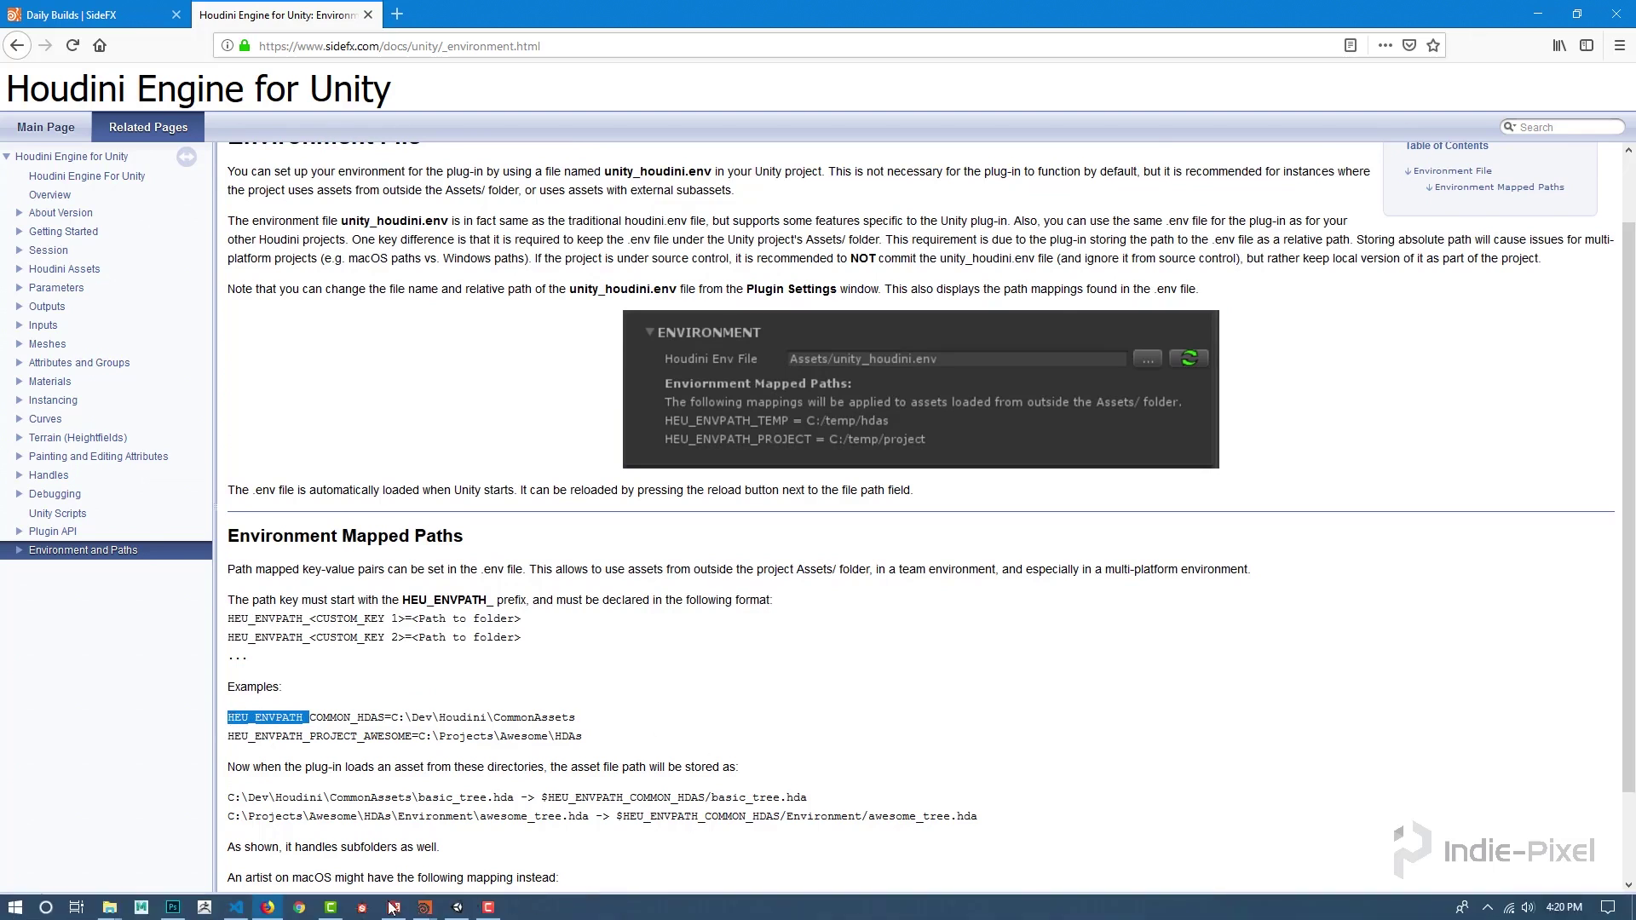
- Switch to Visual Studio Code, add the HEU_ENVPATH_ prefix in front of PDG_DIR and save unity_houdini.env
{"action": "left_click", "coordinate": [236, 907]}
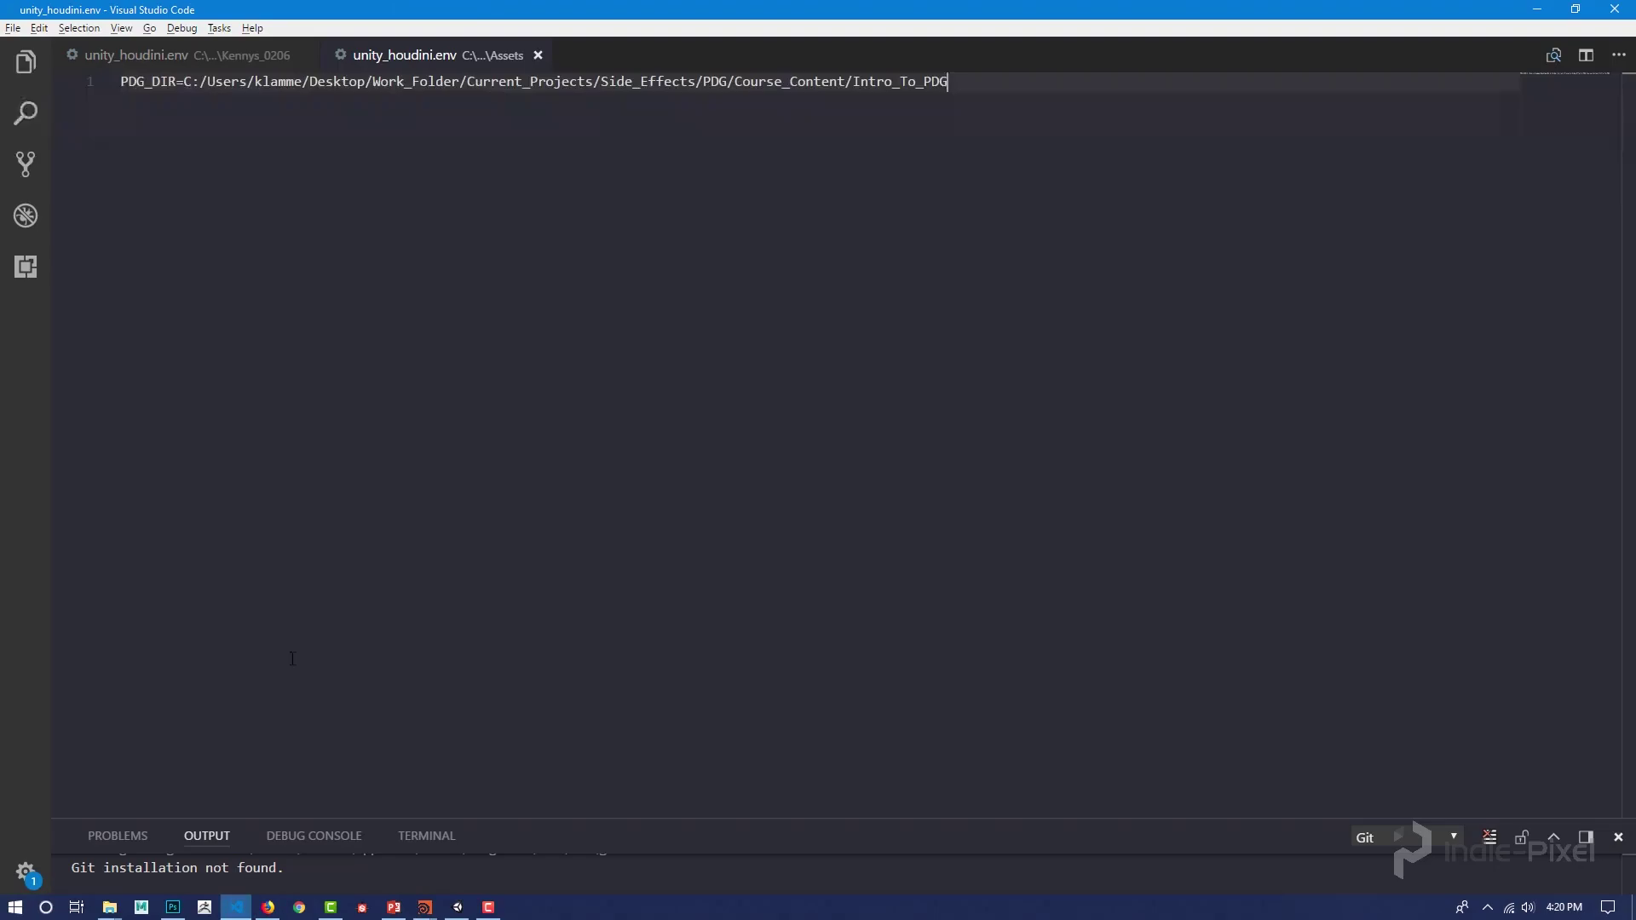
{"action": "left_click", "coordinate": [130, 84]}
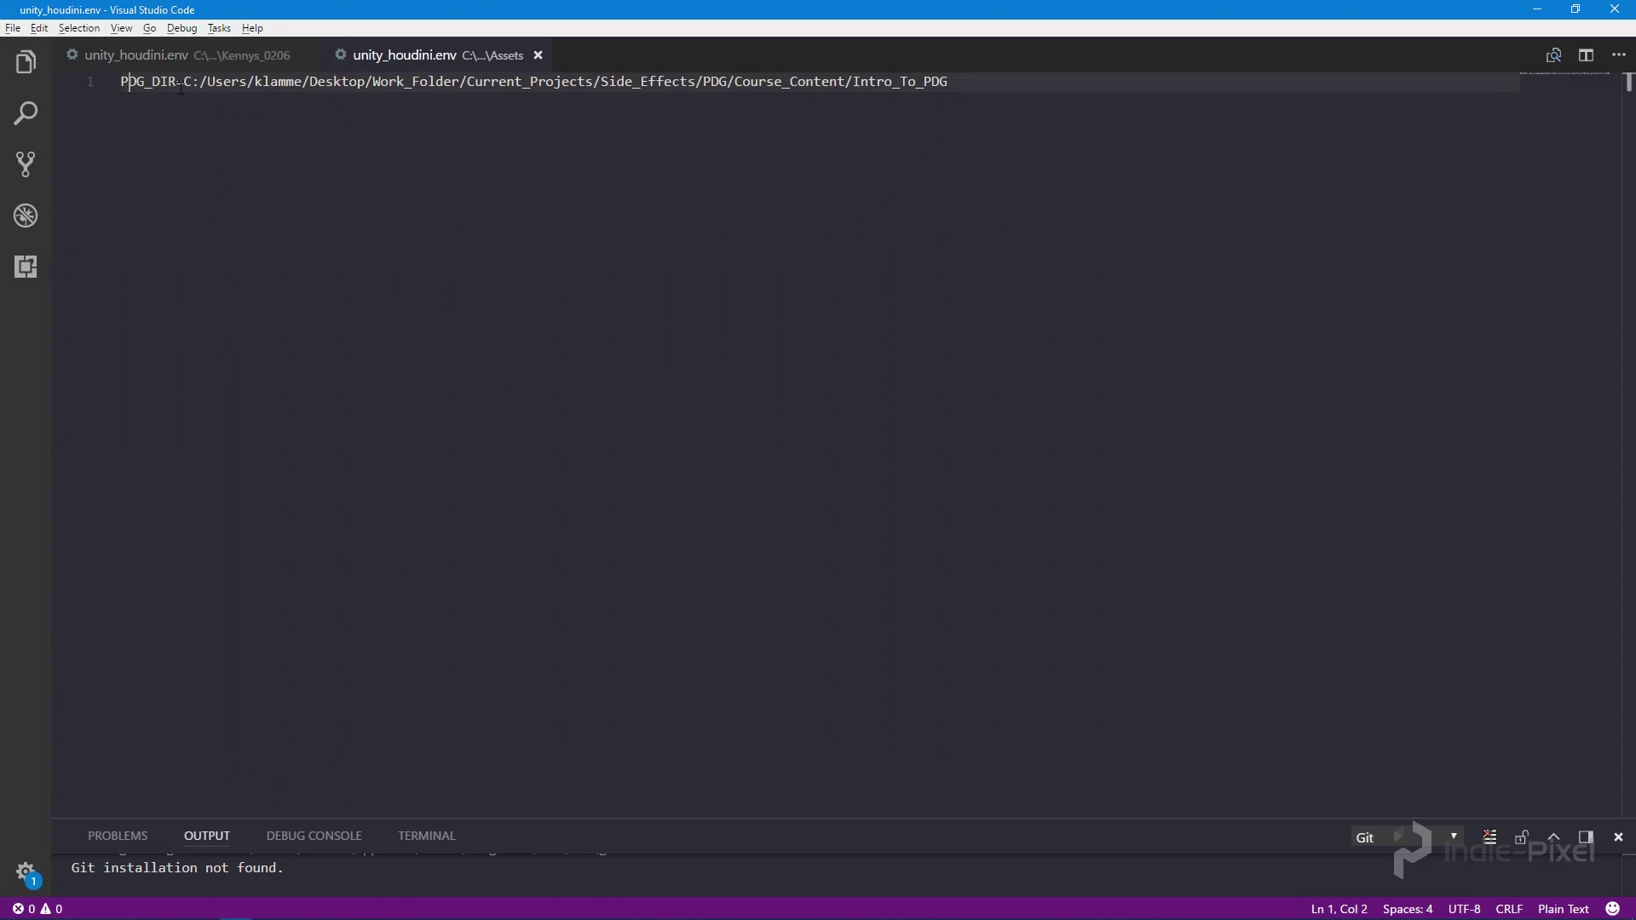
{"action": "key", "text": "ctrl+v"}
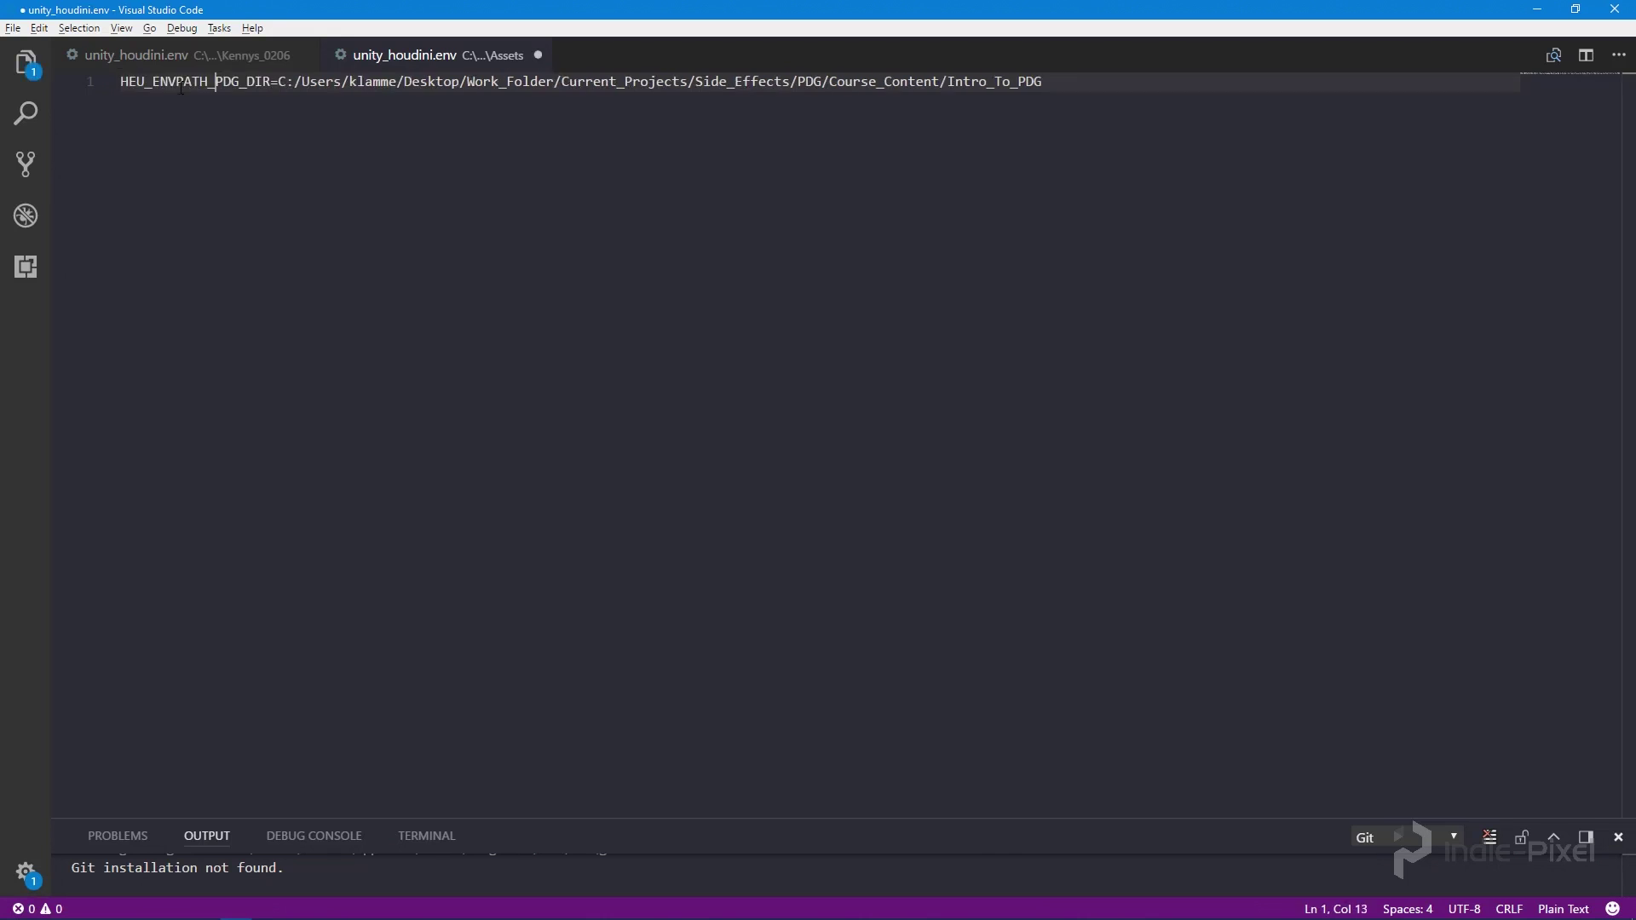
{"action": "key", "text": "ctrl+s"}
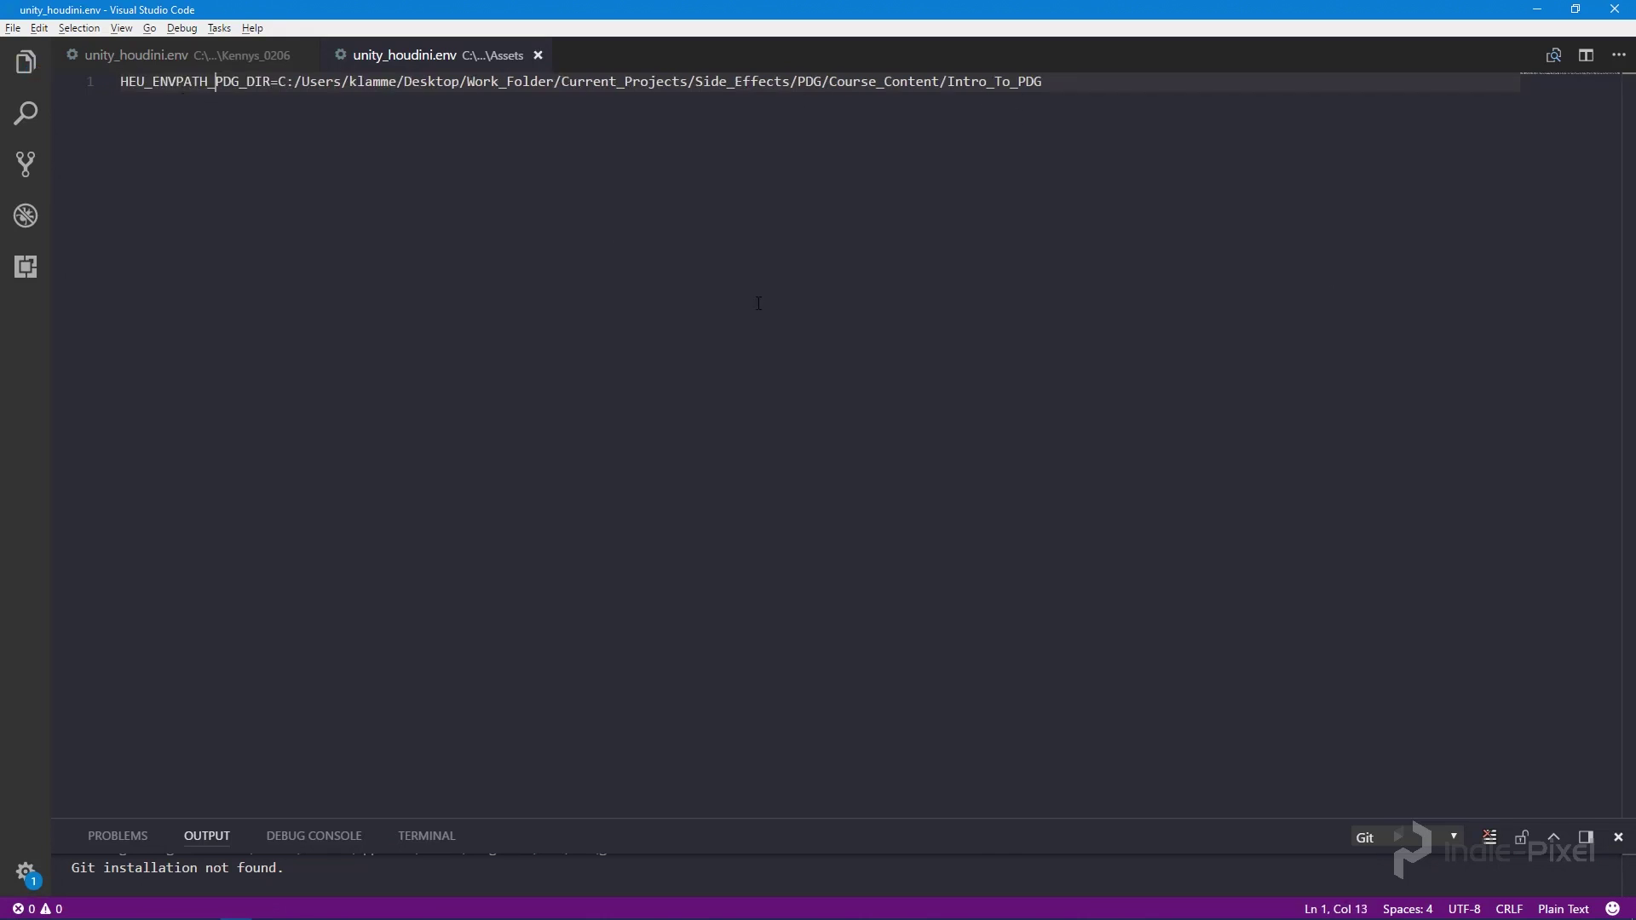
- Switch back to Unity and reload the edited environment file in the Houdini Engine Plugin Settings
{"action": "mouse_move", "coordinate": [720, 916]}
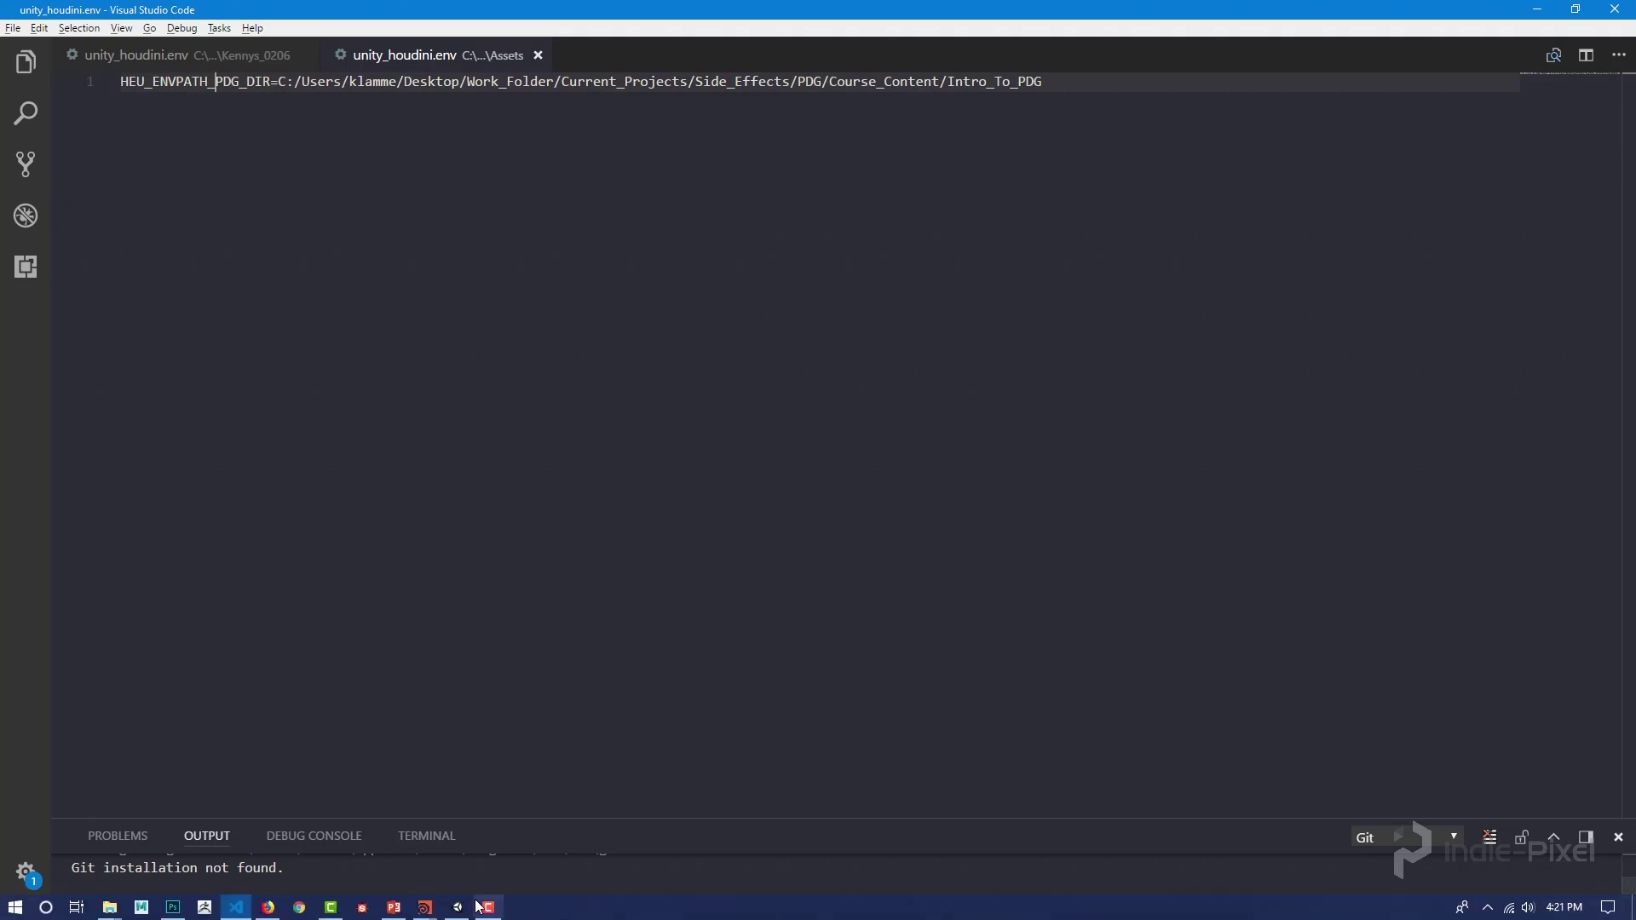
{"action": "left_click", "coordinate": [432, 909]}
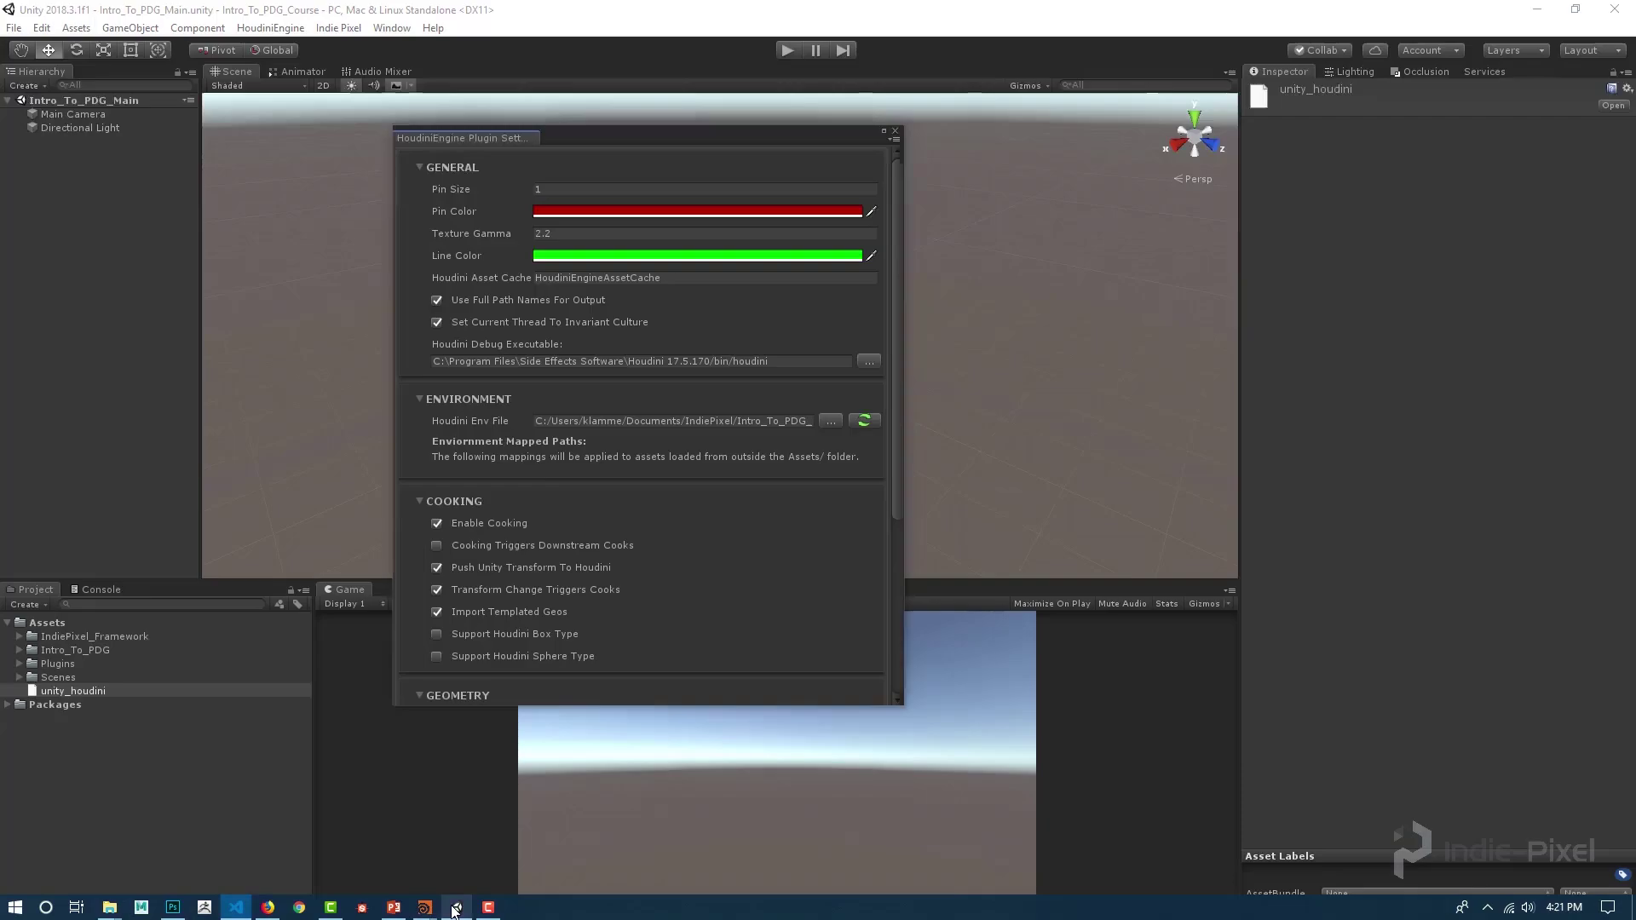
{"action": "left_click", "coordinate": [869, 422]}
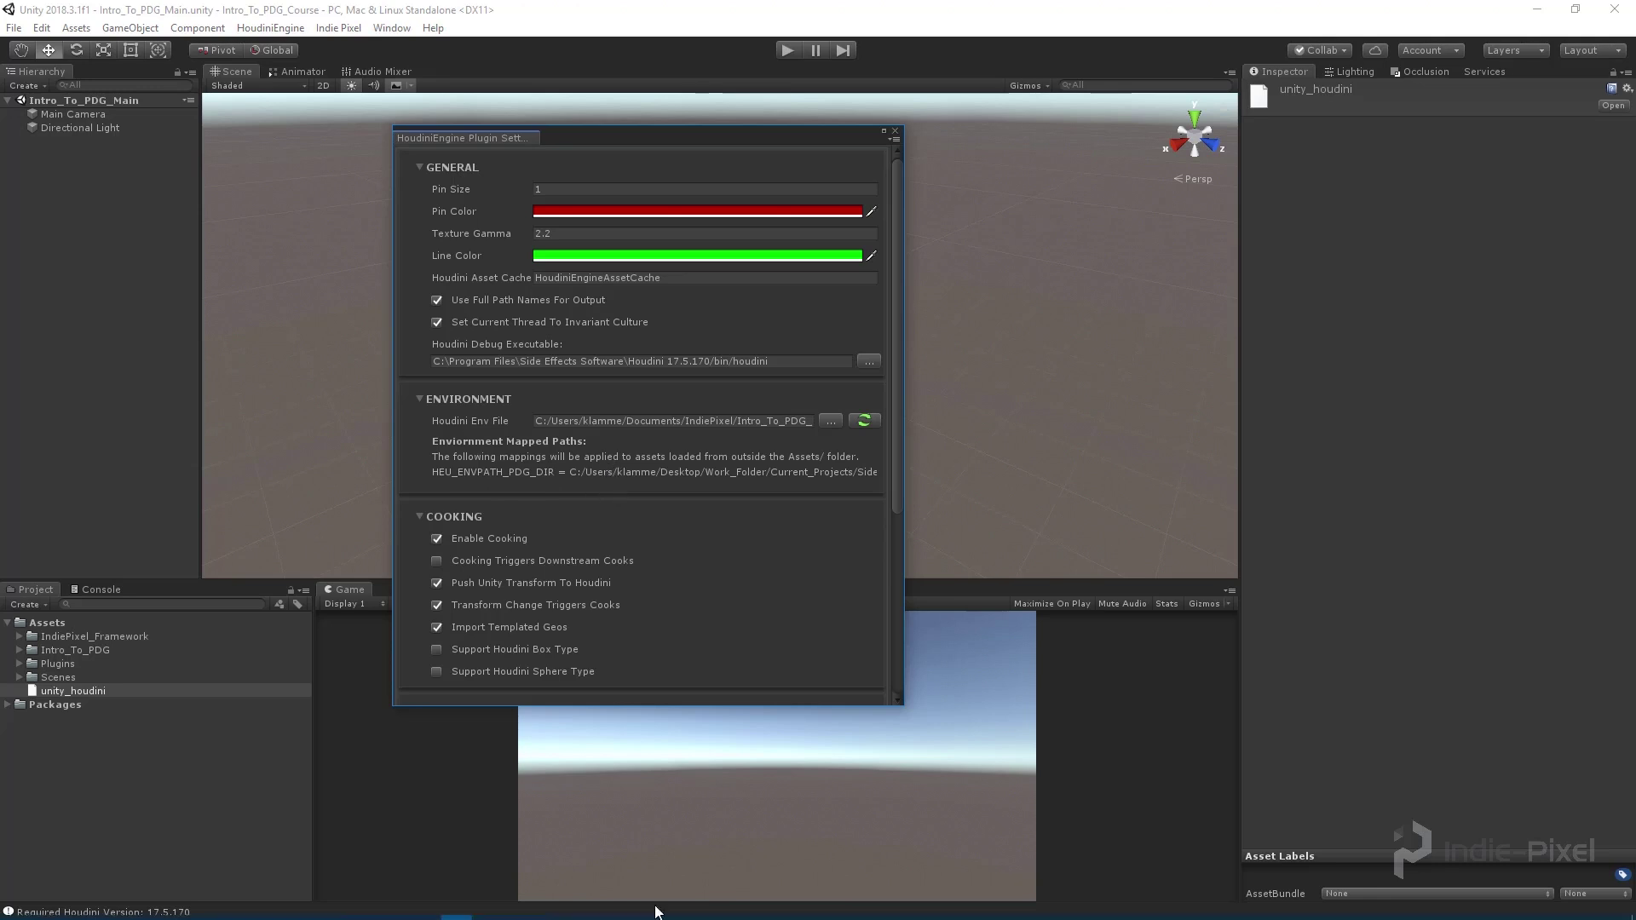
- Glance at the topnet1 network in Houdini, return to Unity and close the Houdini Engine Plugin Settings
{"action": "key", "text": "alt+Tab"}
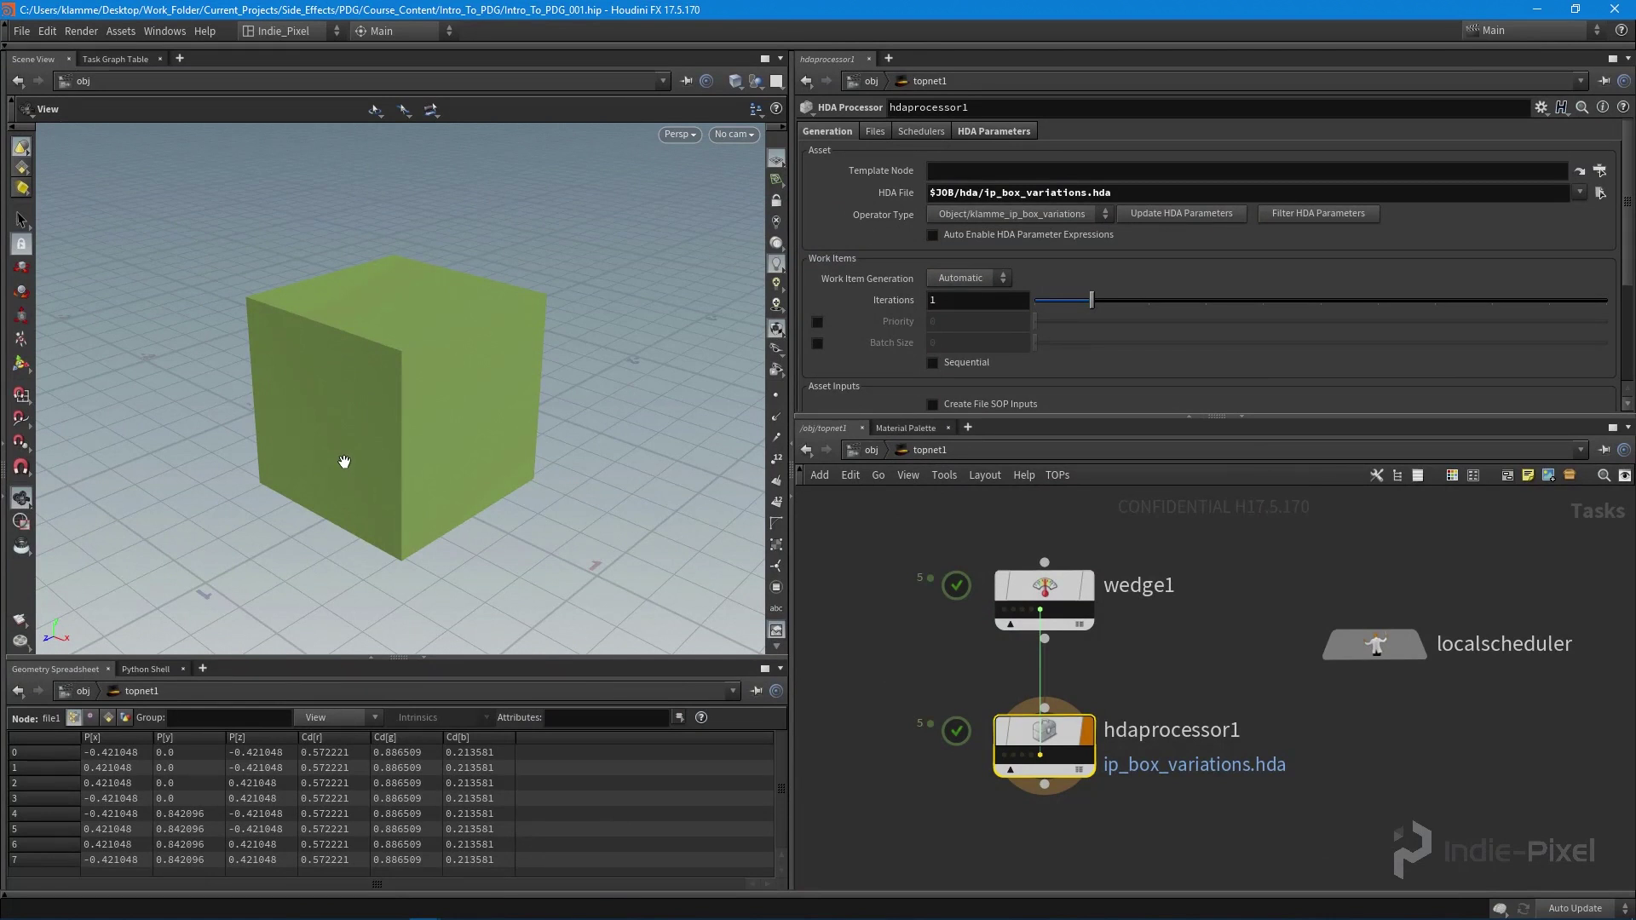
{"action": "left_click", "coordinate": [456, 908]}
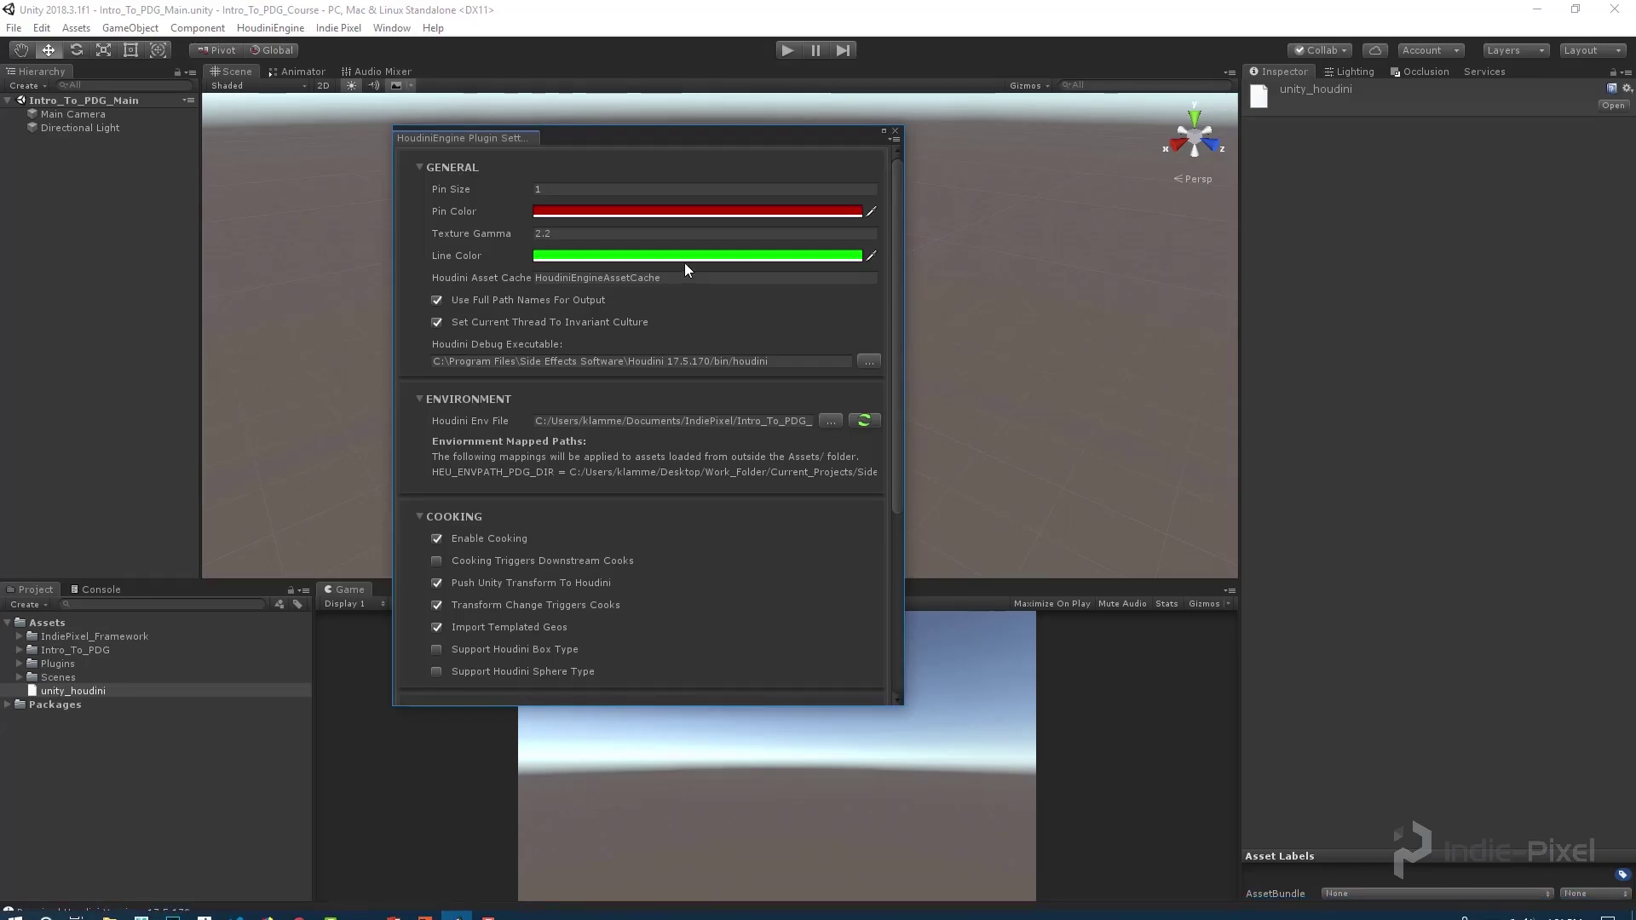
{"action": "left_click", "coordinate": [895, 131]}
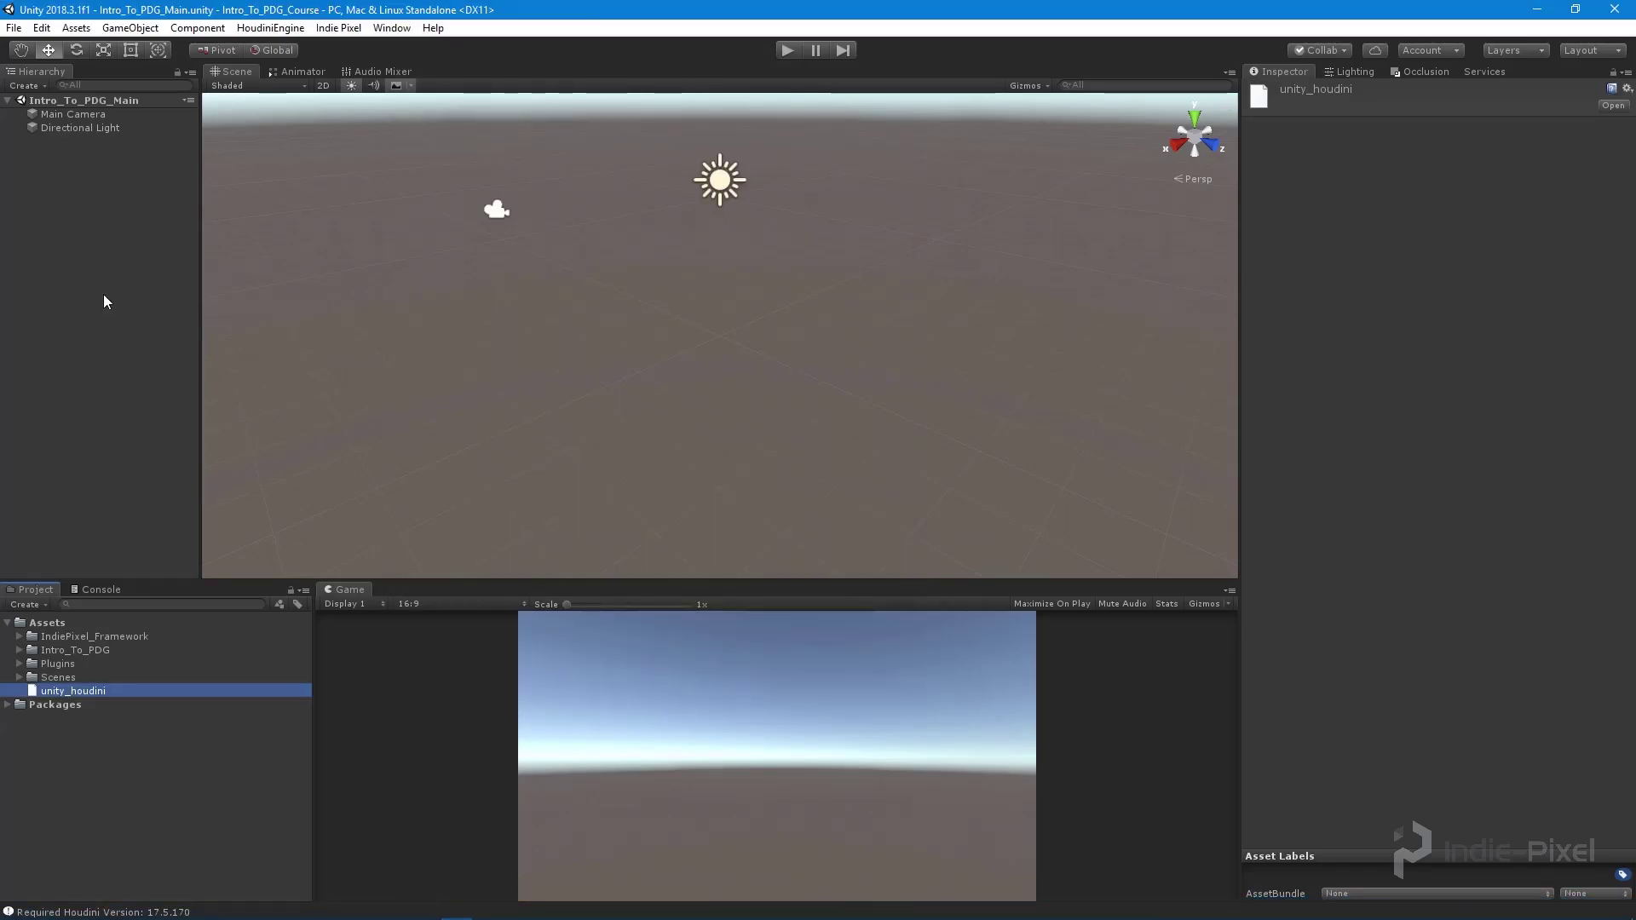
- Clear the asset selection and widen the Inspector slightly
{"action": "left_click", "coordinate": [100, 834]}
{"action": "left_click_drag", "start_coordinate": [1239, 512], "coordinate": [1210, 512]}
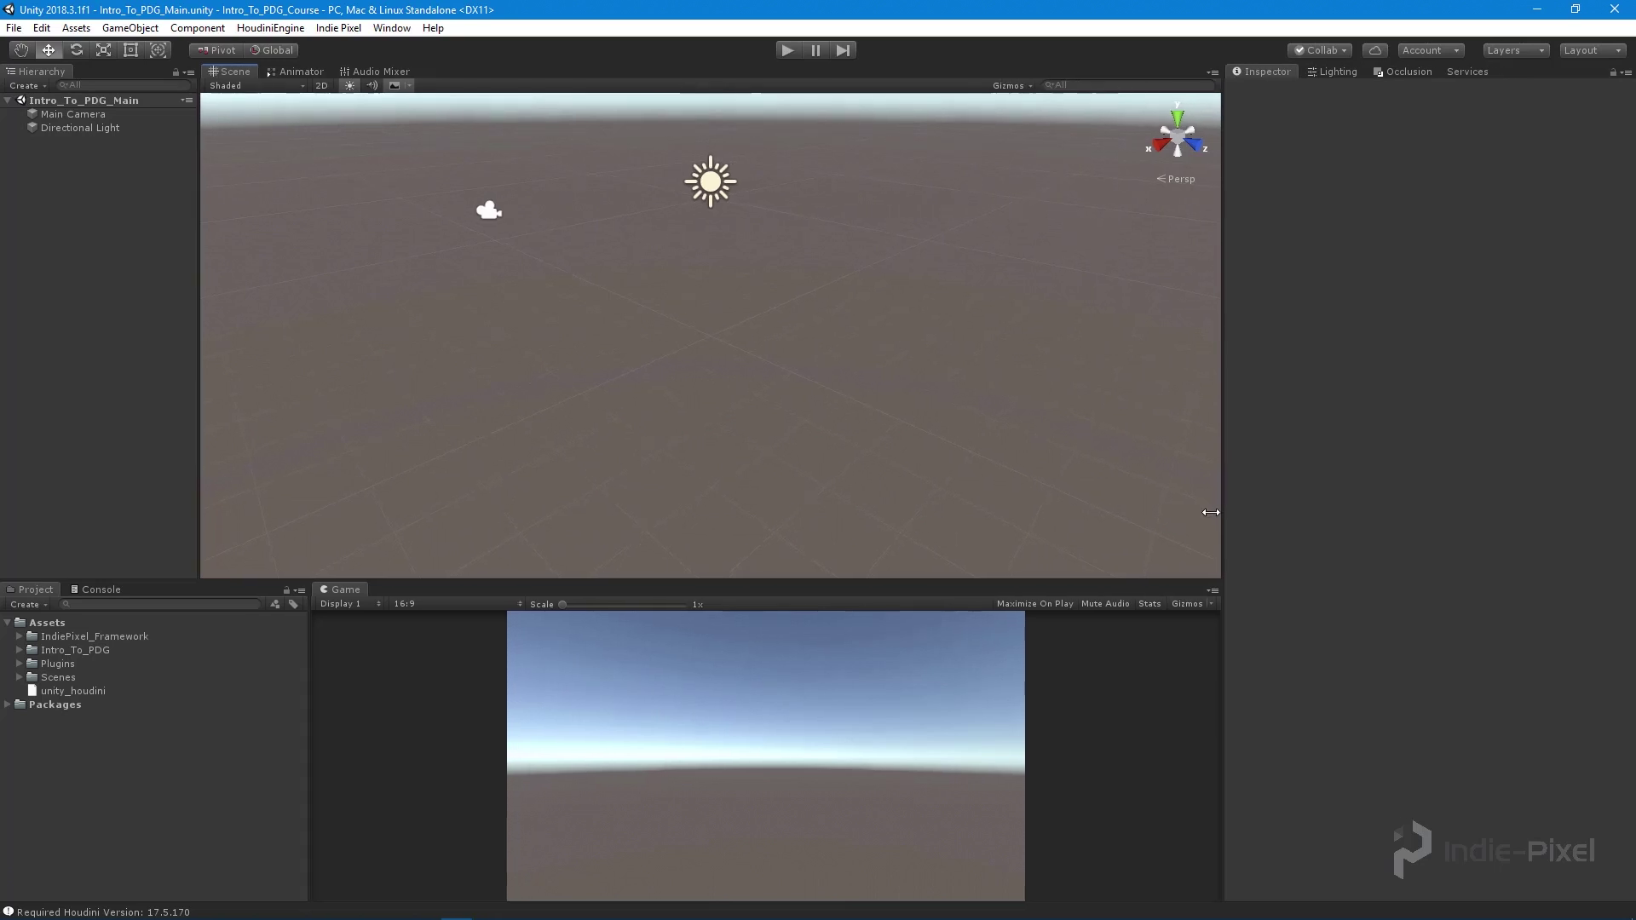
{"action": "left_click_drag", "start_coordinate": [199, 395], "coordinate": [200, 395]}
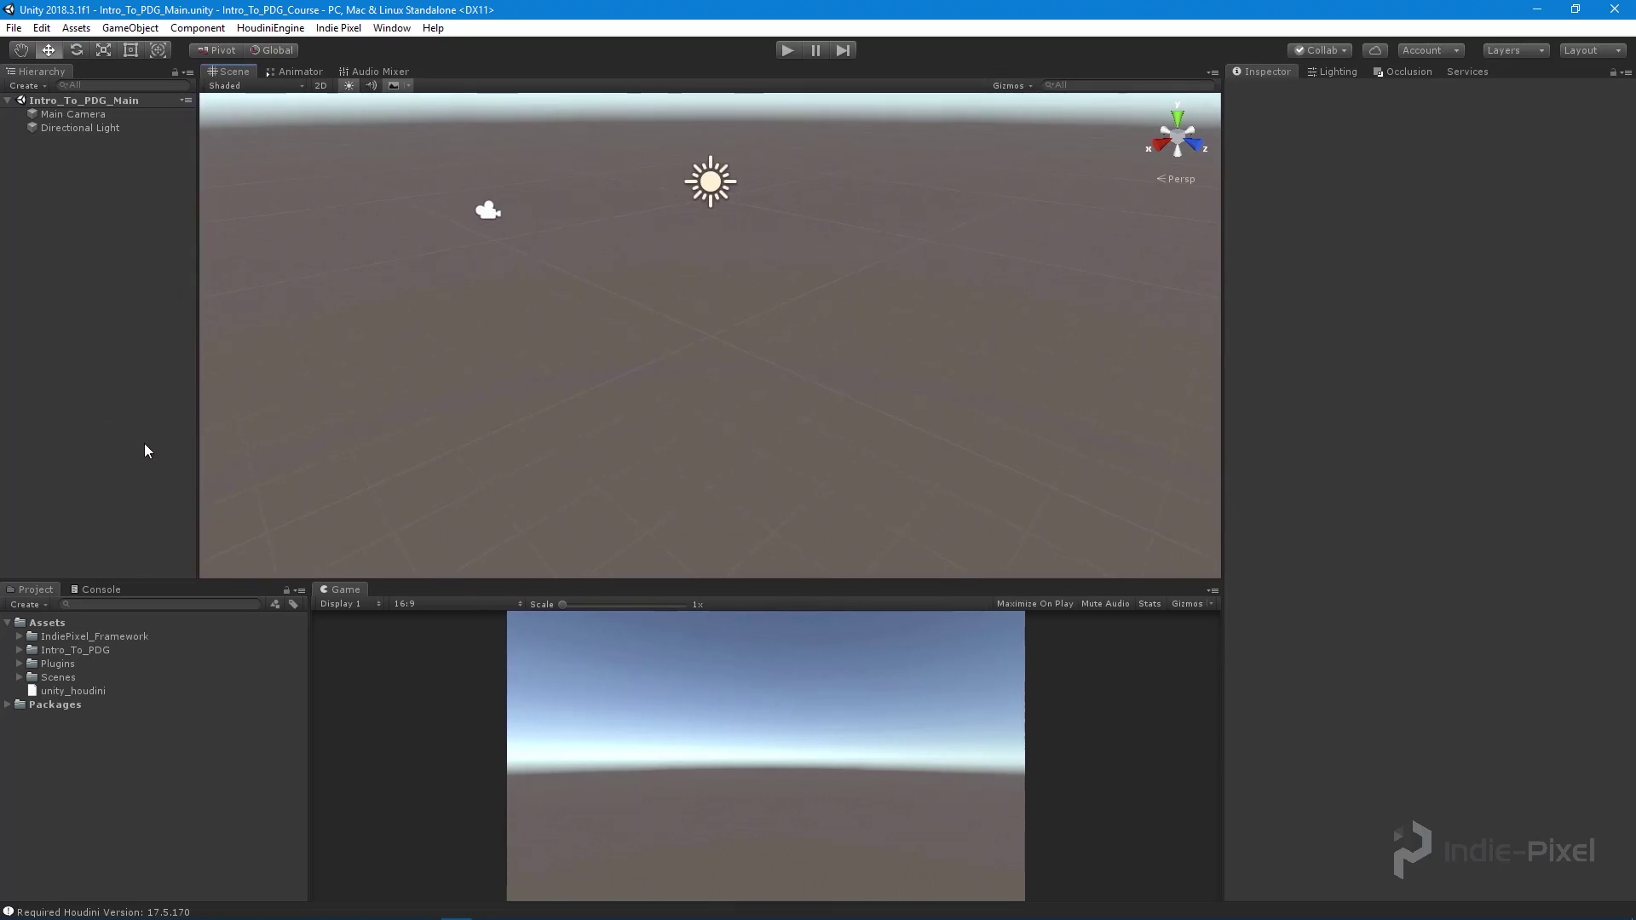